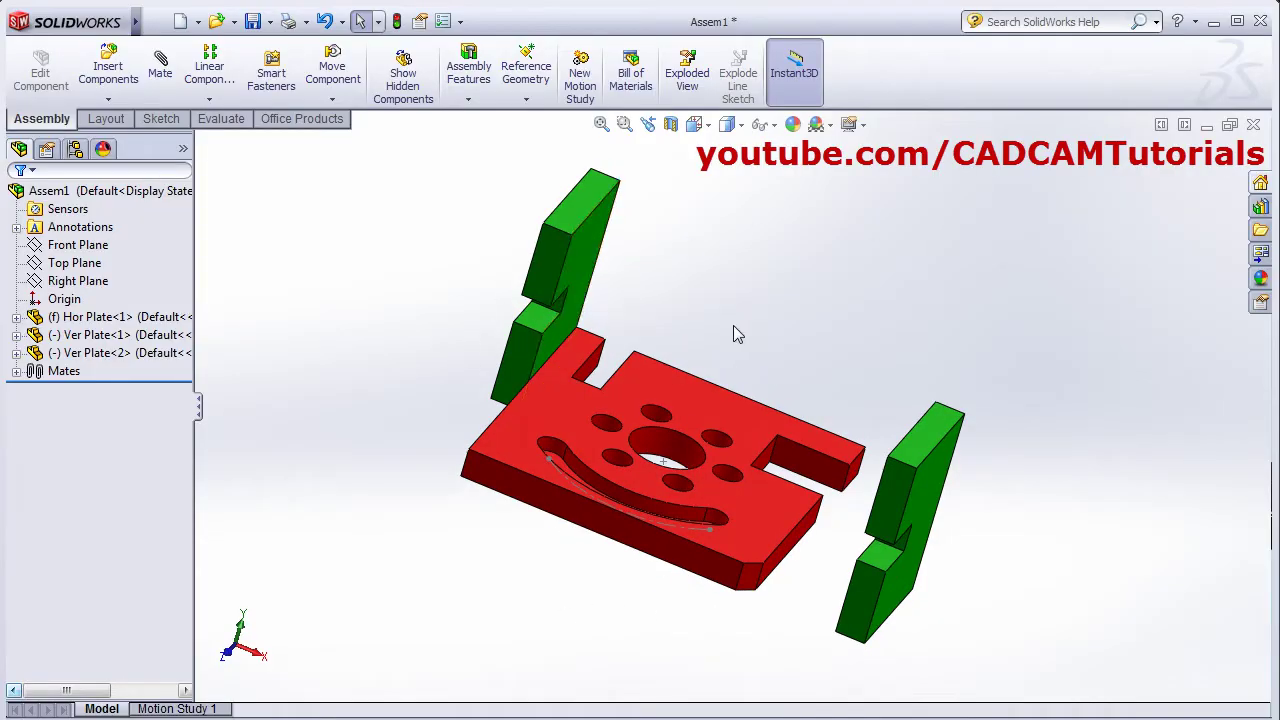
Start a new Symmetric mate from the Advanced Mates list.
middle_click_drag(734, 334, 851, 366)
middle_click_drag(743, 257, 651, 240)
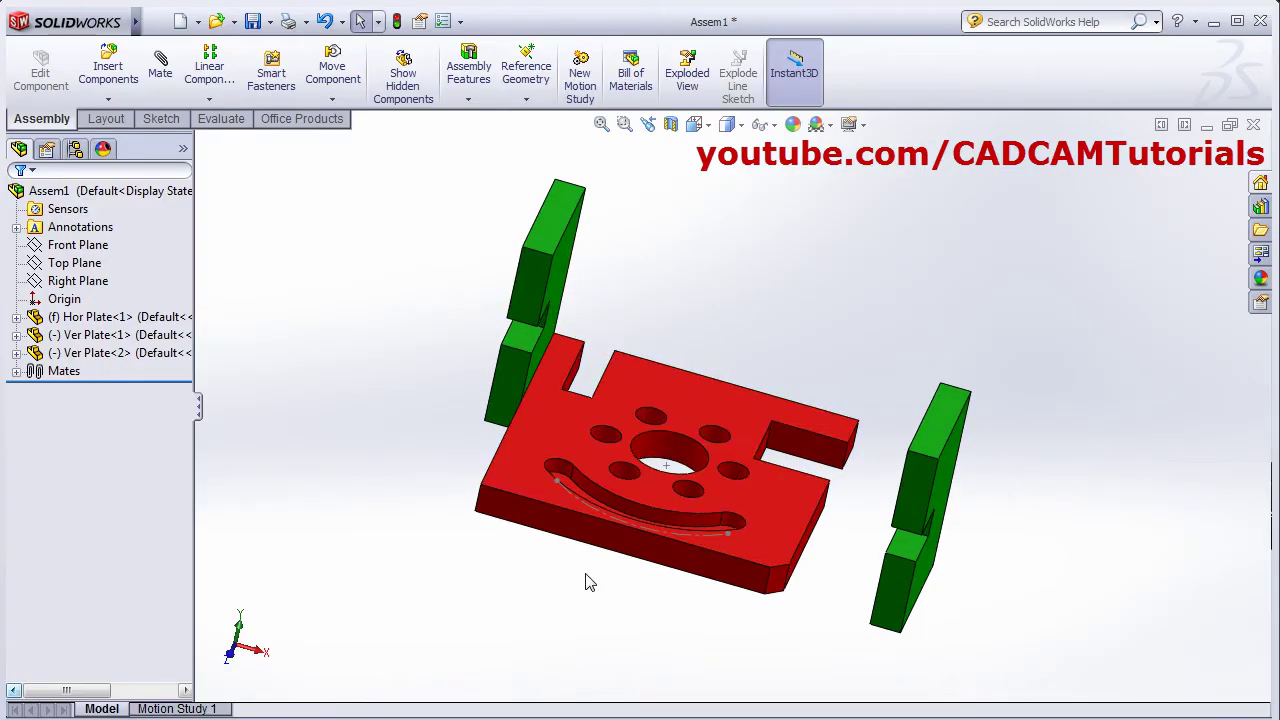
middle_click_drag(602, 592, 626, 597)
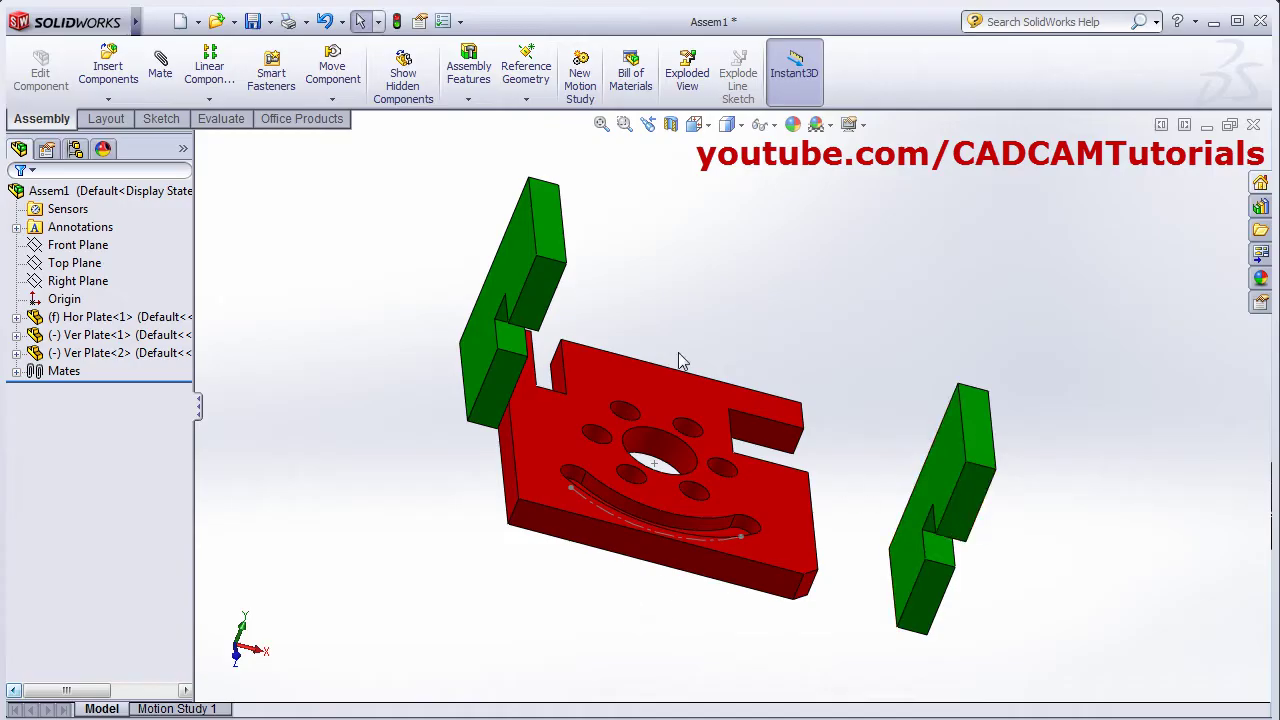
middle_click_drag(576, 312, 628, 255)
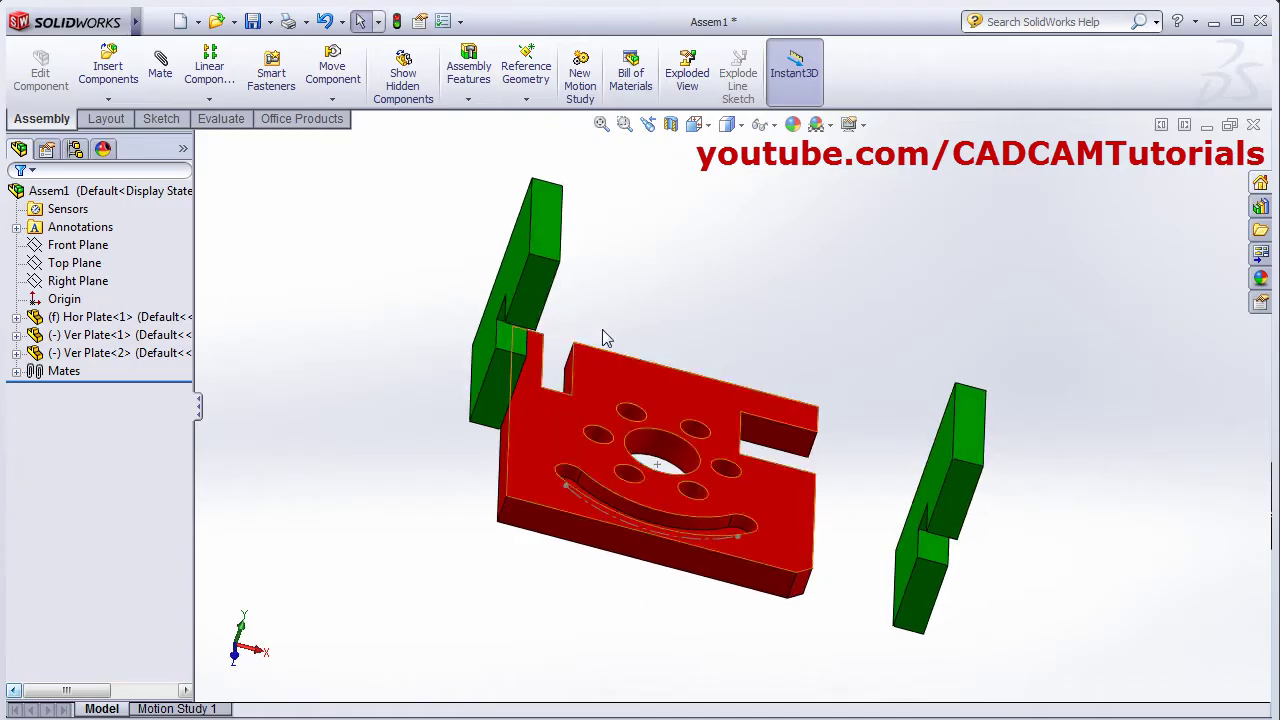
mouse_move(605, 325)
middle_mouse_down()
mouse_move(619, 291)
mouse_move(600, 320)
middle_mouse_up()
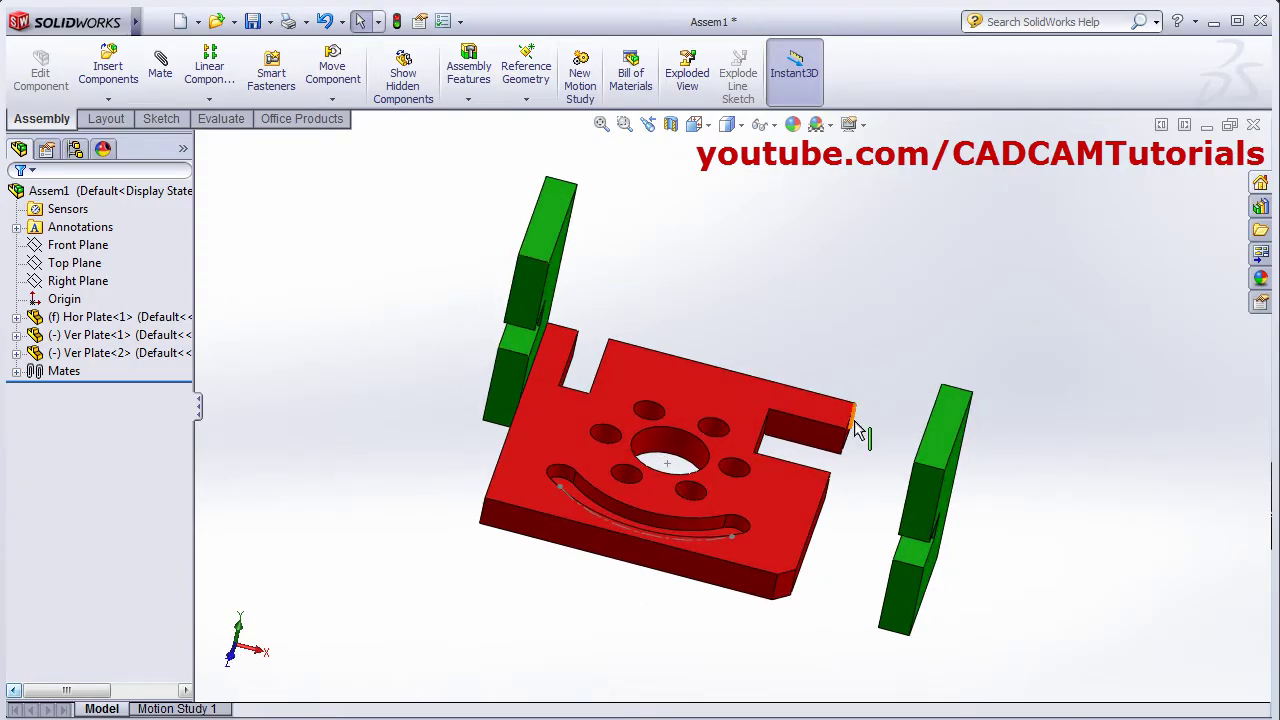
middle_click_drag(773, 328, 820, 340)
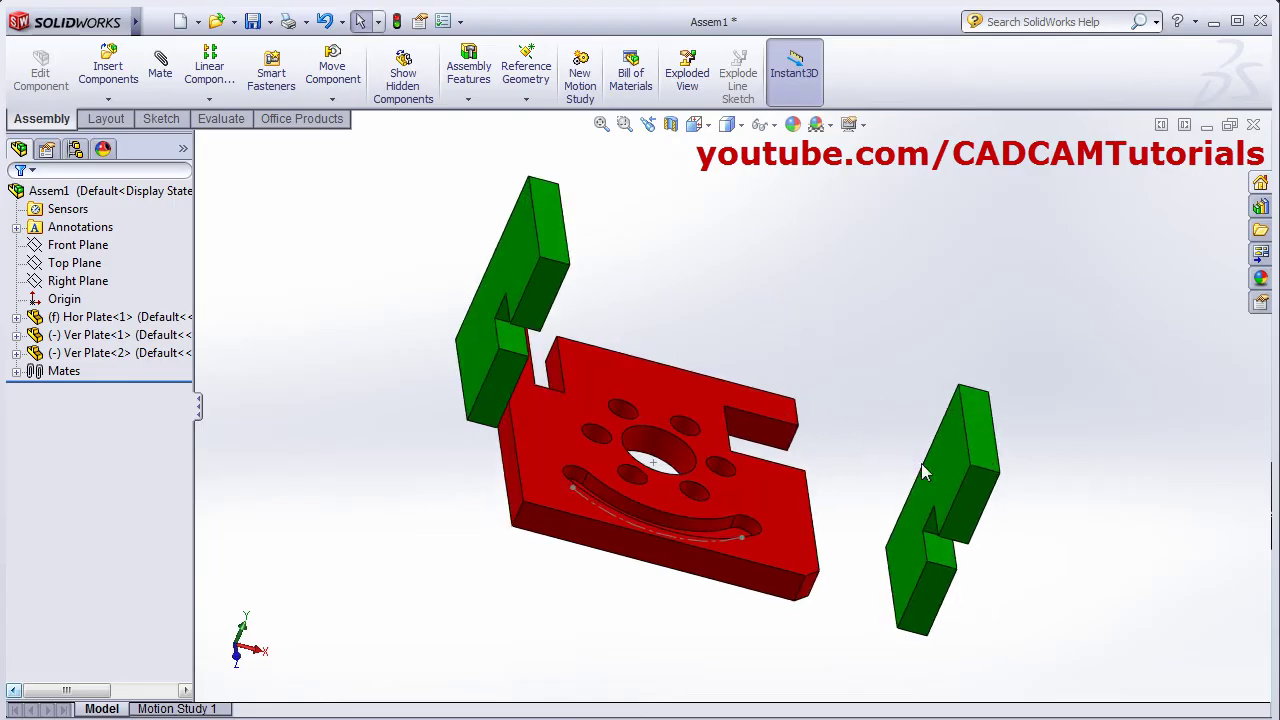
middle_click_drag(838, 295, 752, 281)
middle_click_drag(633, 268, 695, 306)
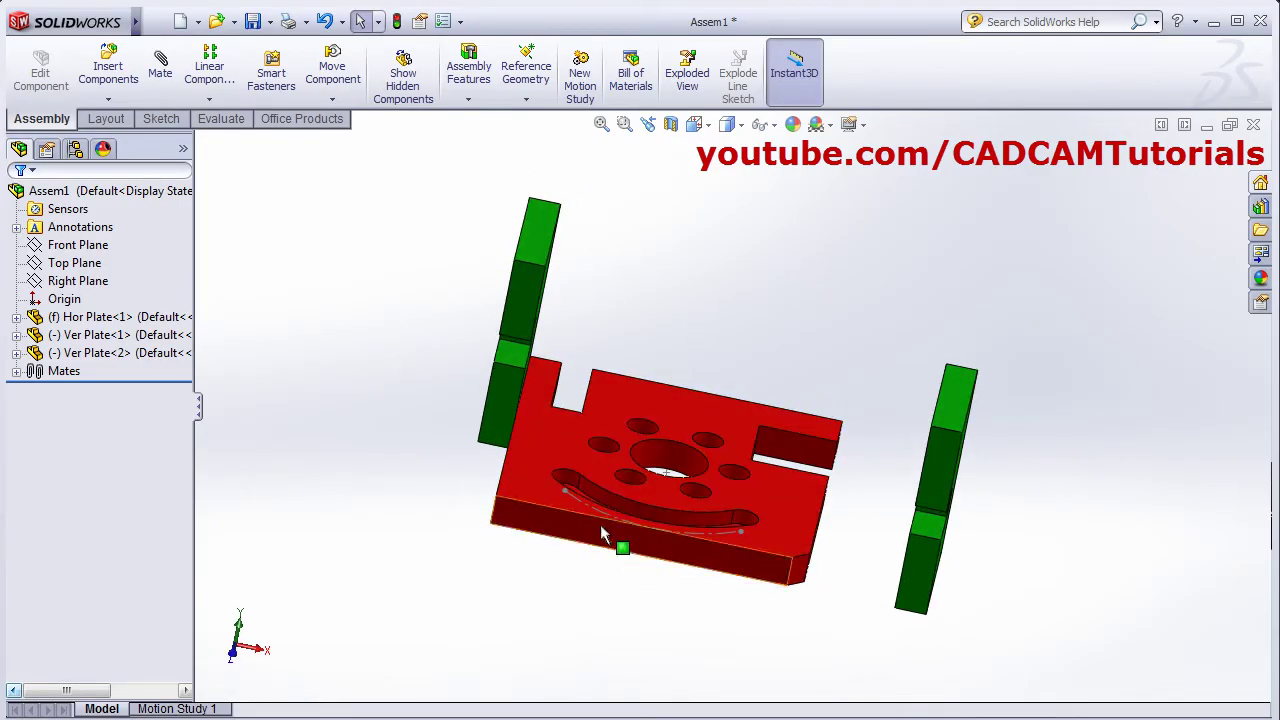
left_click(162, 78)
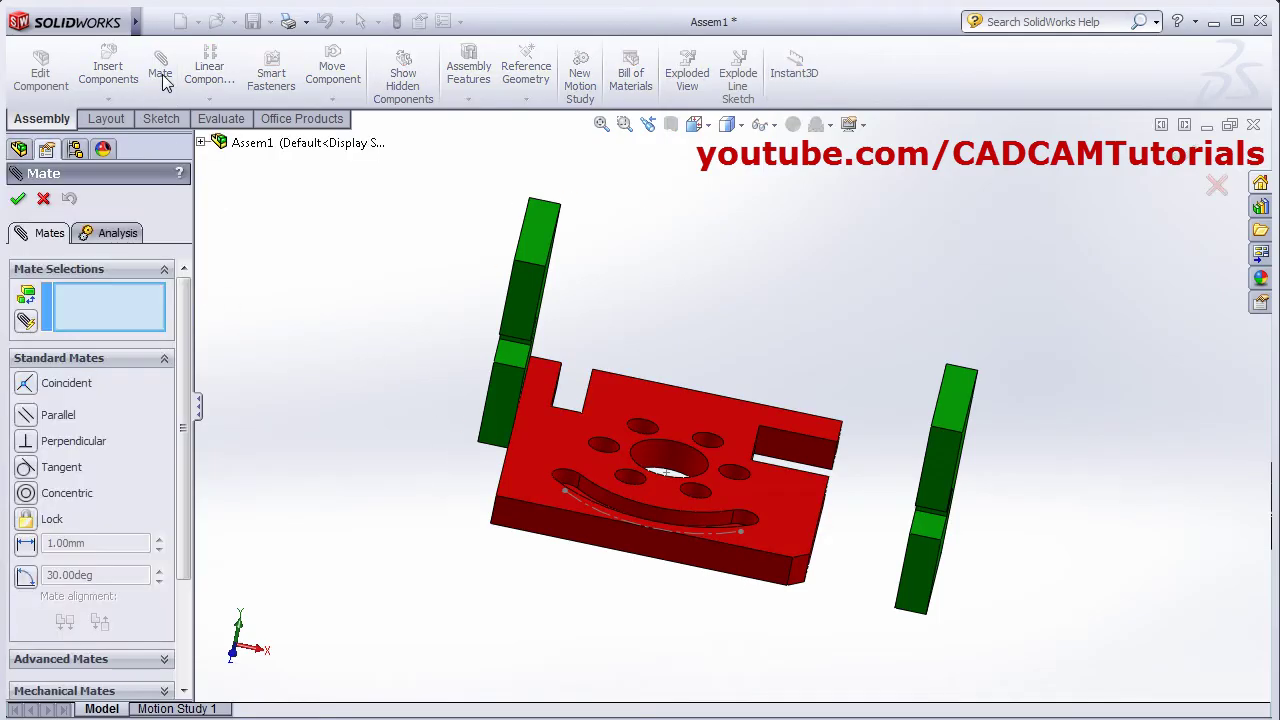
left_click(165, 661)
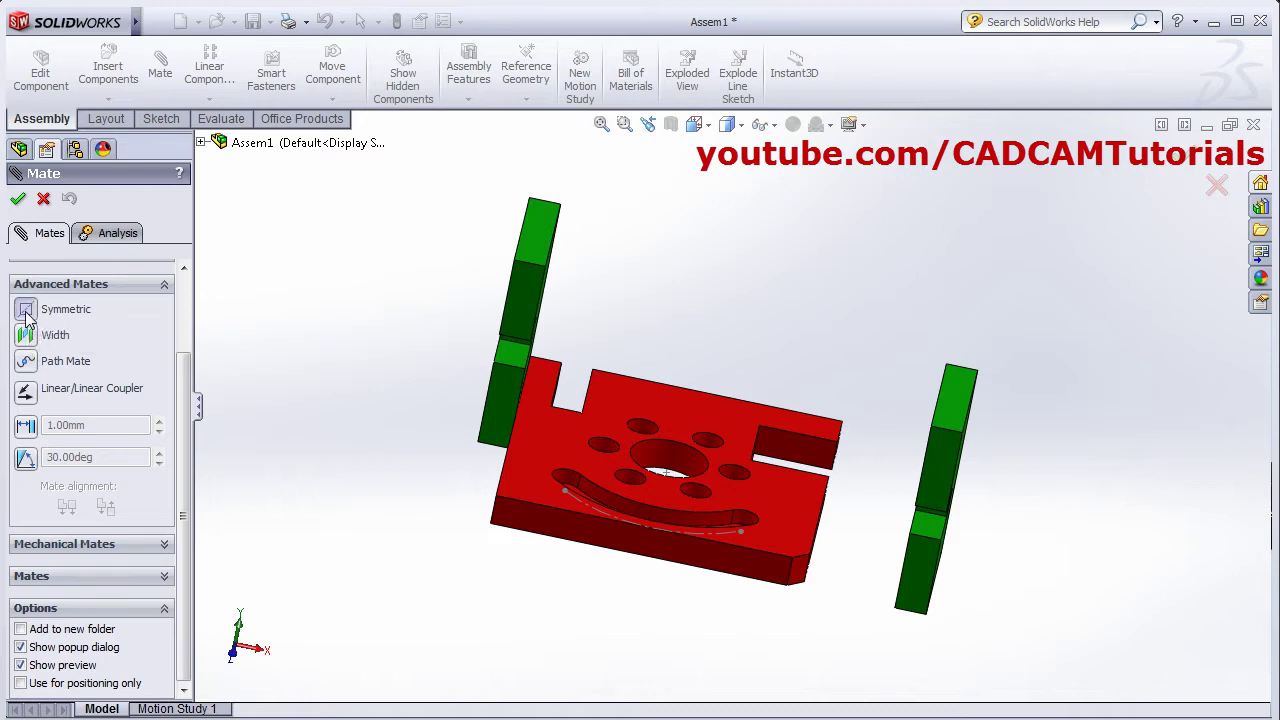
scroll(150, 345, "up", 1)
middle_click_drag(424, 381, 387, 368)
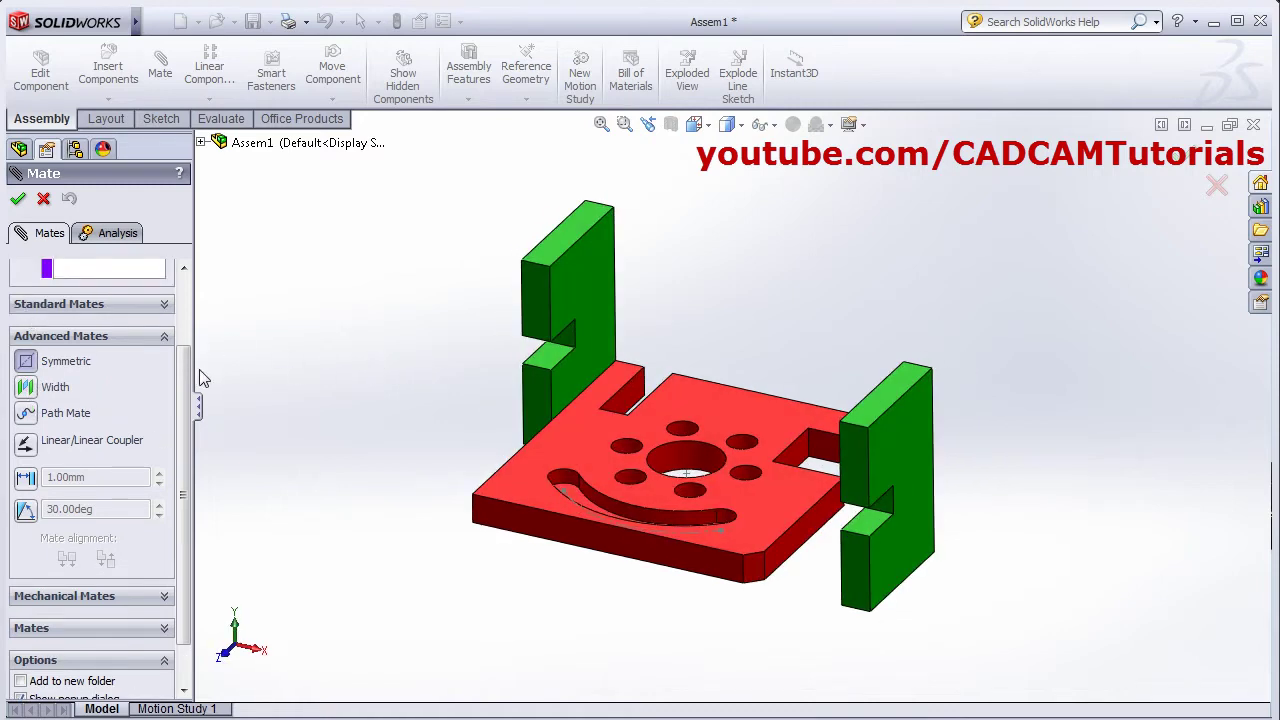
left_click_drag(186, 370, 203, 295)
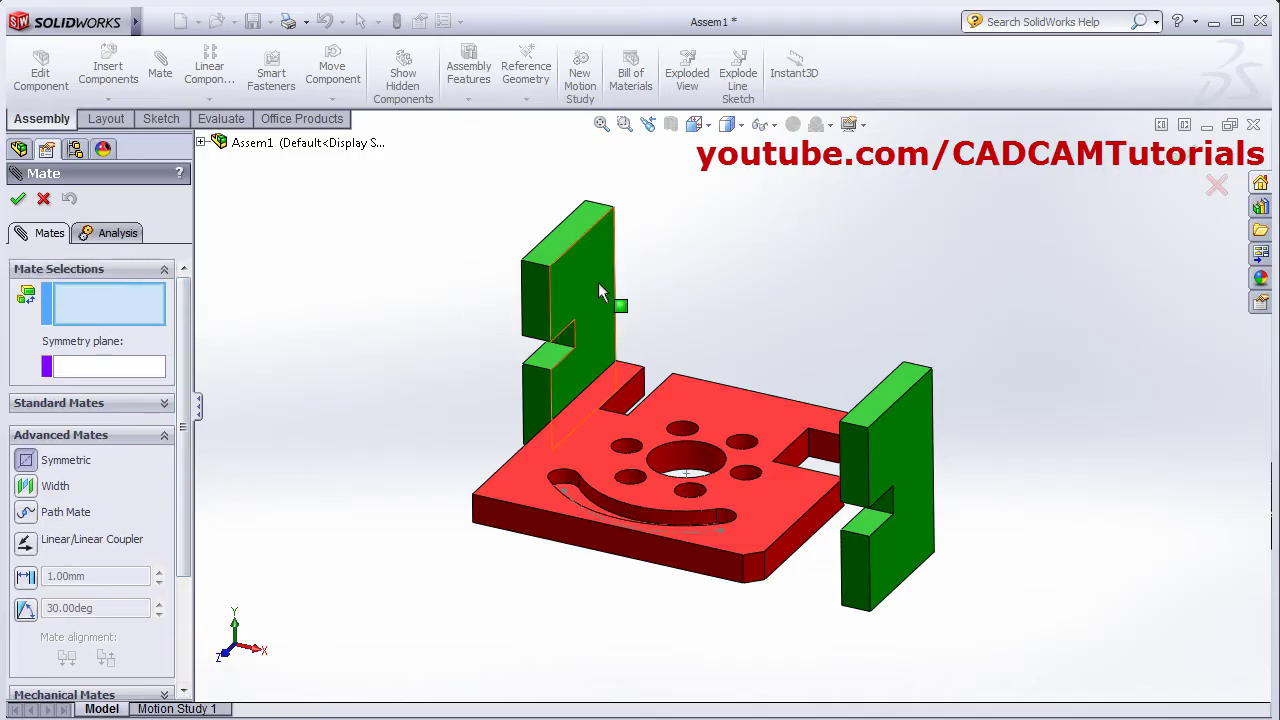
Select the facing faces of the left and right green plates.
left_click(600, 291)
middle_click_drag(600, 300, 1000, 482)
left_click(910, 447)
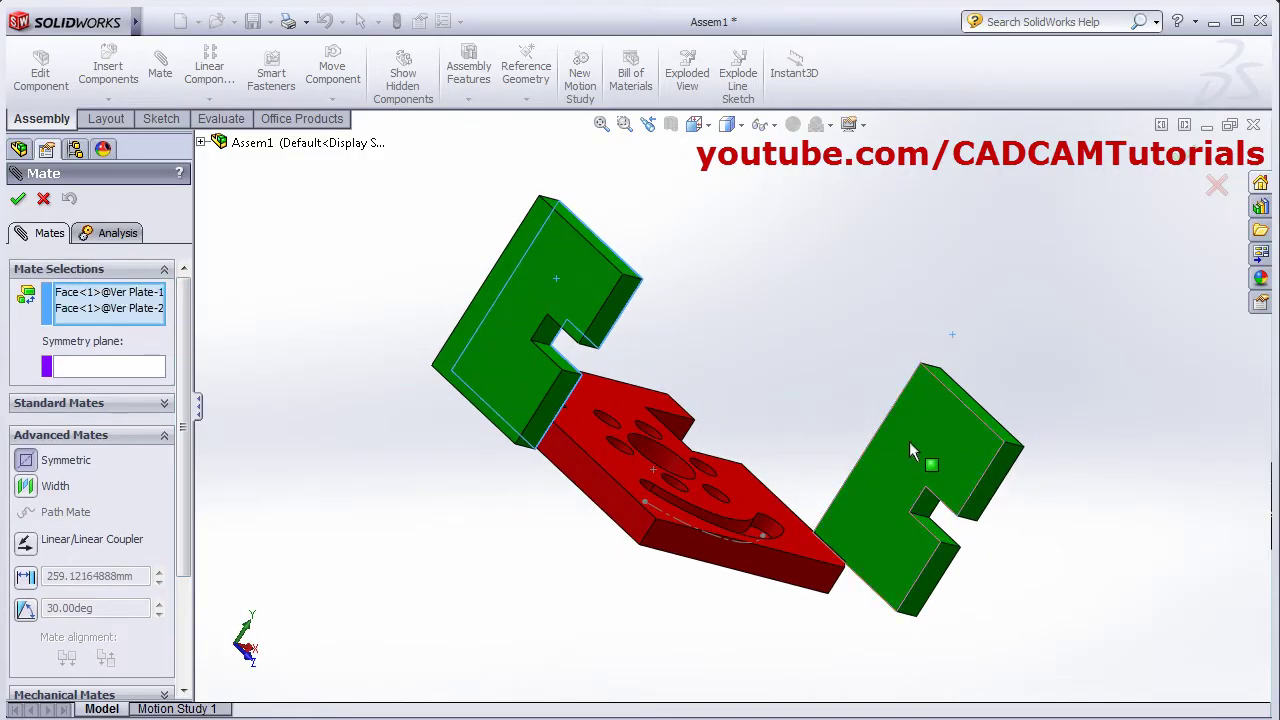
middle_click_drag(482, 316, 250, 366)
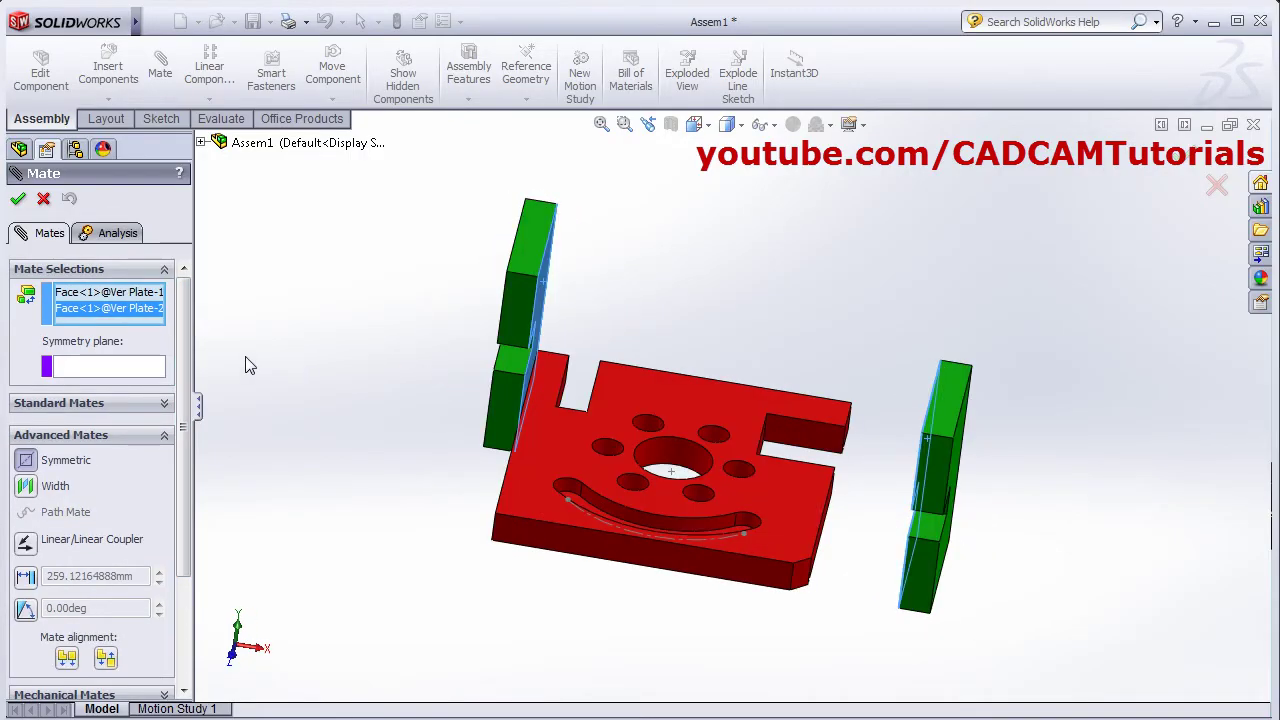
Use Hor Plate's Right Plane as the symmetry plane and confirm the mate.
left_click(89, 369)
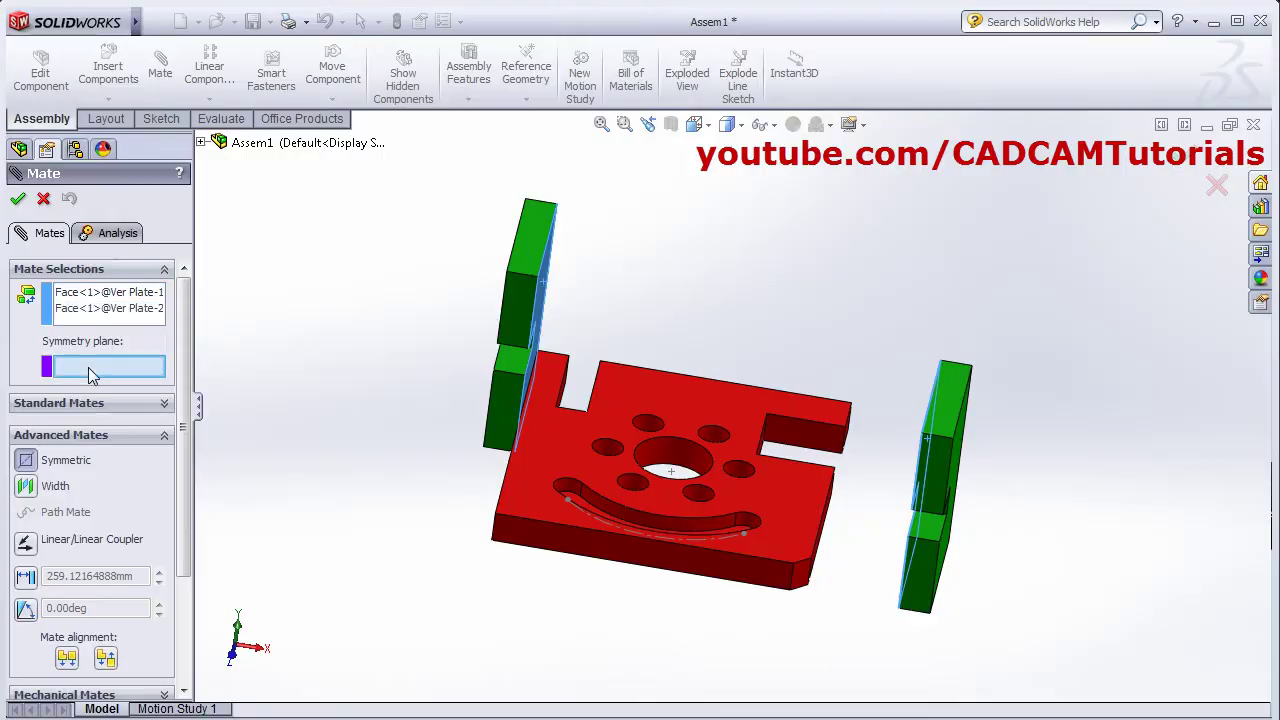
left_click(201, 143)
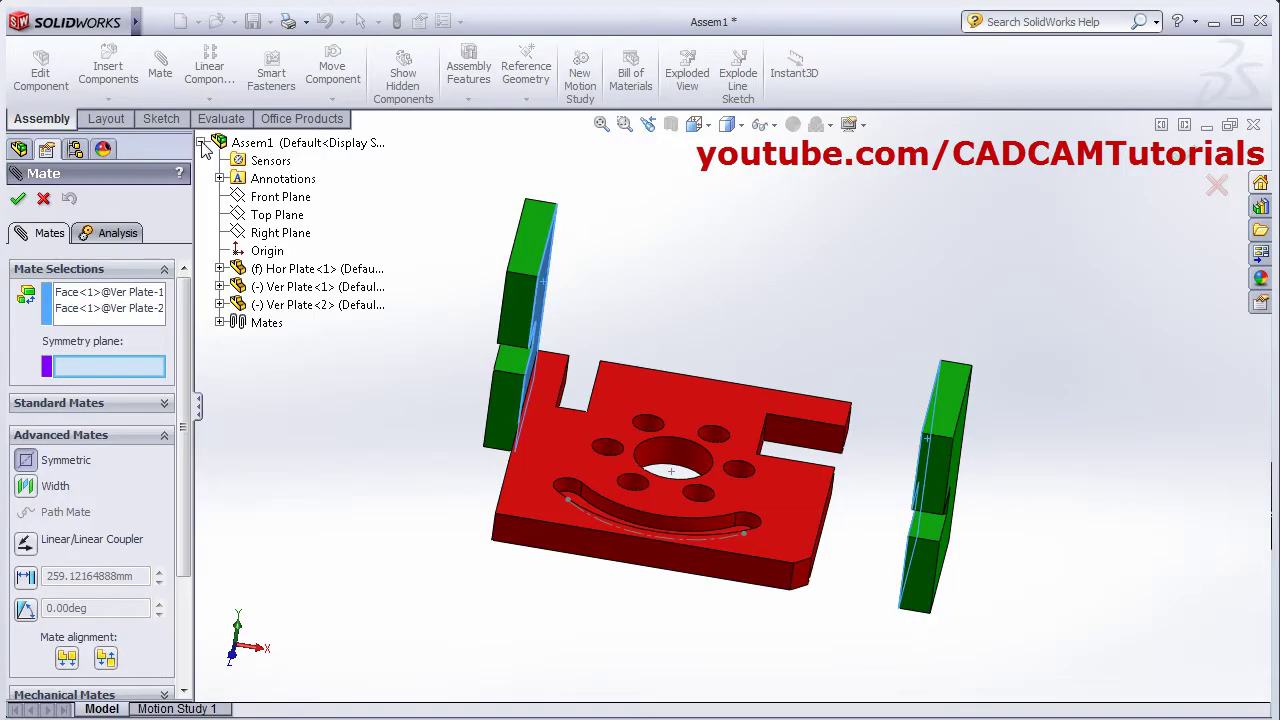
left_click(219, 269)
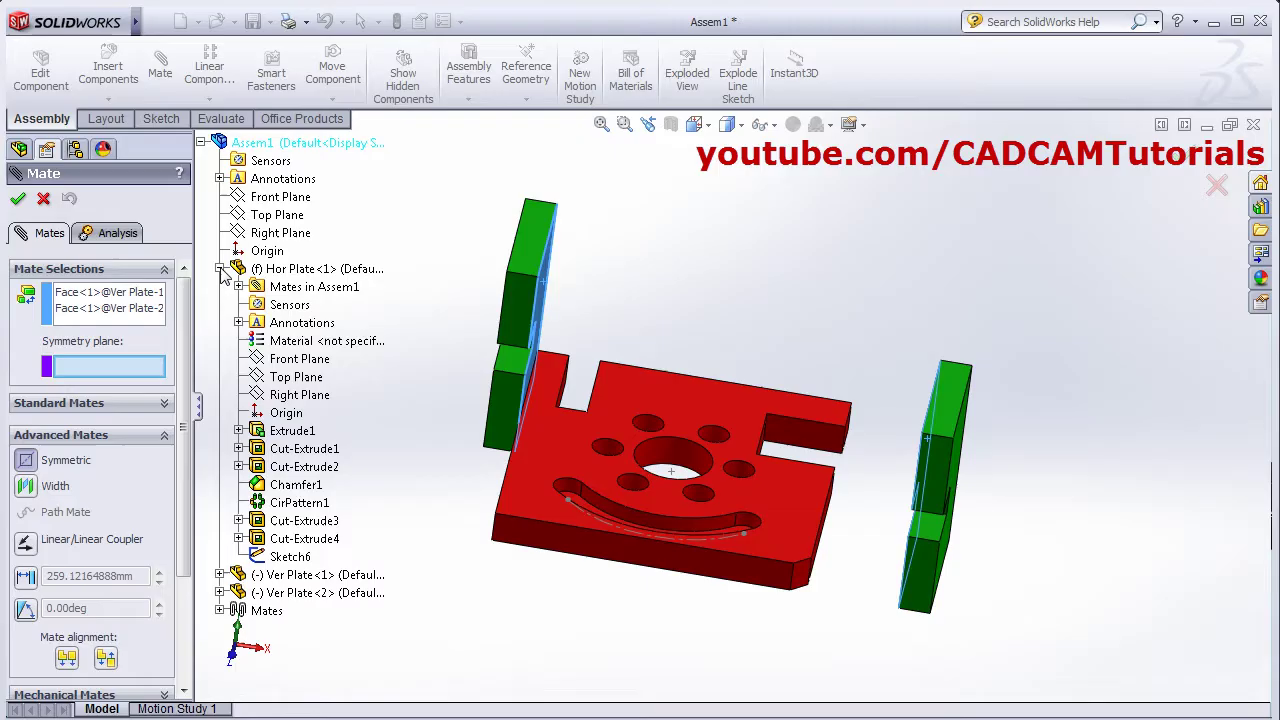
left_click(285, 396)
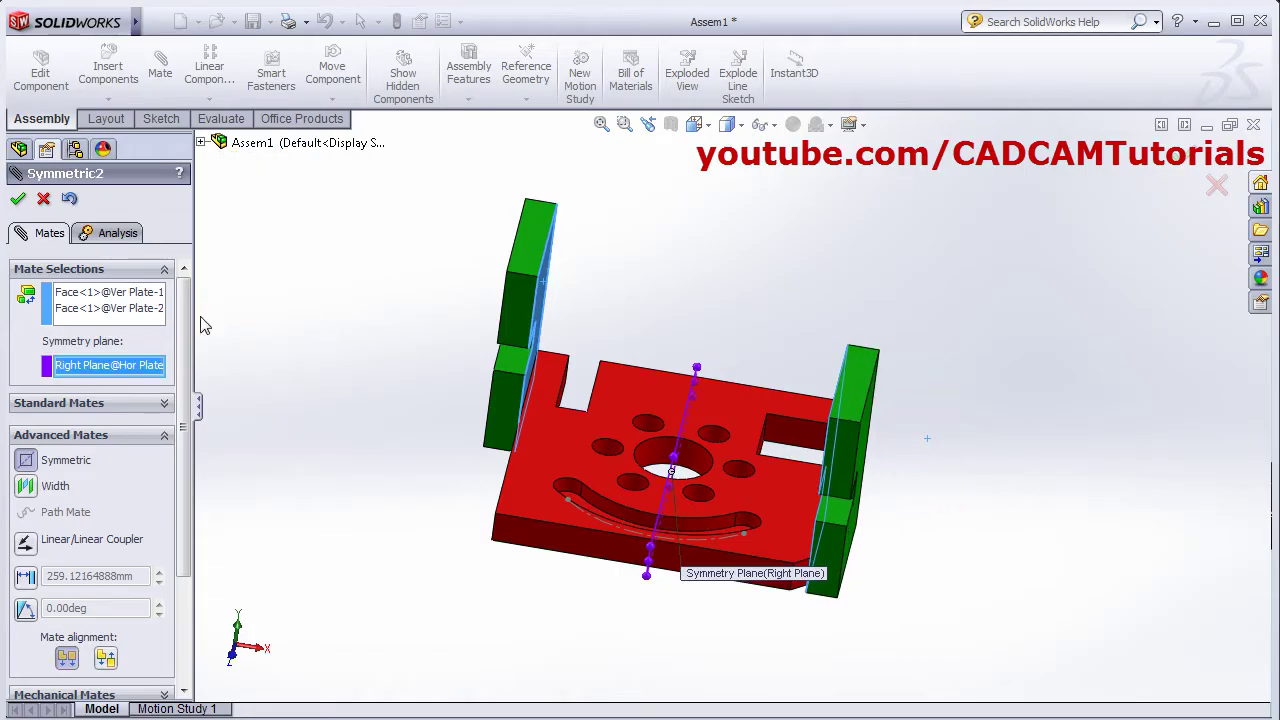
left_click(18, 198)
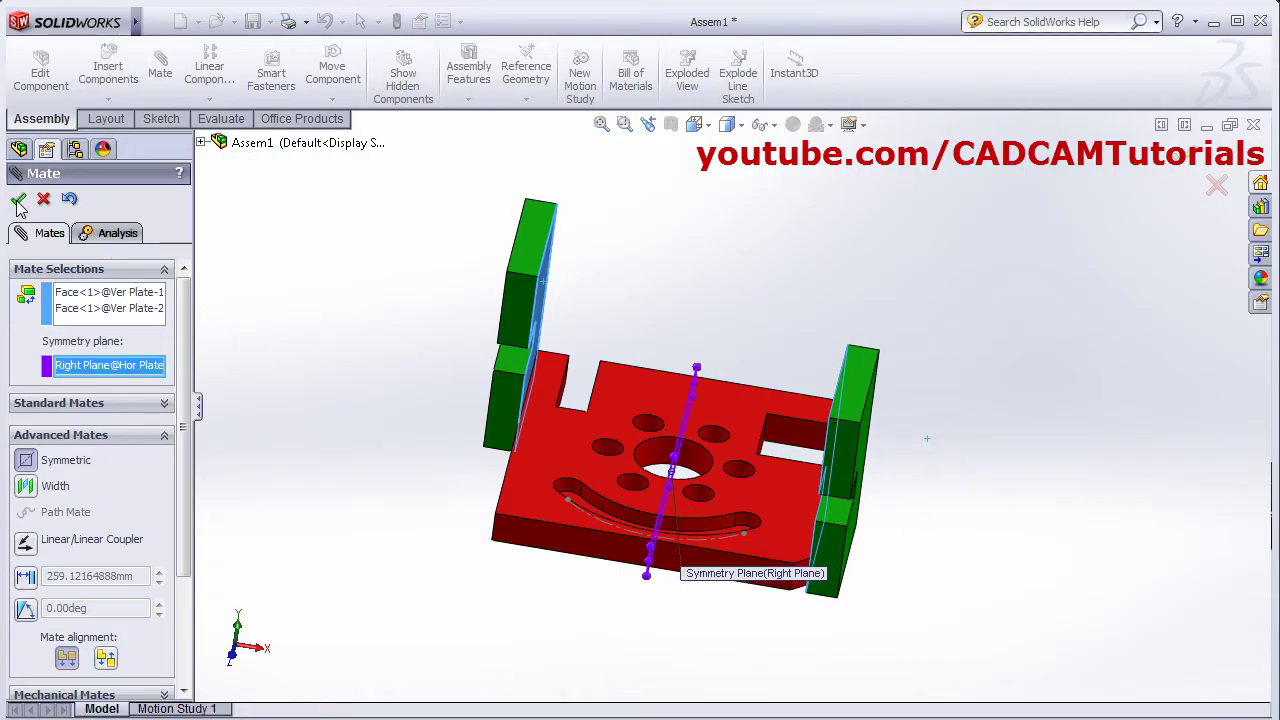
Orbit around to verify the mirrored plates, then close the Mate PropertyManager.
middle_click_drag(408, 487, 615, 410)
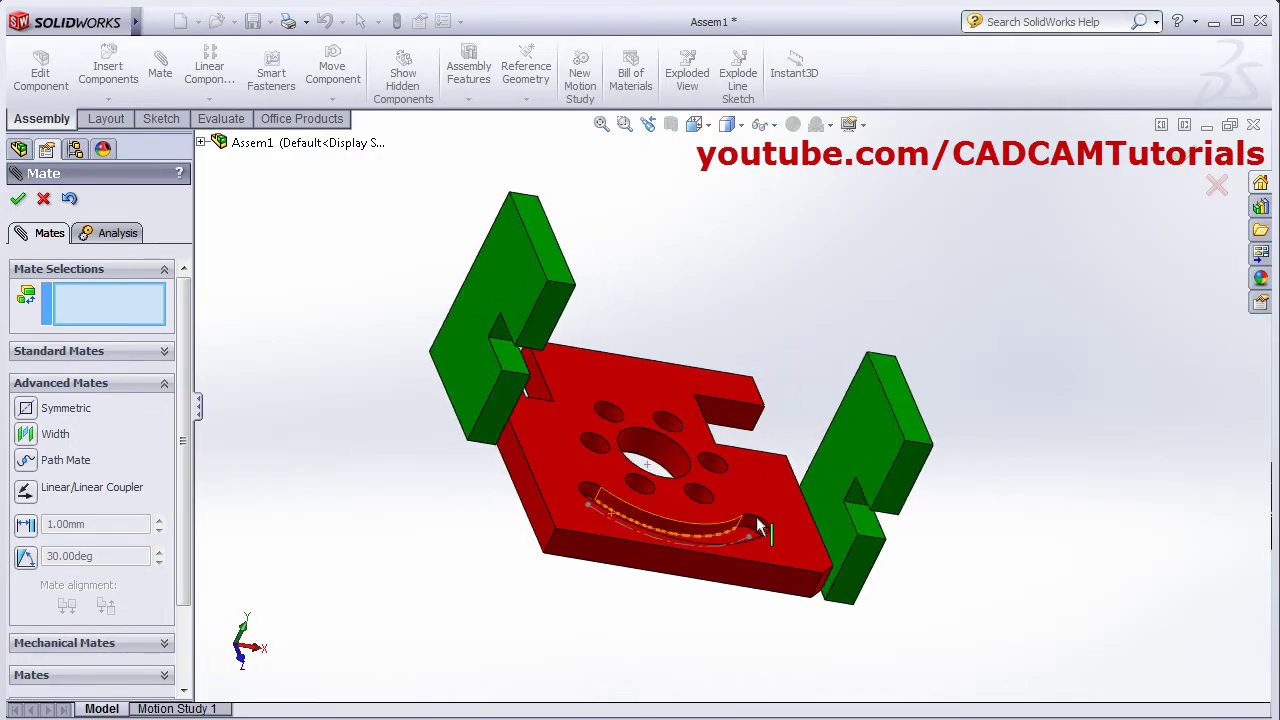
middle_click_drag(840, 487, 683, 271)
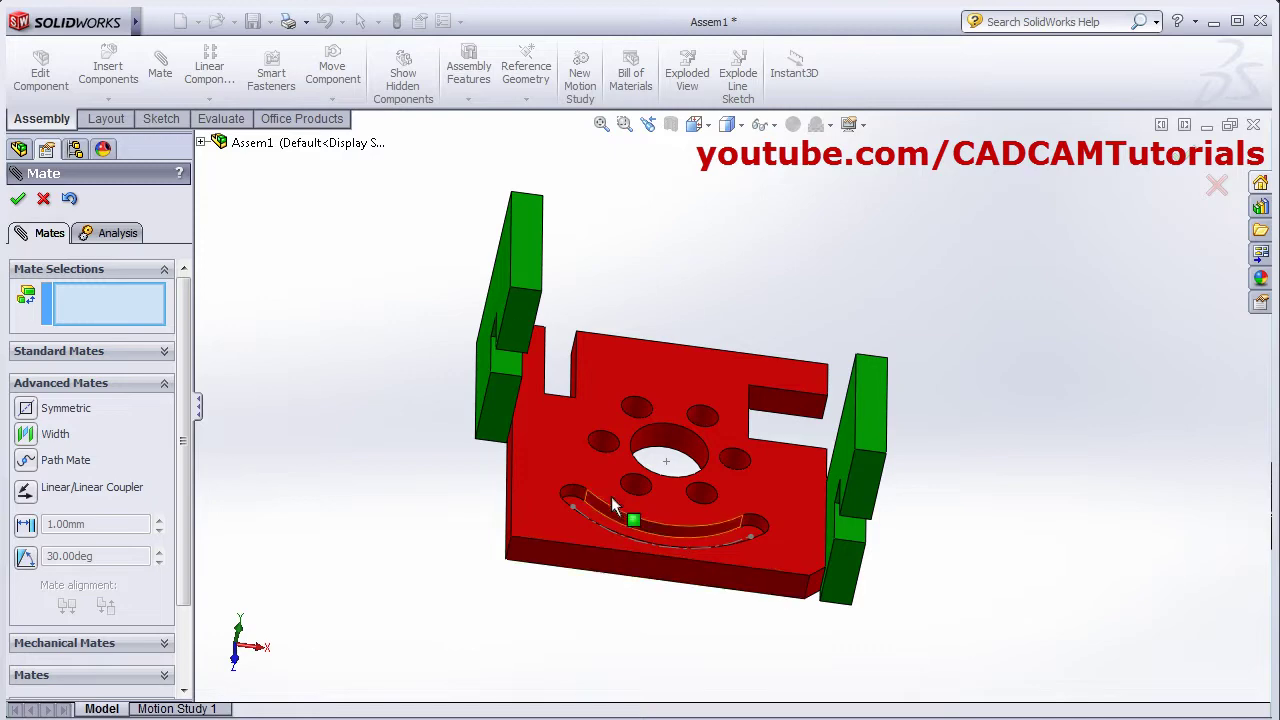
middle_click_drag(610, 515, 580, 312)
middle_click_drag(443, 311, 580, 423)
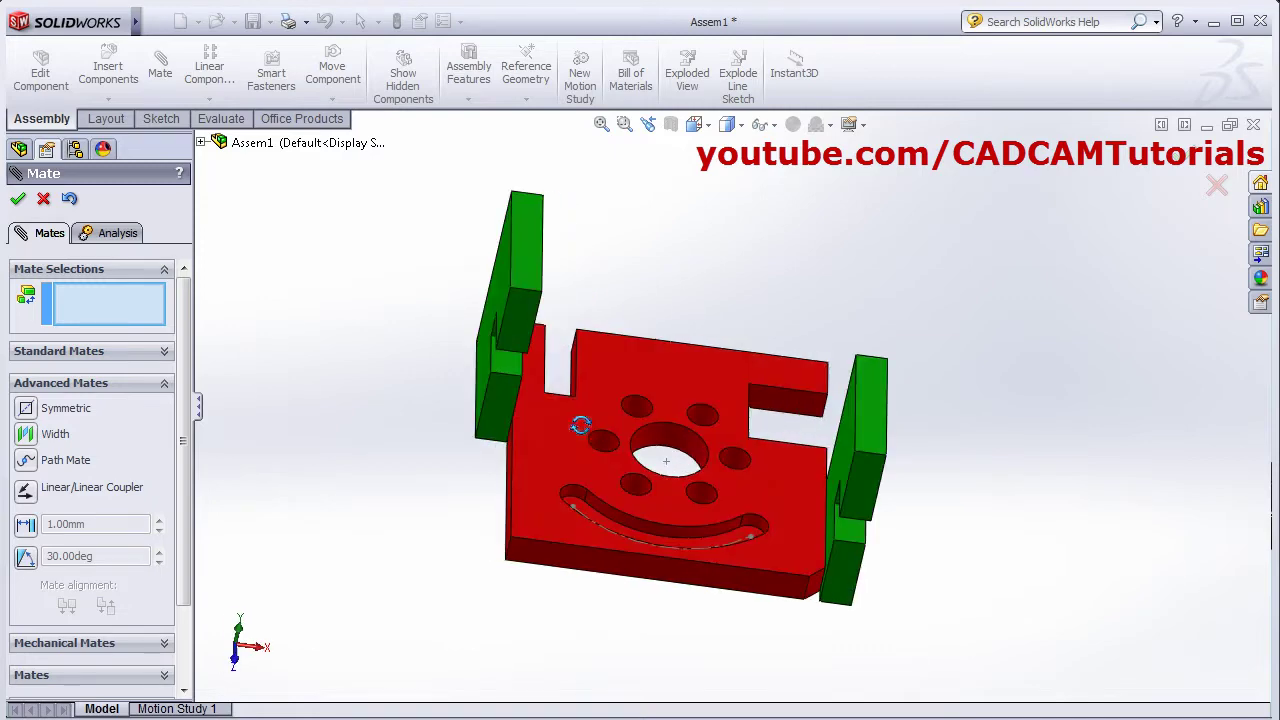
middle_click_drag(700, 497, 699, 483)
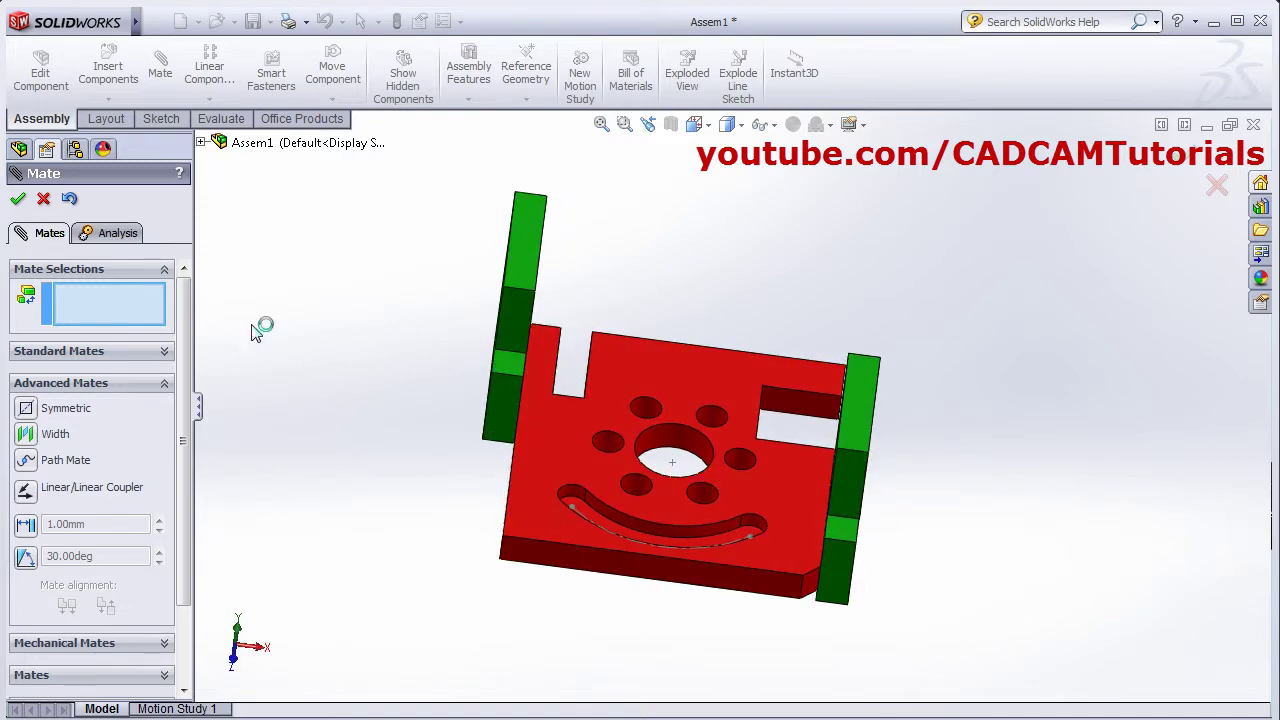
left_click(18, 198)
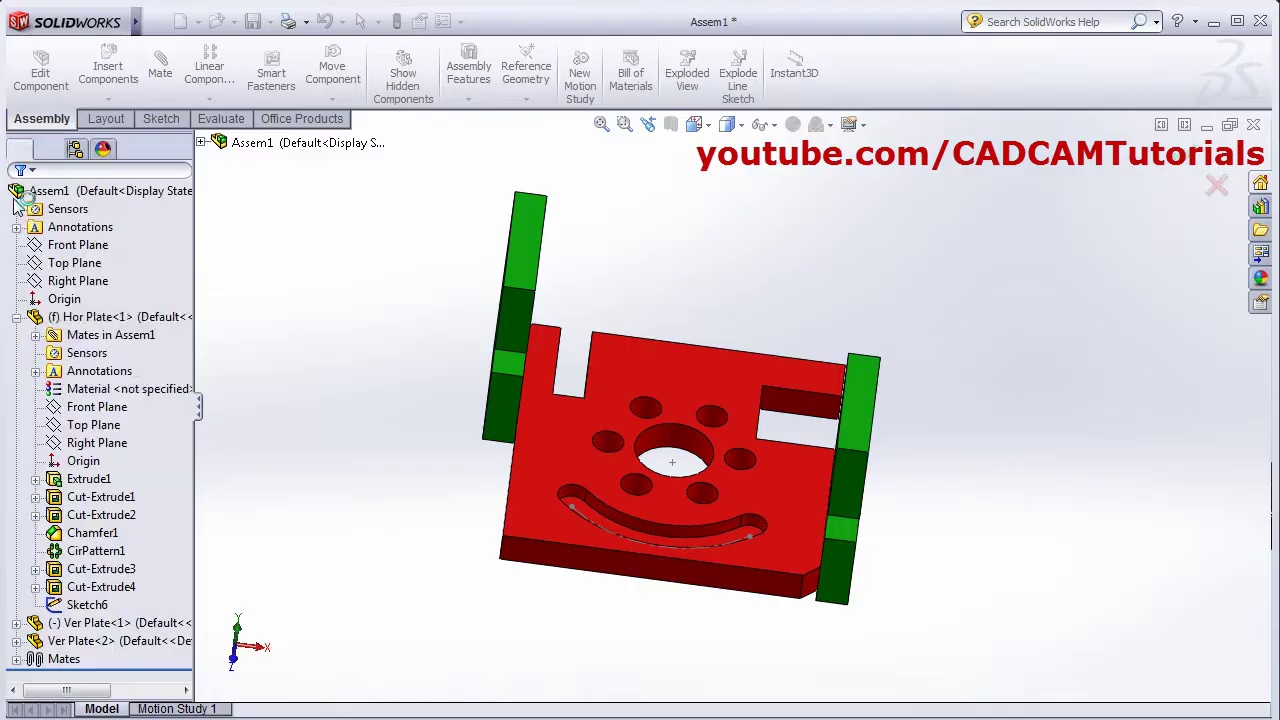
Edit the Coincident6 mate into a 20 mm Distance mate.
left_click(16, 317)
left_click(16, 371)
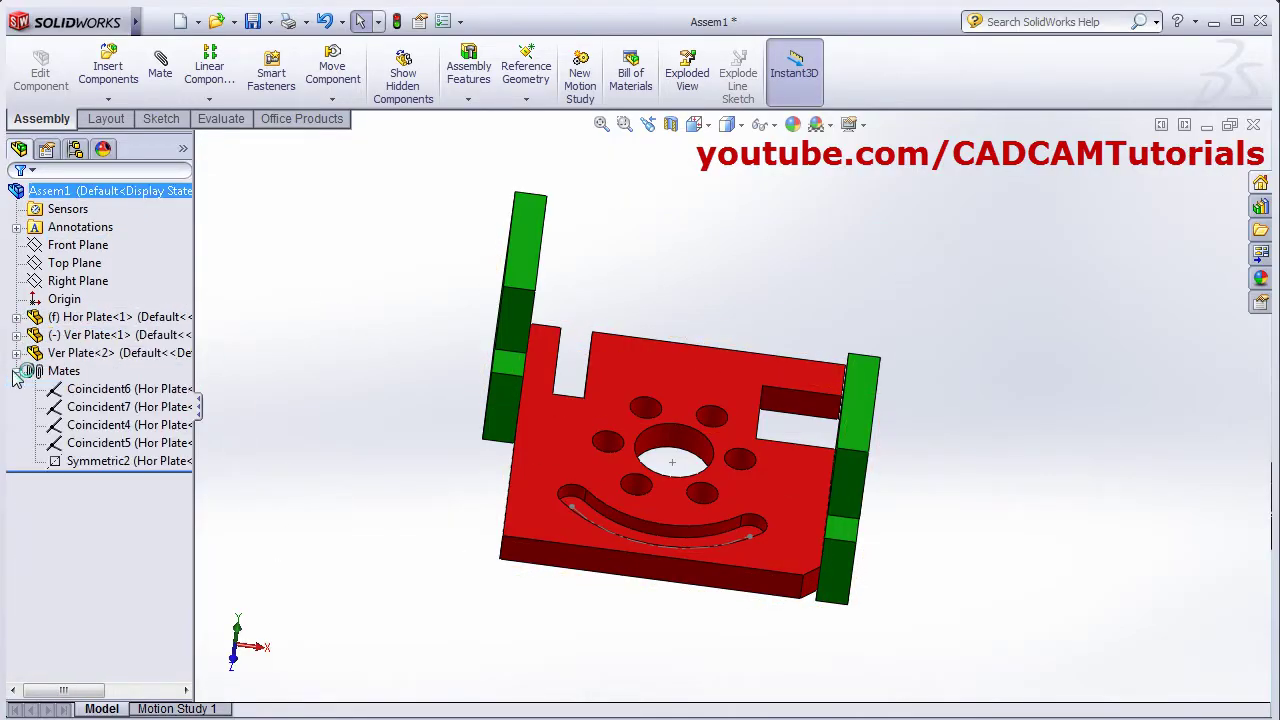
left_click(96, 396)
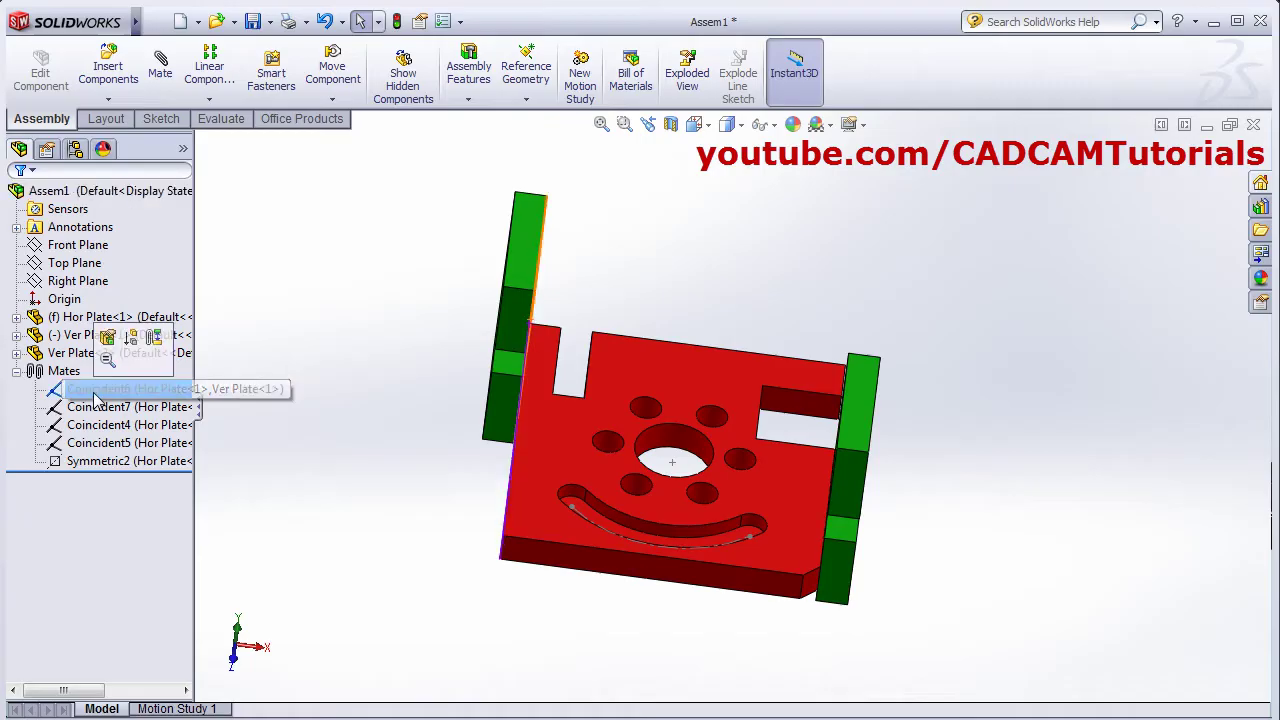
left_click(108, 338)
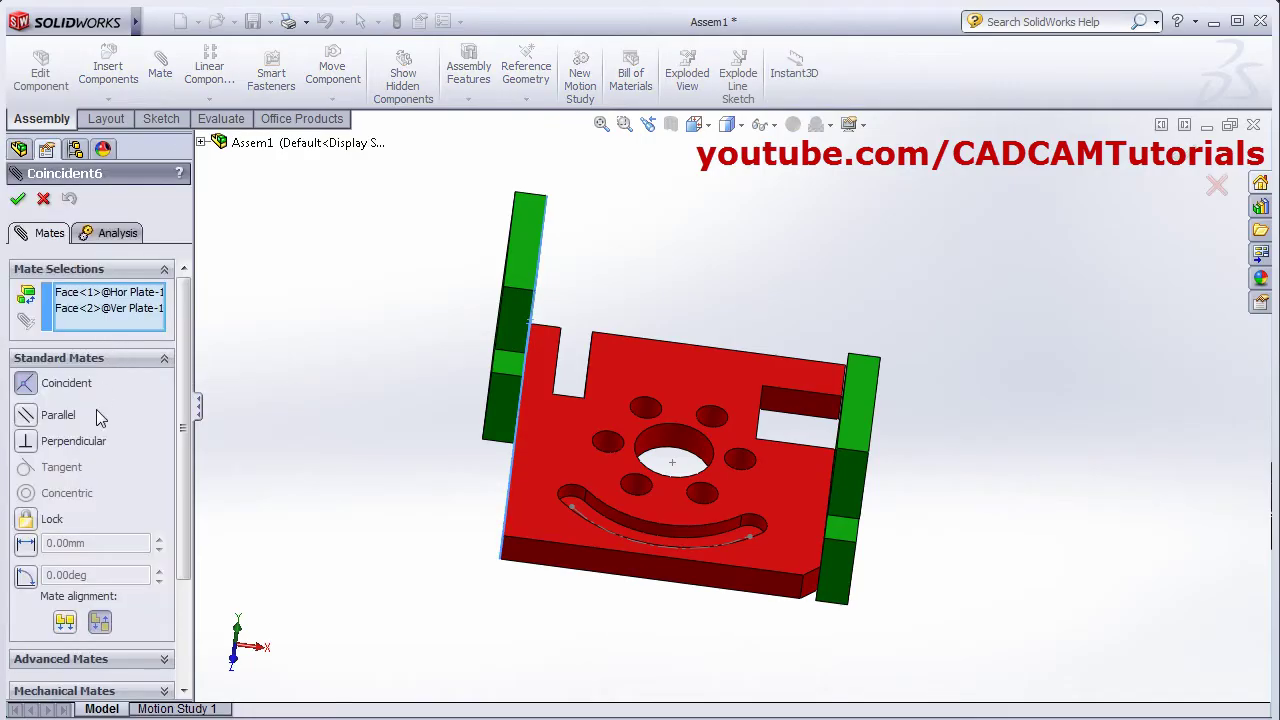
left_click(27, 545)
type("2")
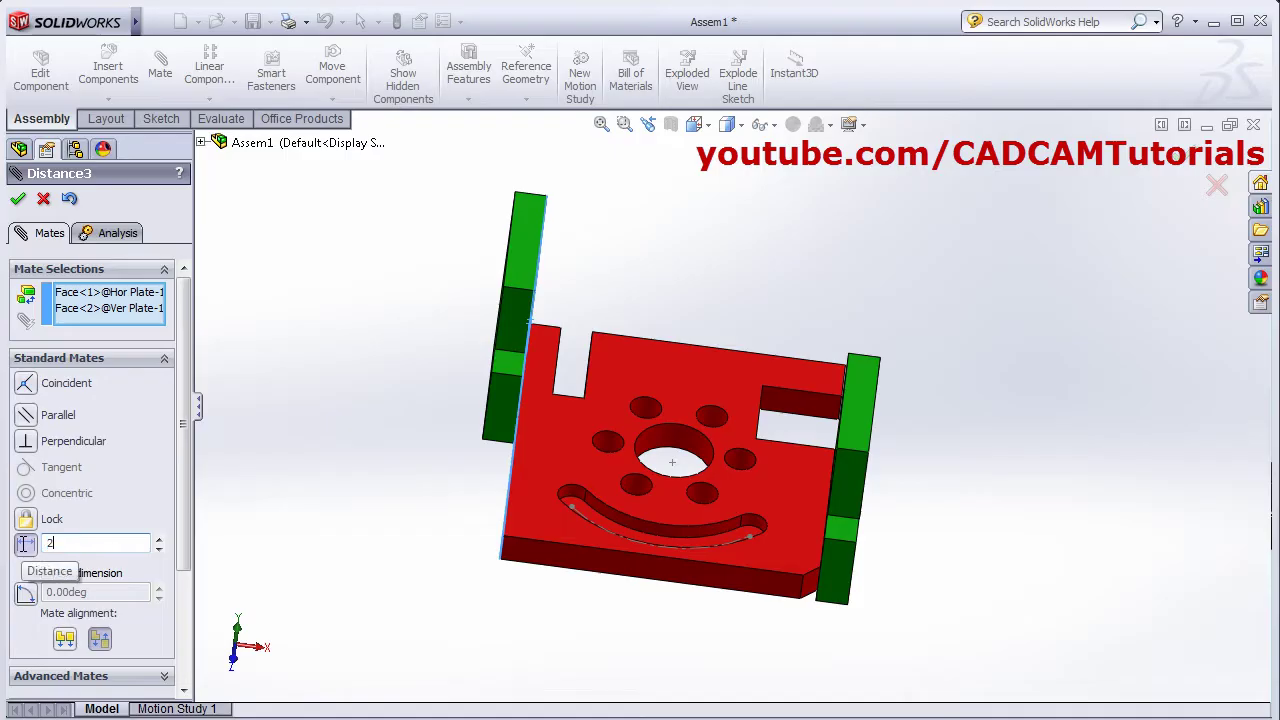
type("0.00mm")
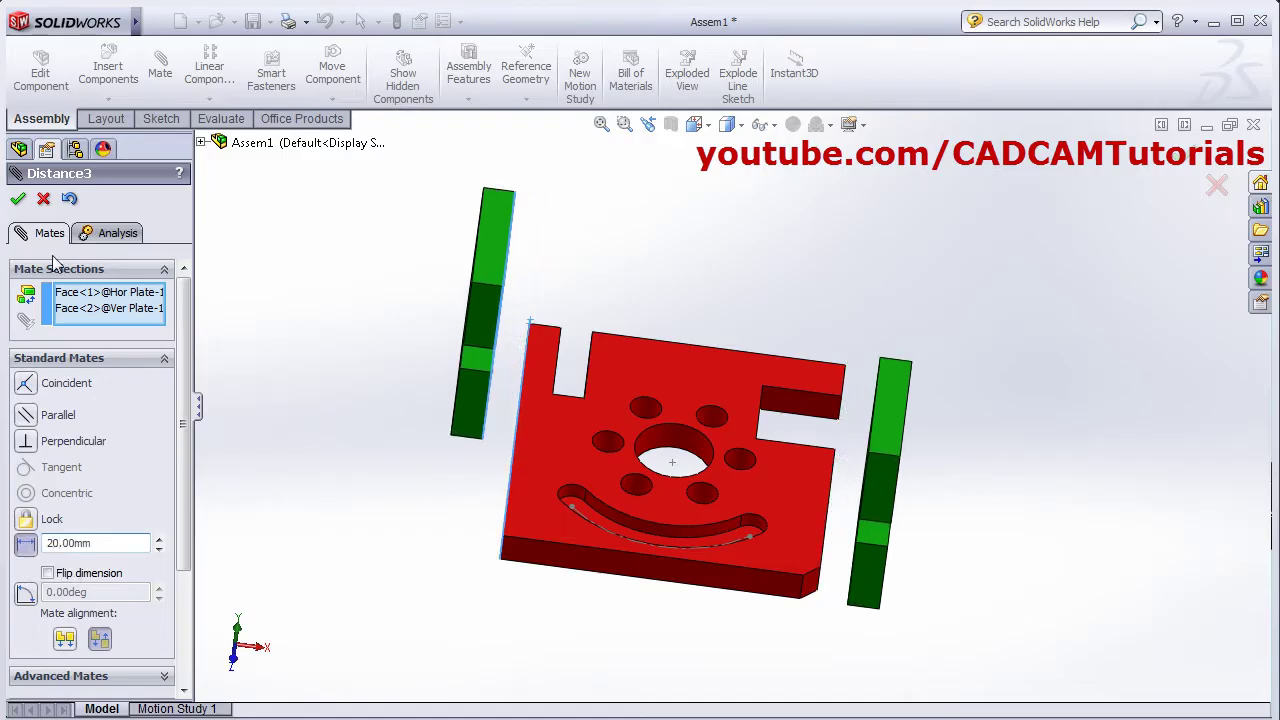
left_click(18, 198)
middle_click_drag(317, 434, 537, 360)
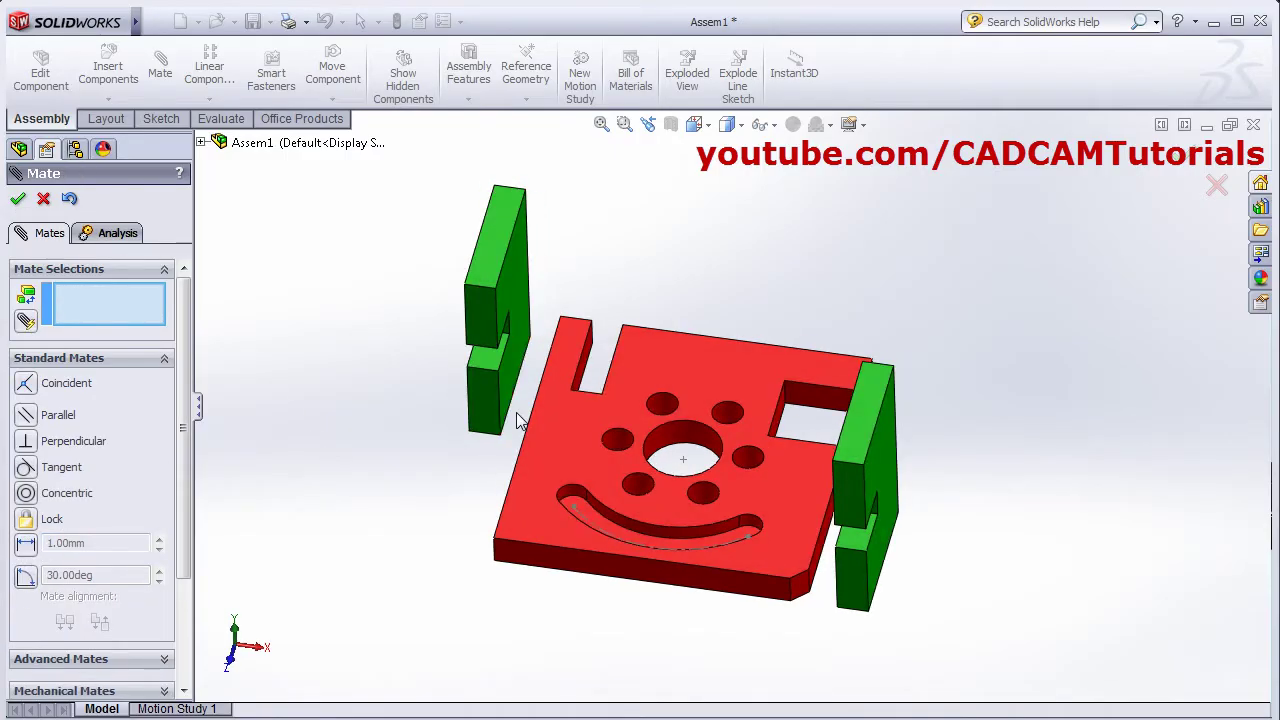
middle_click_drag(519, 420, 697, 516)
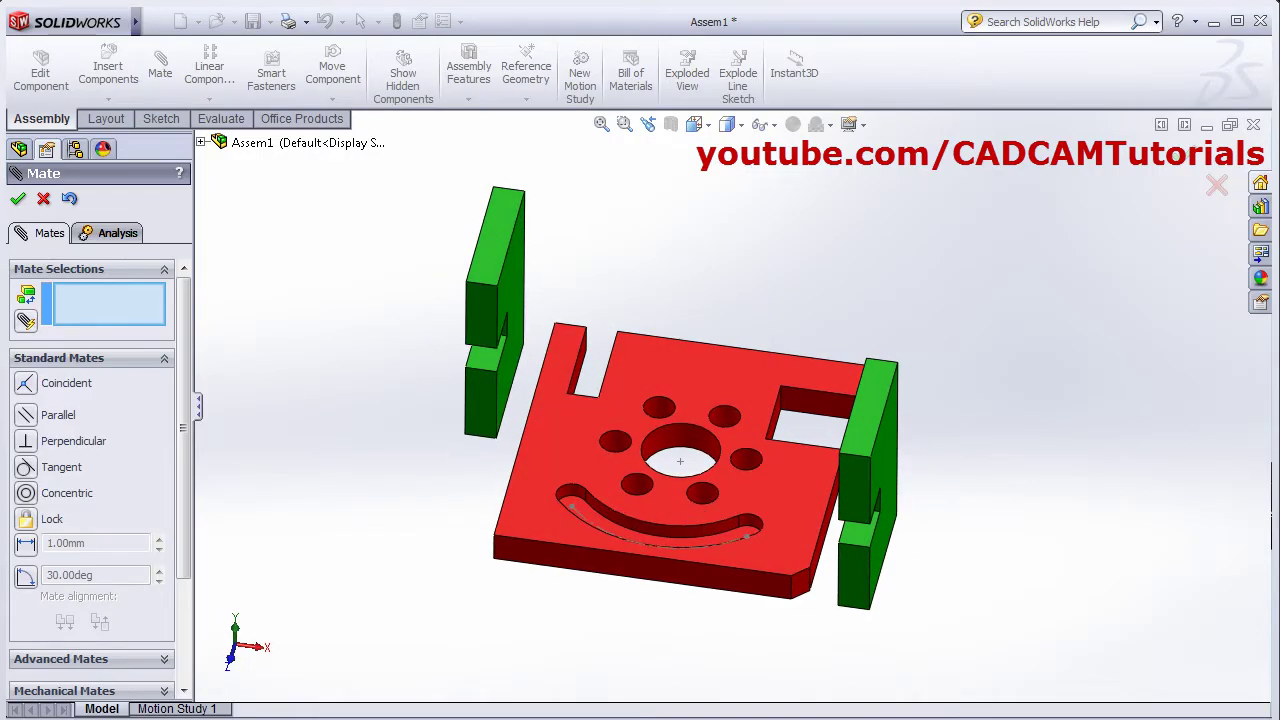
Convert Coincident7 between Hor Plate and Ver Plate into a 50 mm Distance mate.
left_click(18, 198)
left_click(100, 410)
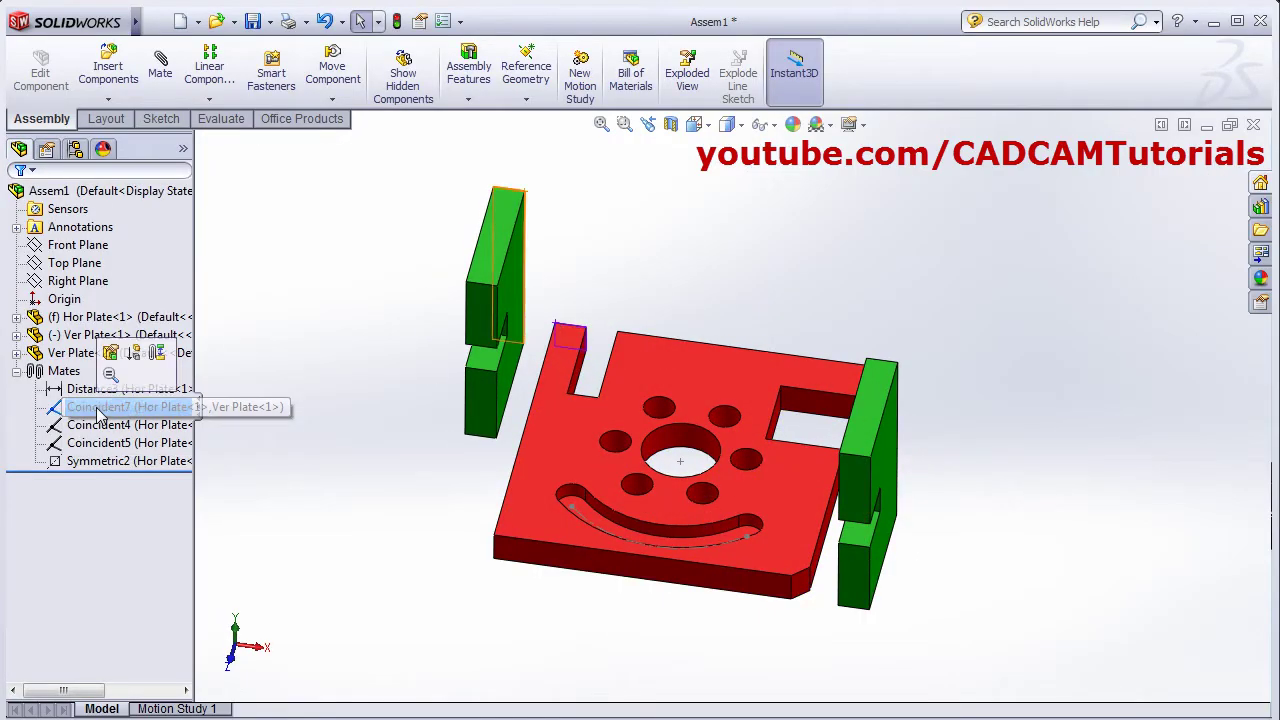
left_click(108, 355)
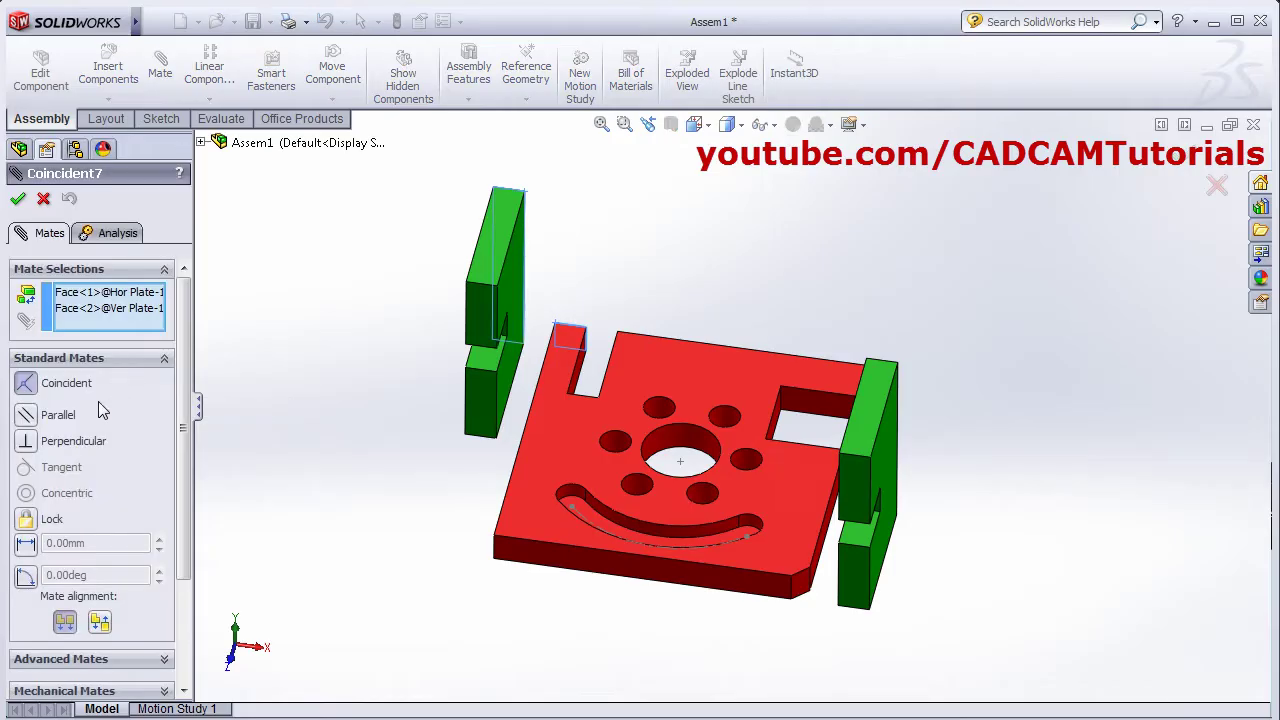
left_click(30, 545)
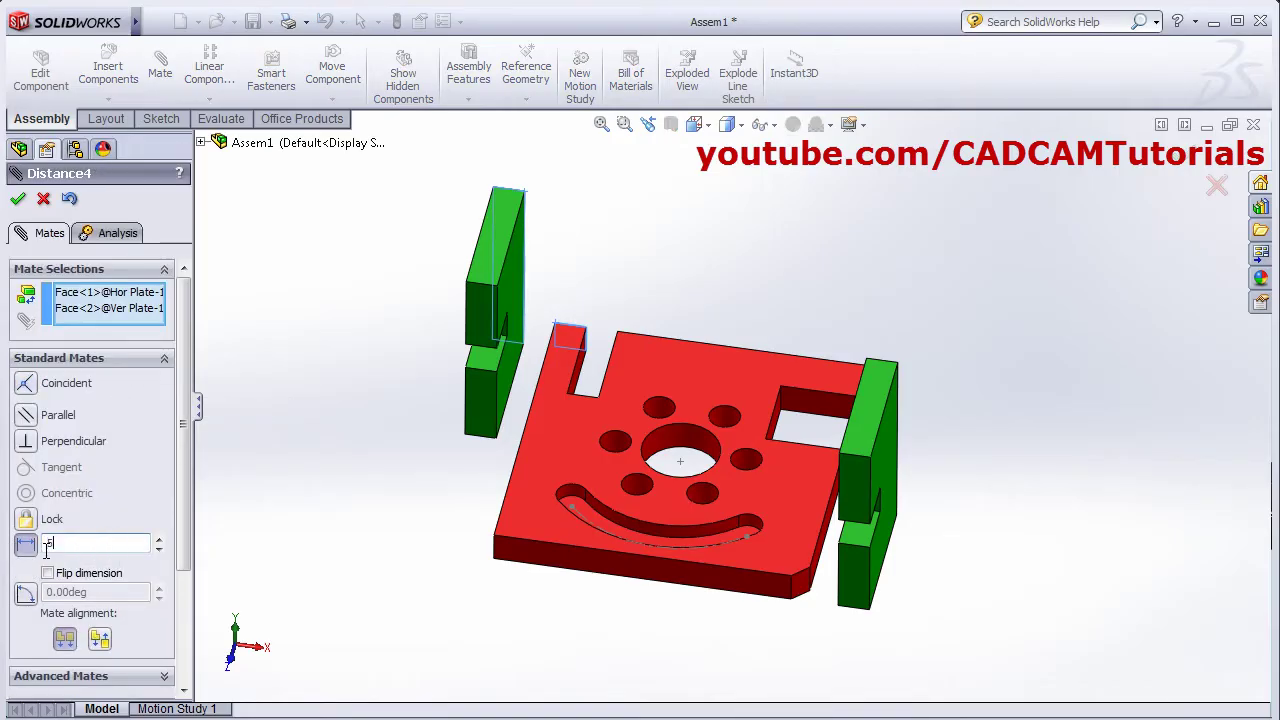
type("50")
key("Return")
middle_click_drag(337, 609, 358, 612)
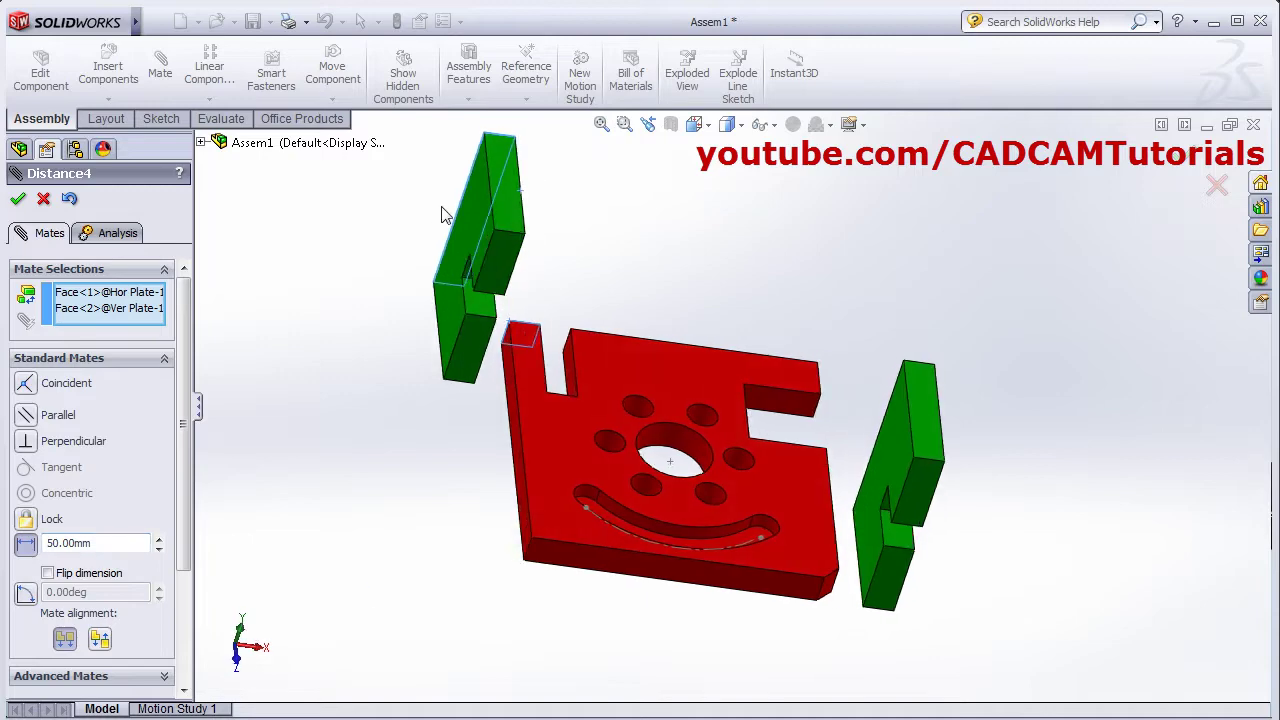
left_click(18, 200)
middle_click_drag(429, 400, 380, 380)
Exit the Mate tool and delete Symmetric2, leaving Distance3 and Distance4.
left_click(168, 360)
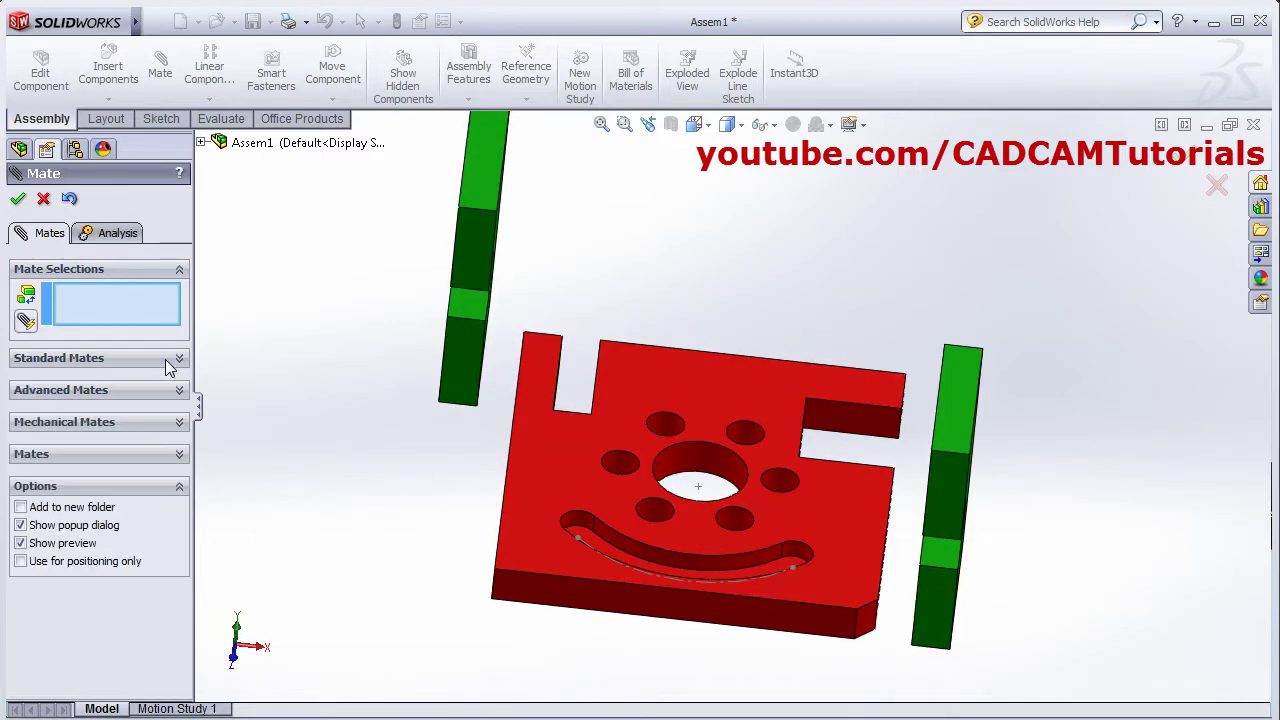
left_click(178, 390)
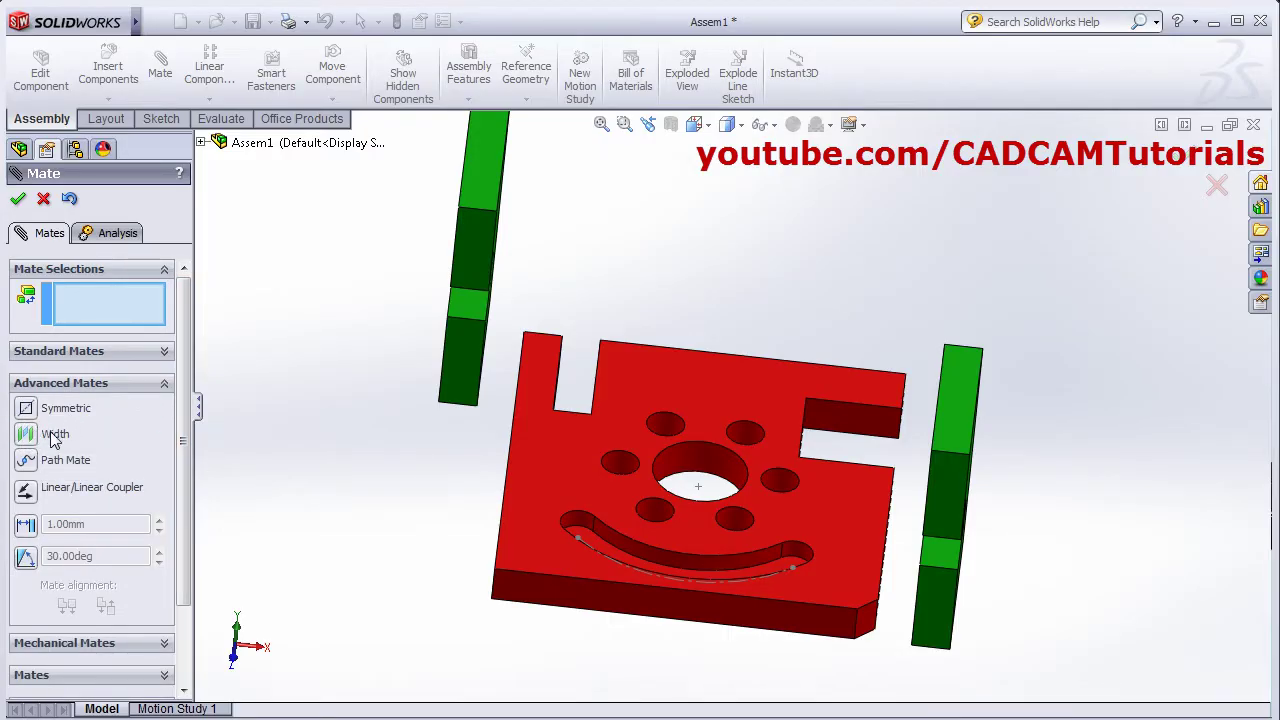
key("Return")
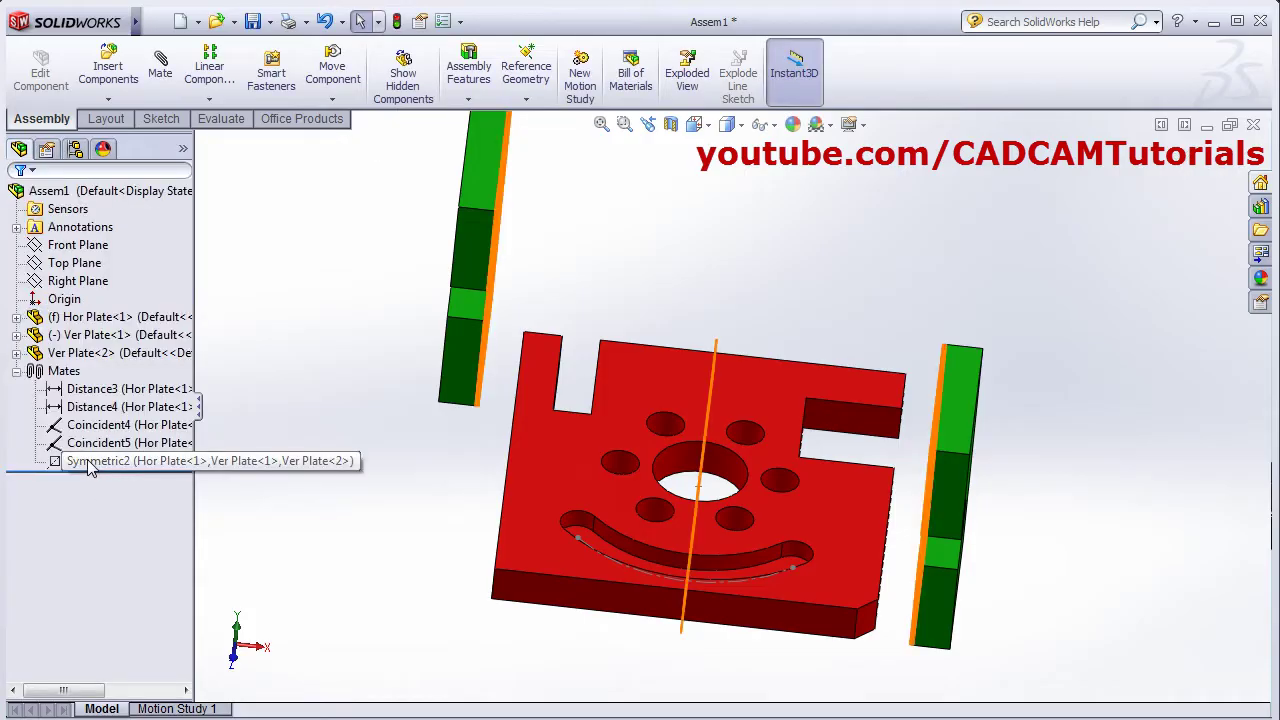
right_click(88, 468)
left_click(135, 533)
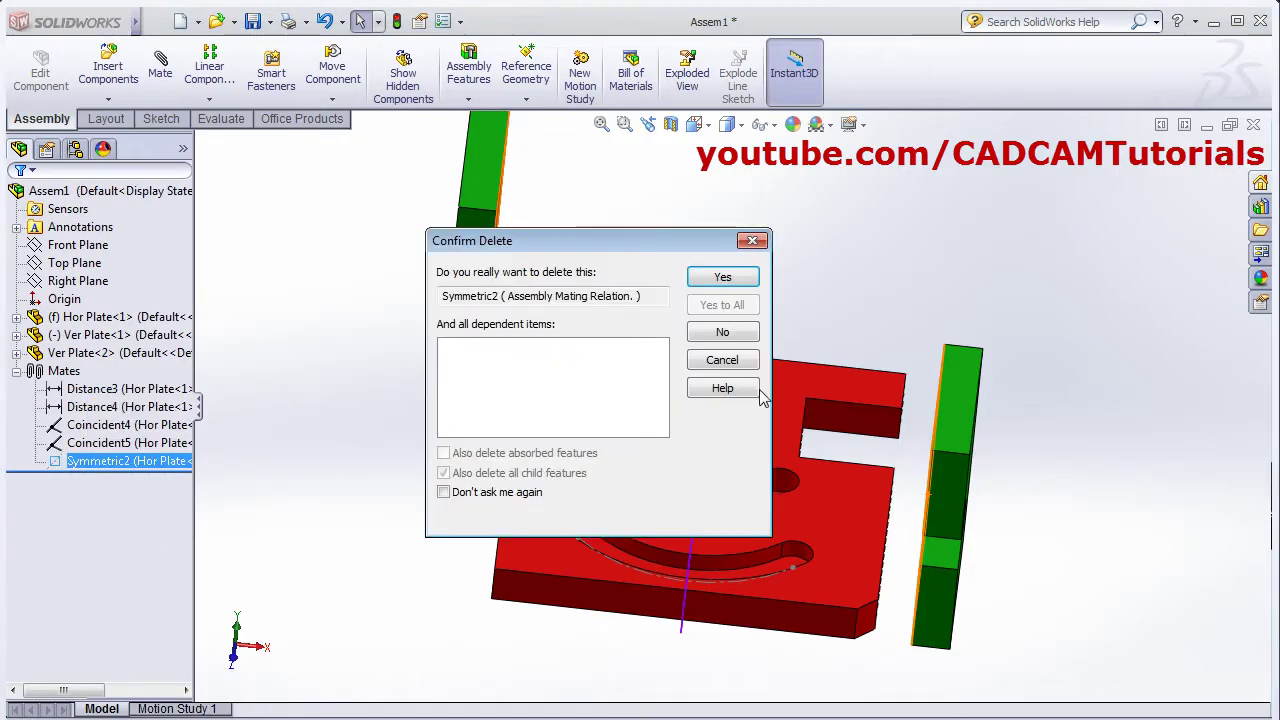
left_click(722, 277)
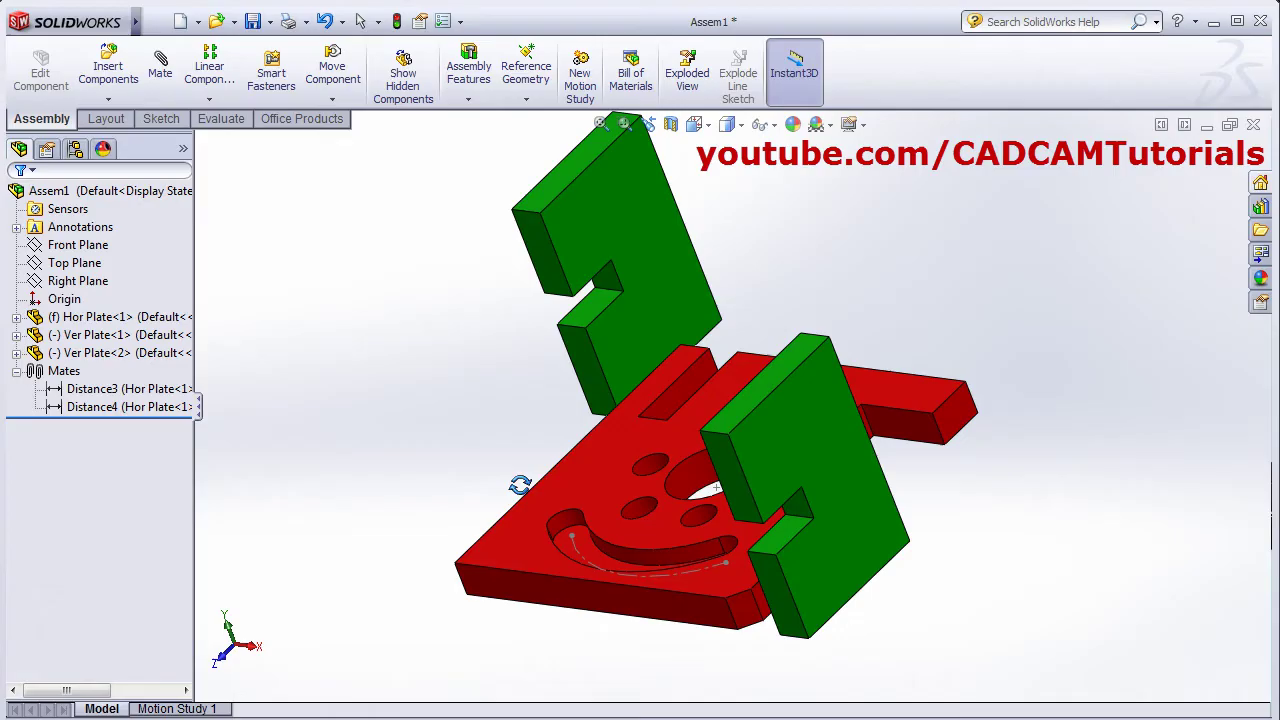
middle_click_drag(520, 486, 525, 535)
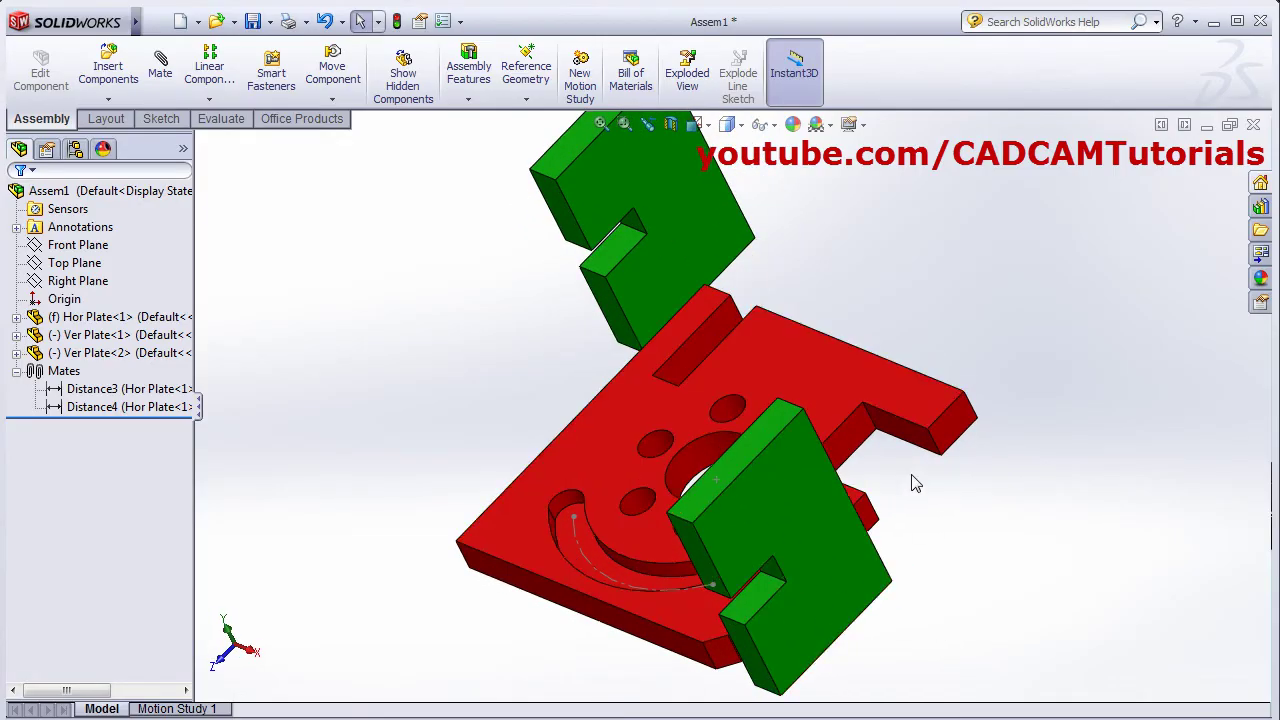
middle_click_drag(920, 447, 871, 531)
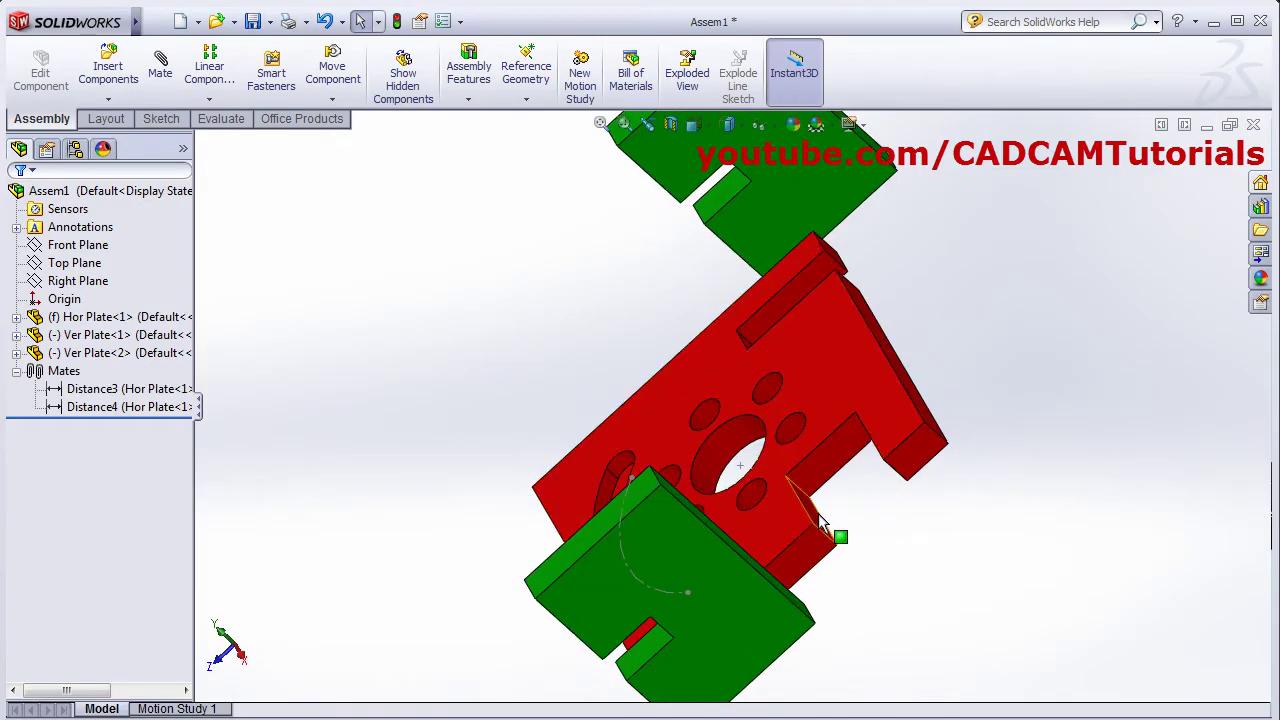
middle_click_drag(897, 470, 846, 494)
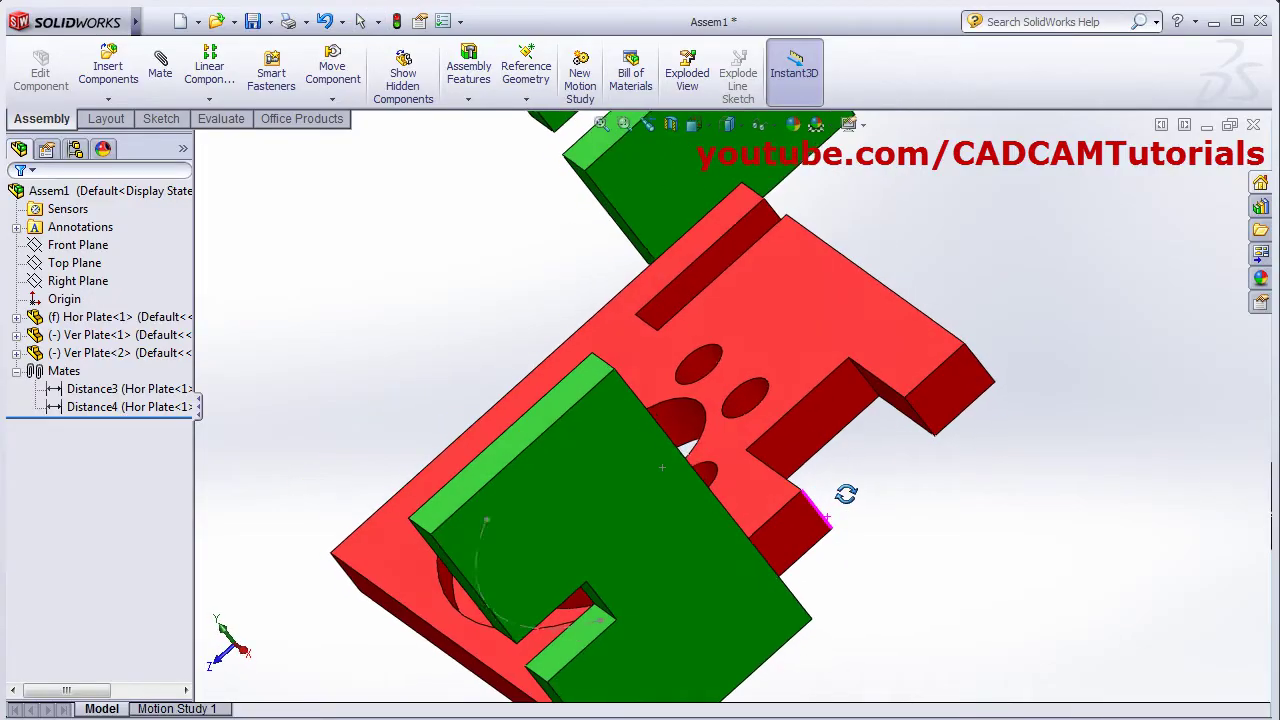
Start a Width mate and select both side faces of the red plate's slot.
left_click(160, 72)
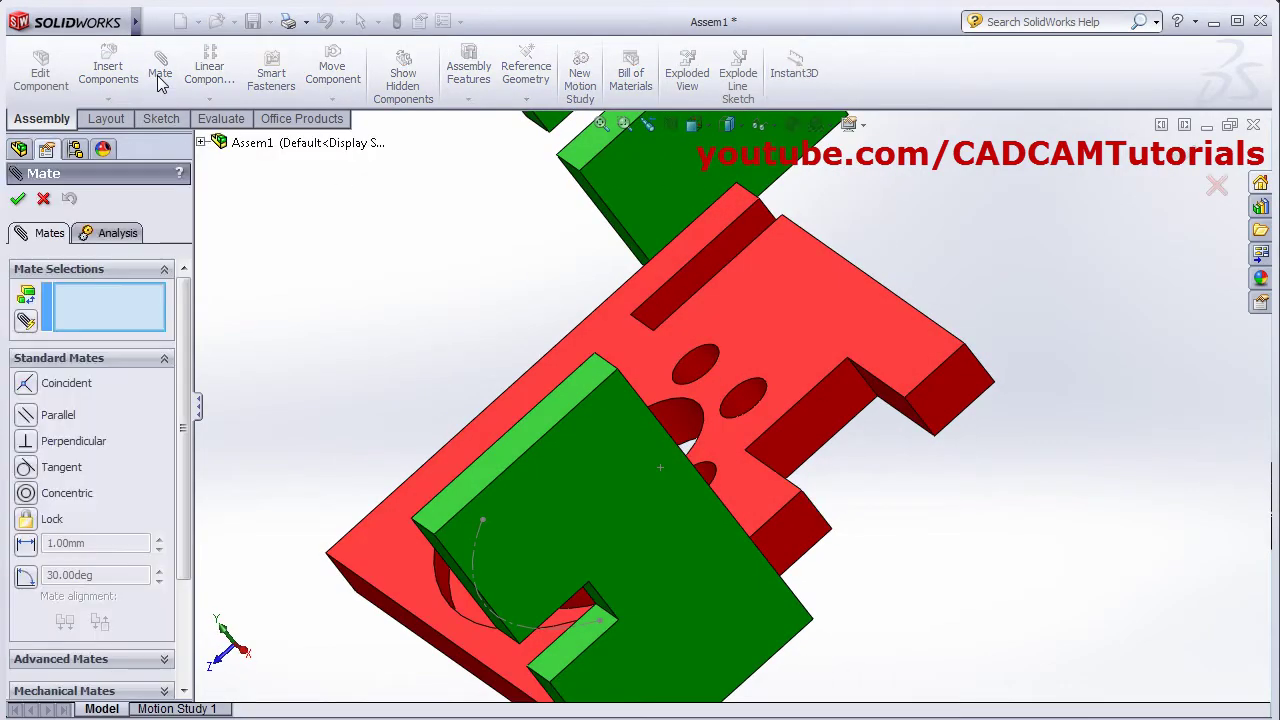
left_click(162, 659)
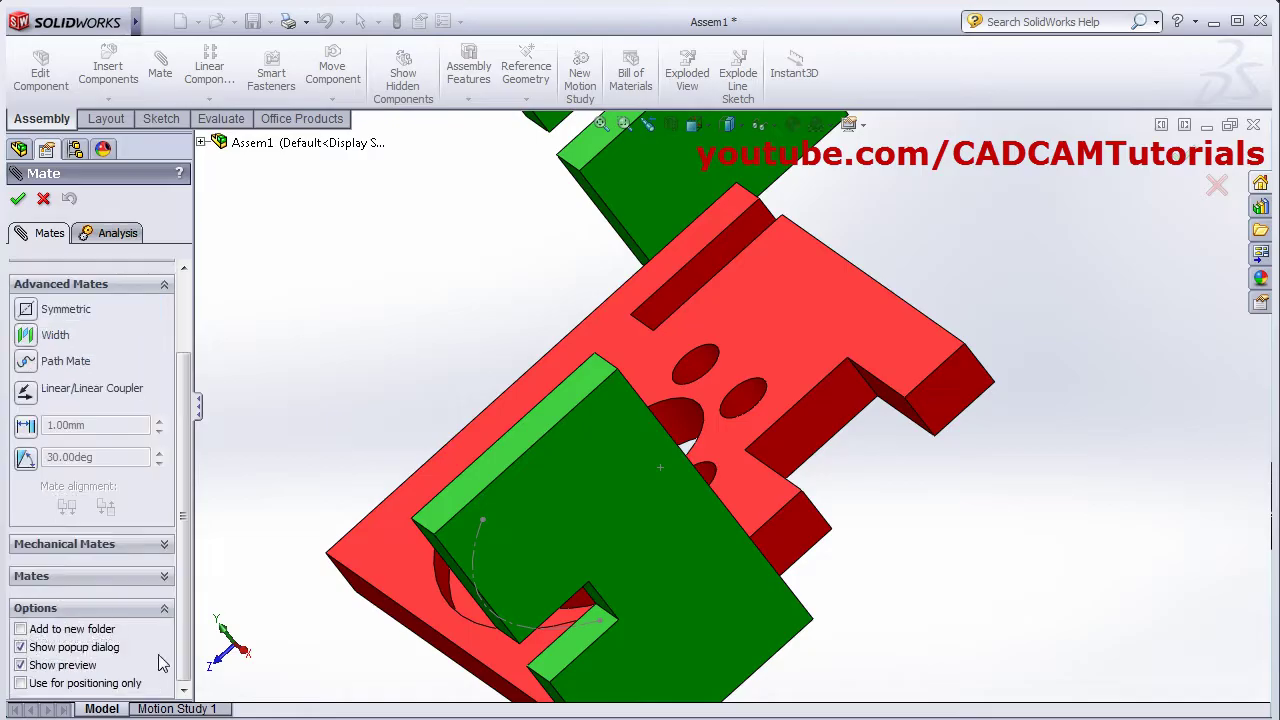
left_click(22, 337)
scroll(85, 317, "up", 2)
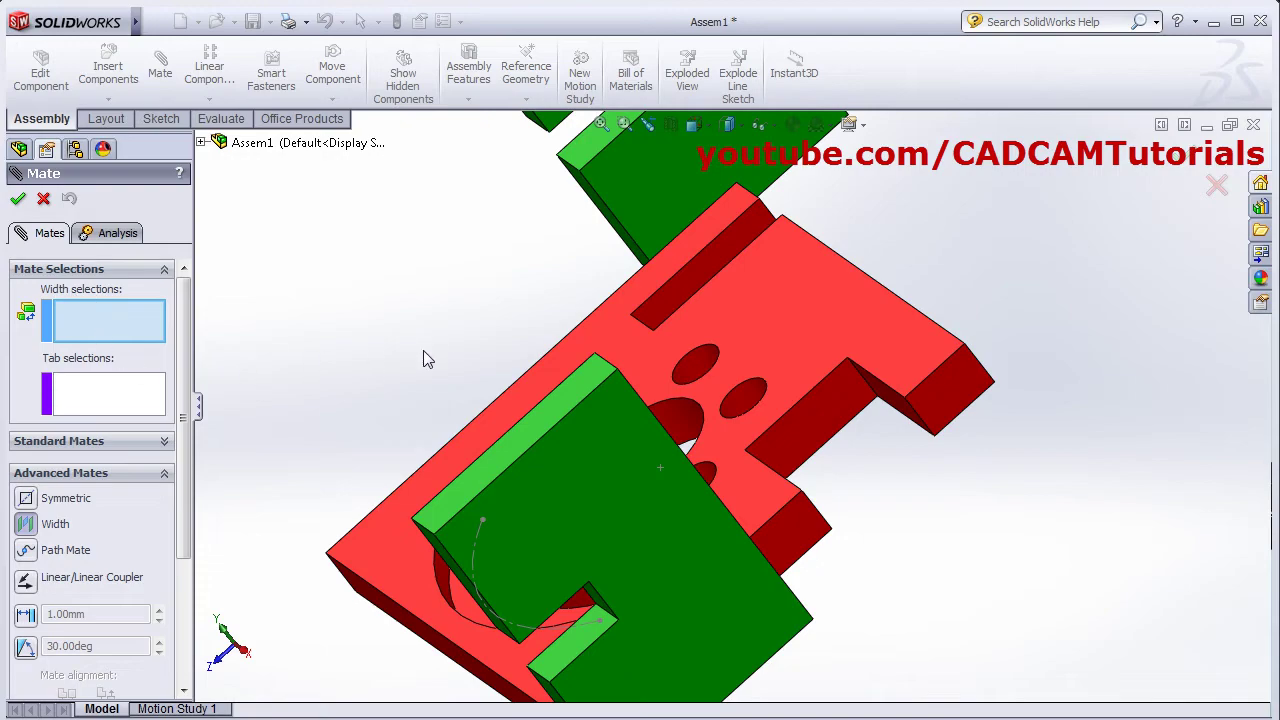
middle_click_drag(423, 355, 531, 309)
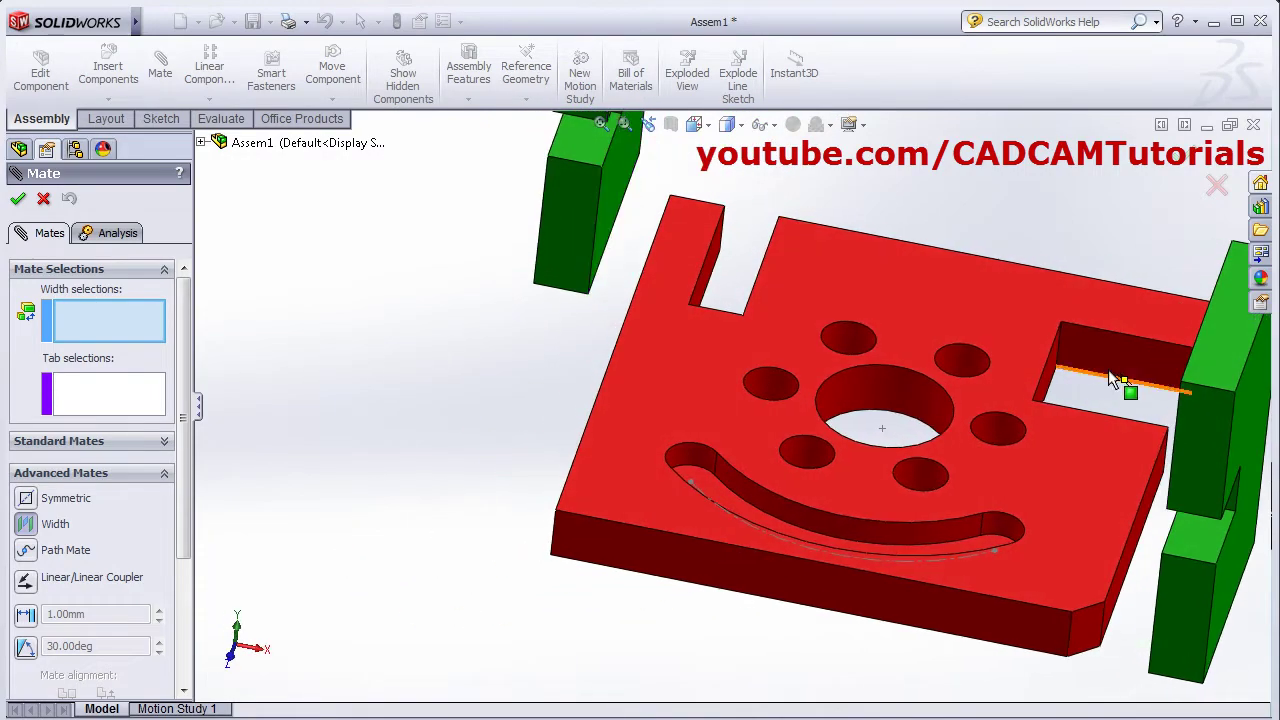
left_click(1112, 372)
middle_click_drag(1049, 429, 897, 528)
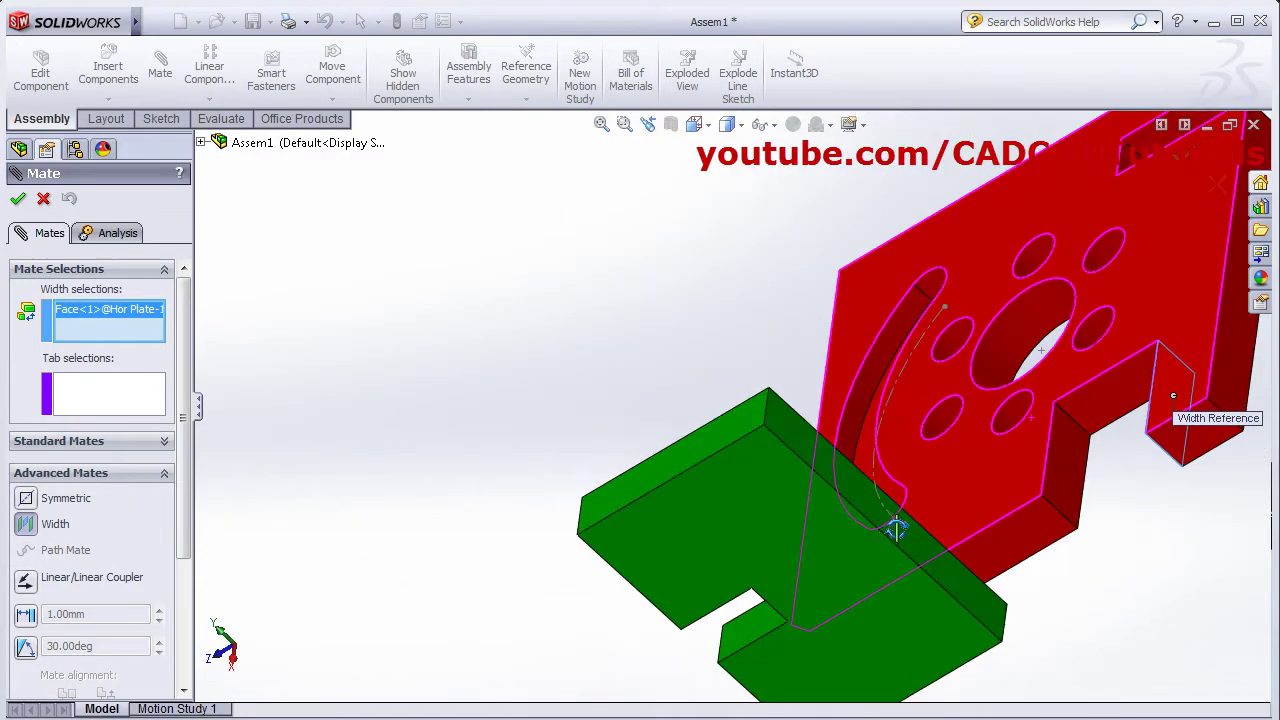
left_click(1070, 465)
middle_click_drag(1070, 465, 817, 449)
Select both green plate faces as the tab and accept Width1.
left_click(102, 390)
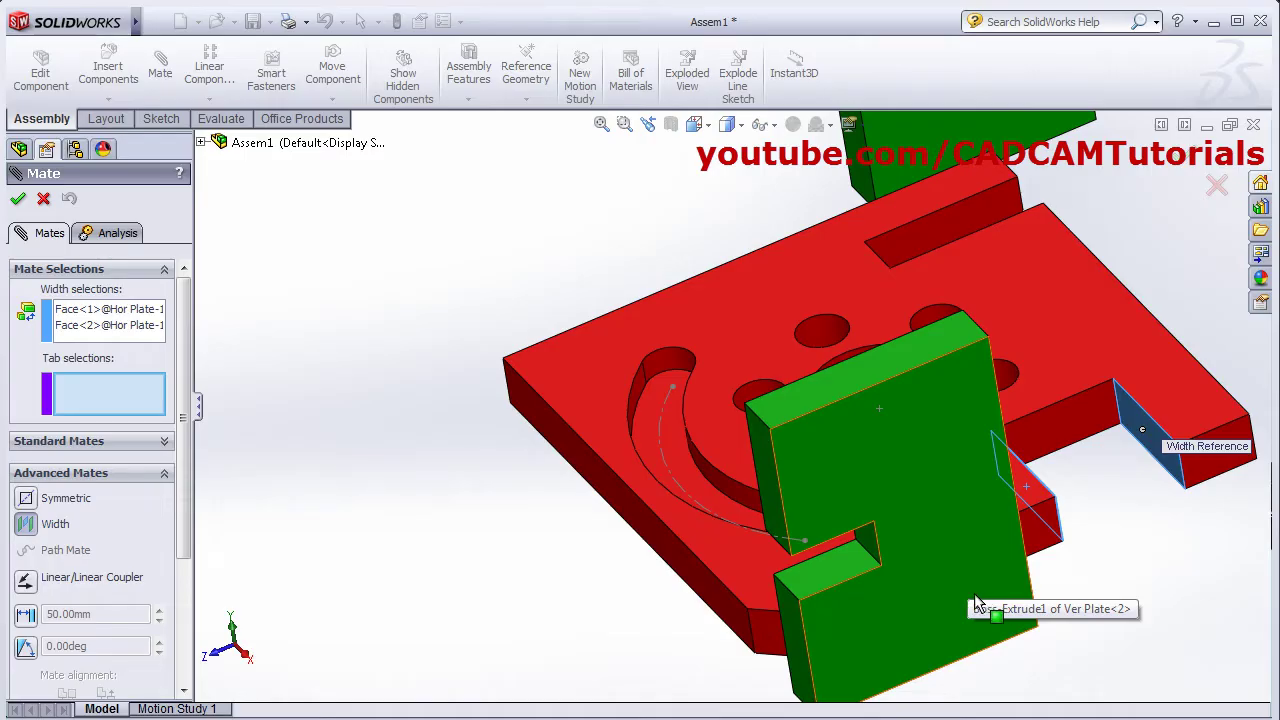
left_click(942, 511)
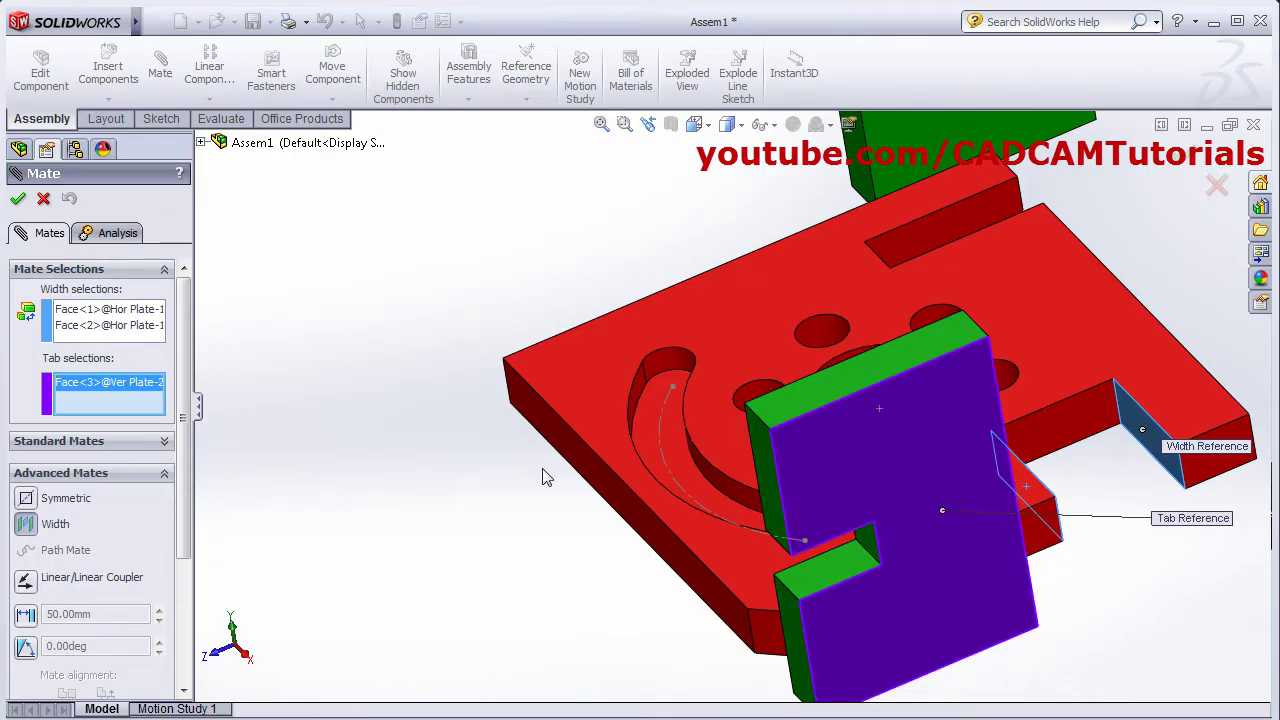
middle_click_drag(543, 474, 662, 497)
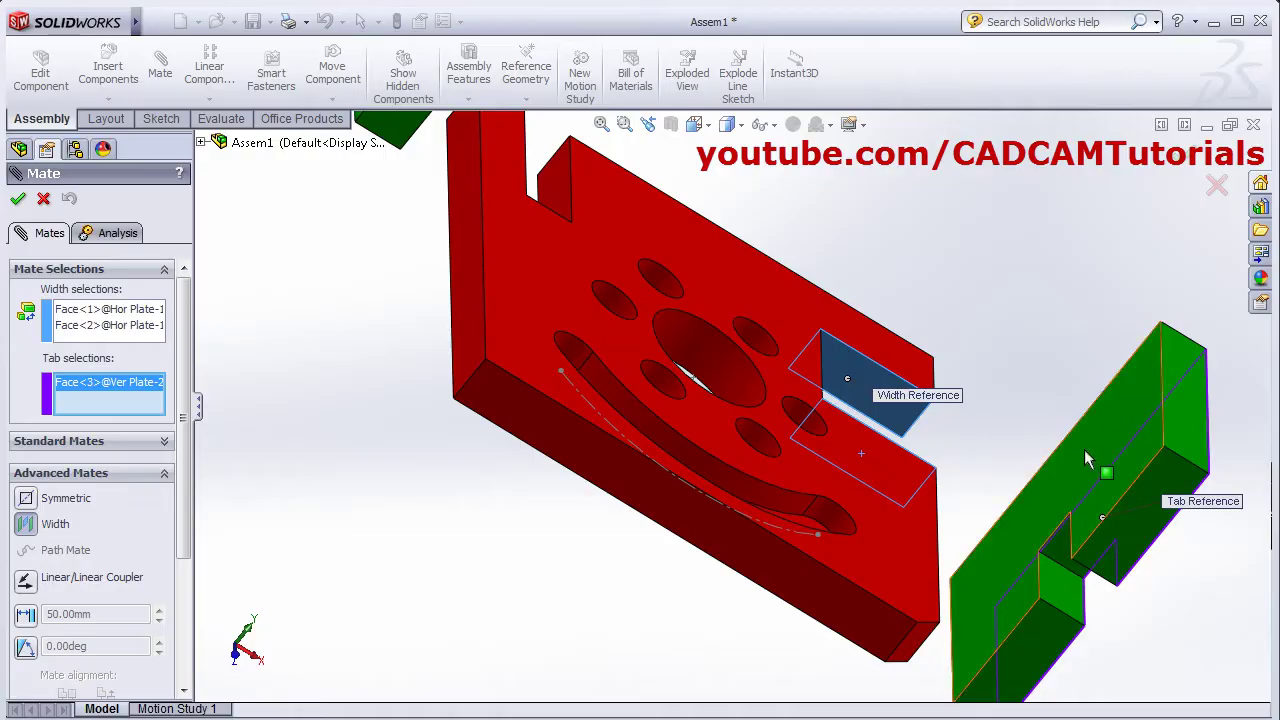
left_click(1089, 456)
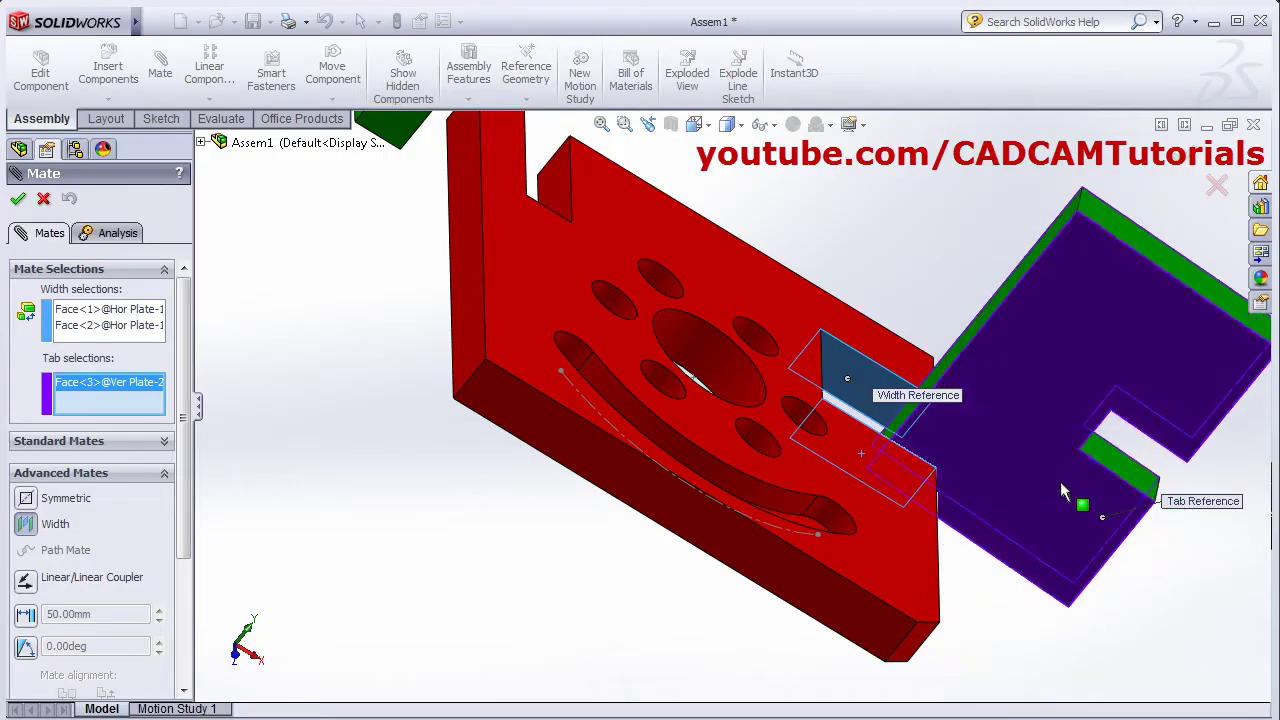
middle_click_drag(790, 480, 843, 658)
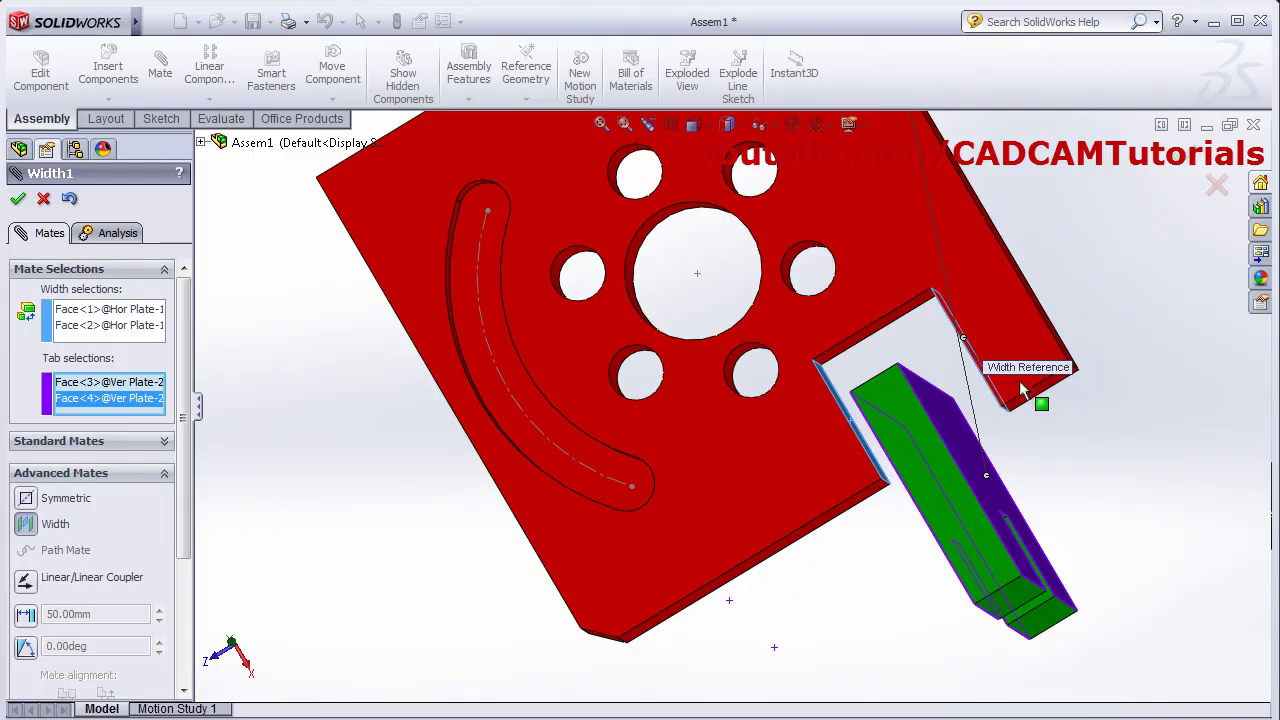
middle_click_drag(1043, 403, 829, 429)
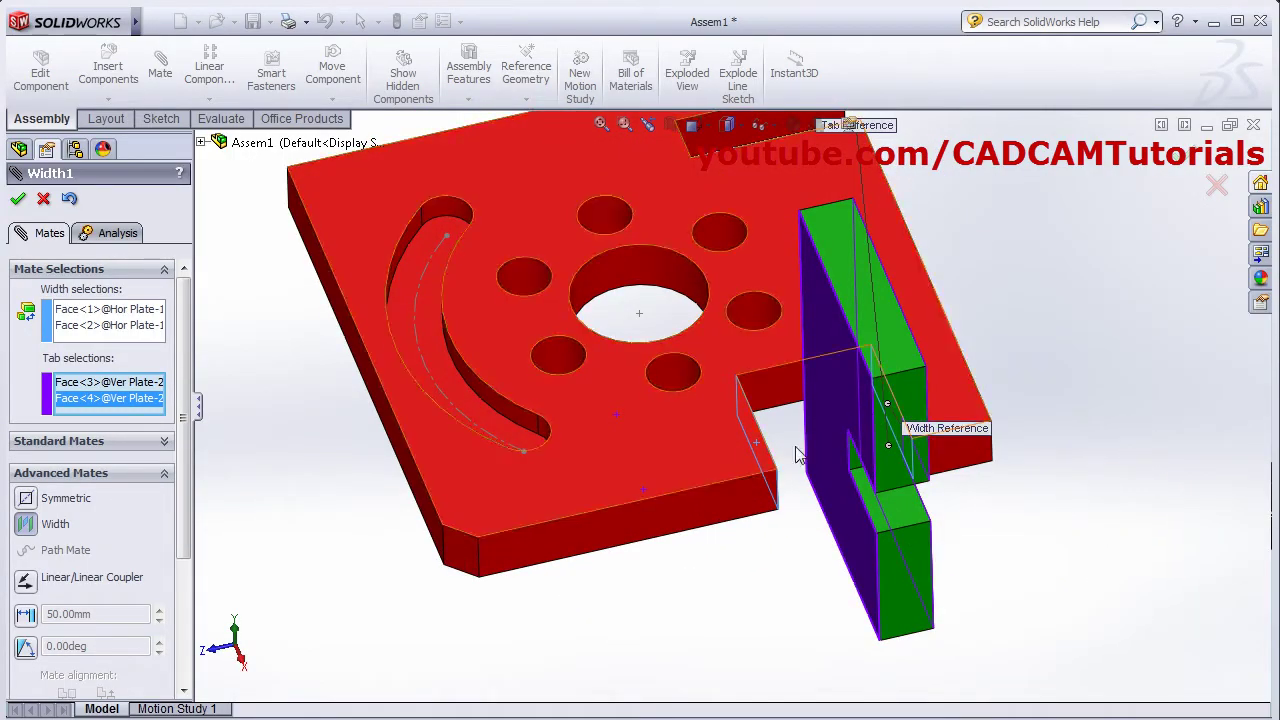
middle_click_drag(795, 515, 777, 491)
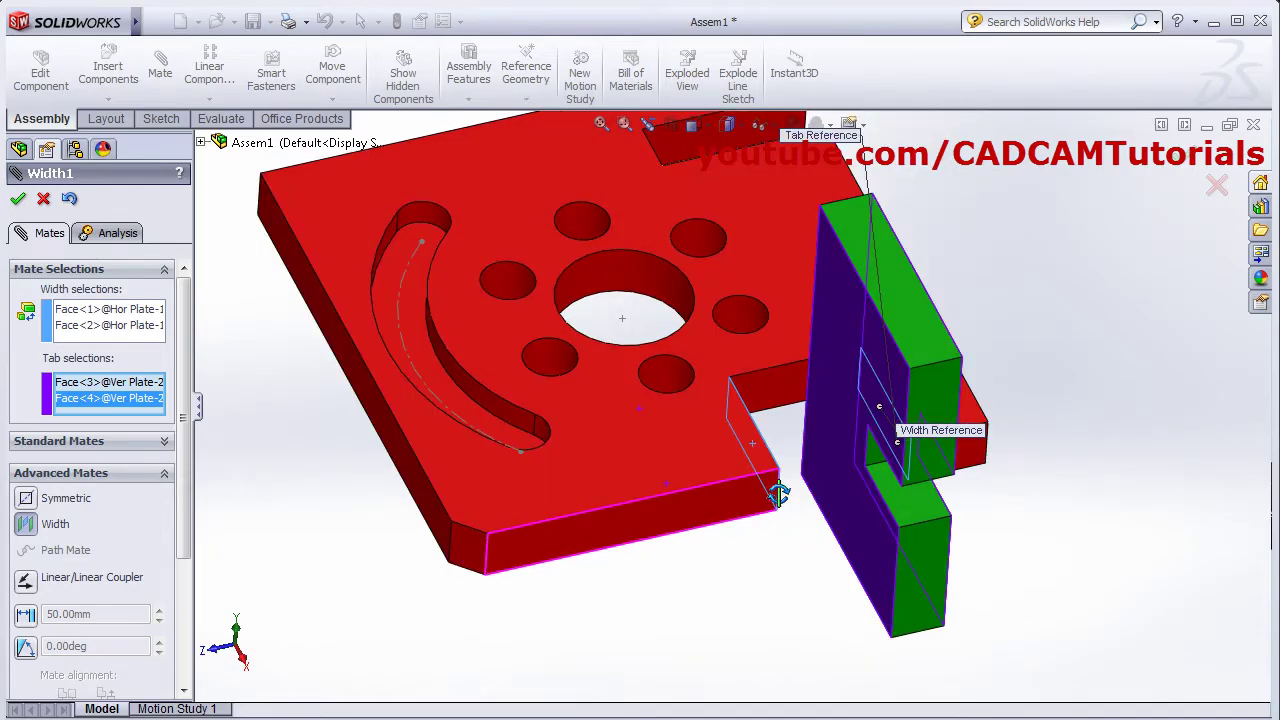
key("Return")
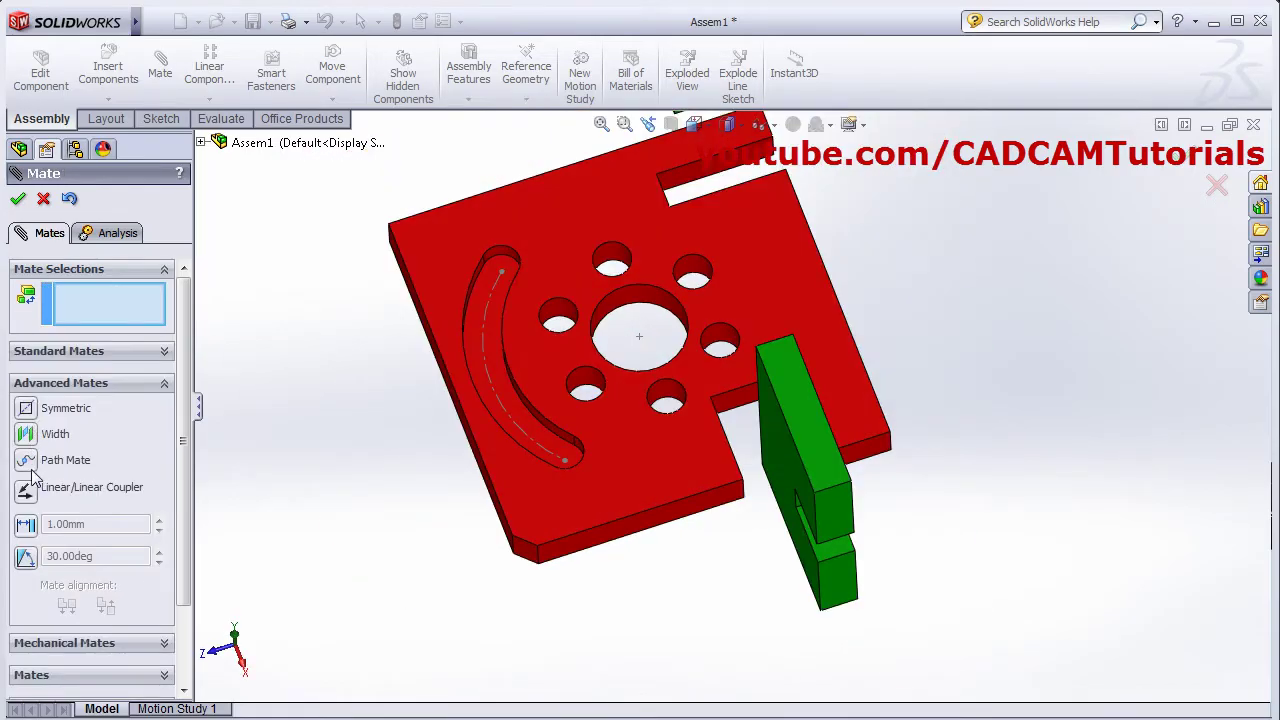
key("ctrl+7")
left_click(19, 199)
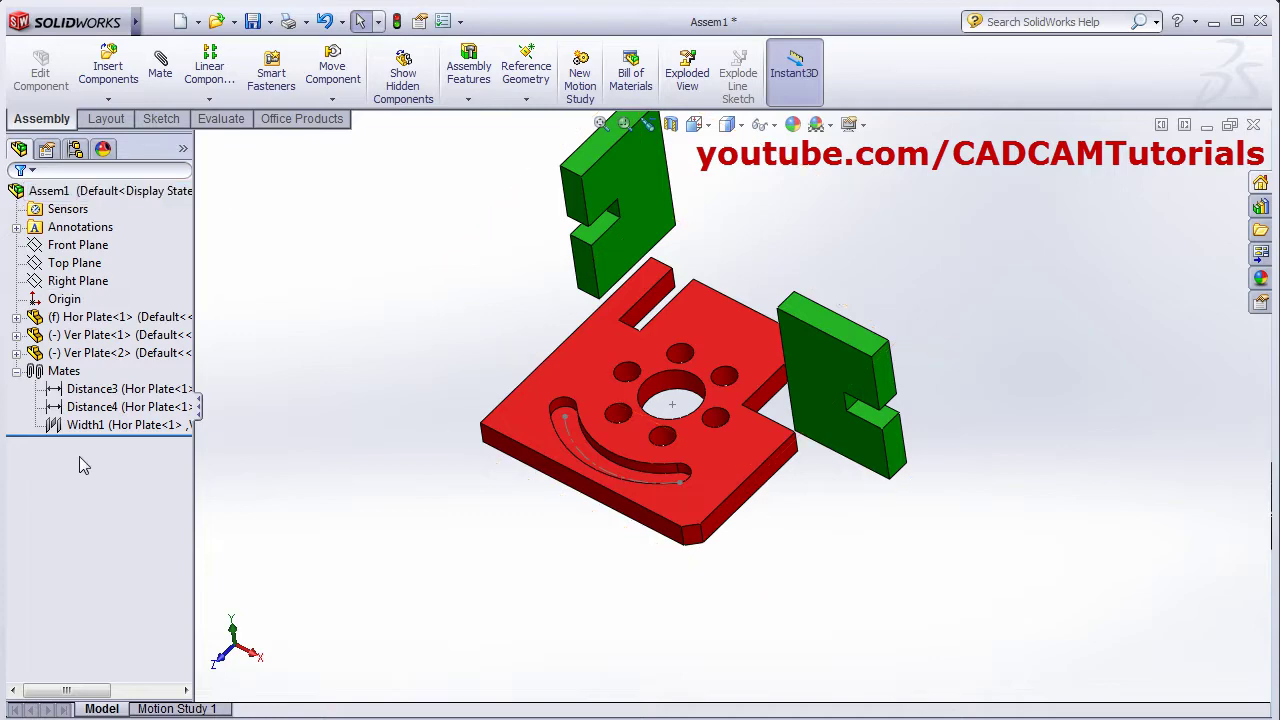
Insert the Pin part and drop Pin<1> beside the red base plate.
left_click(108, 70)
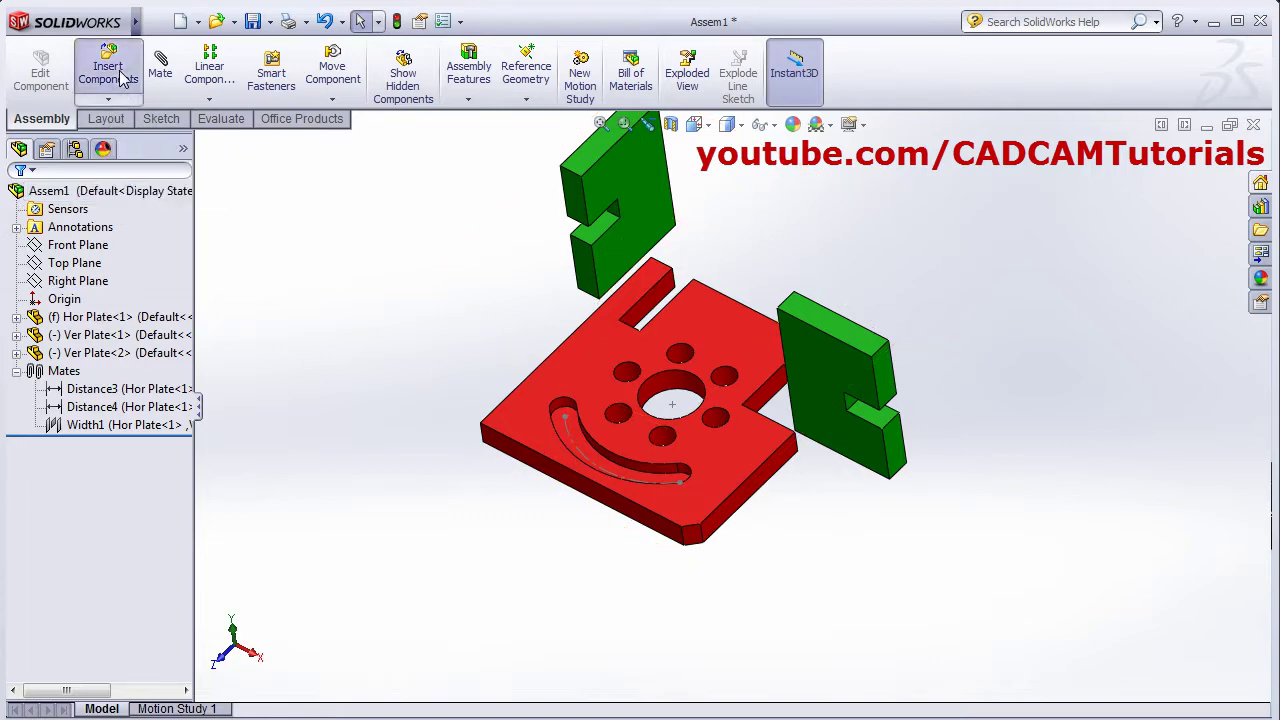
left_click(97, 537)
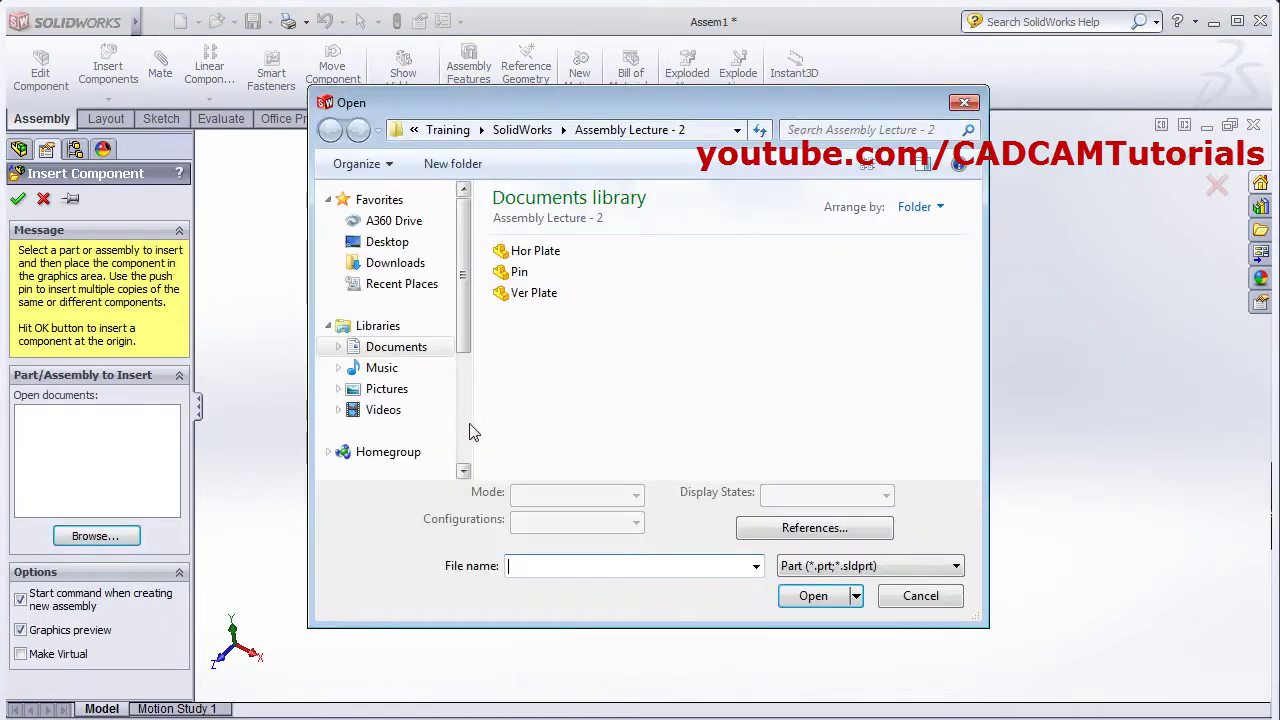
left_click(519, 272)
left_click(820, 600)
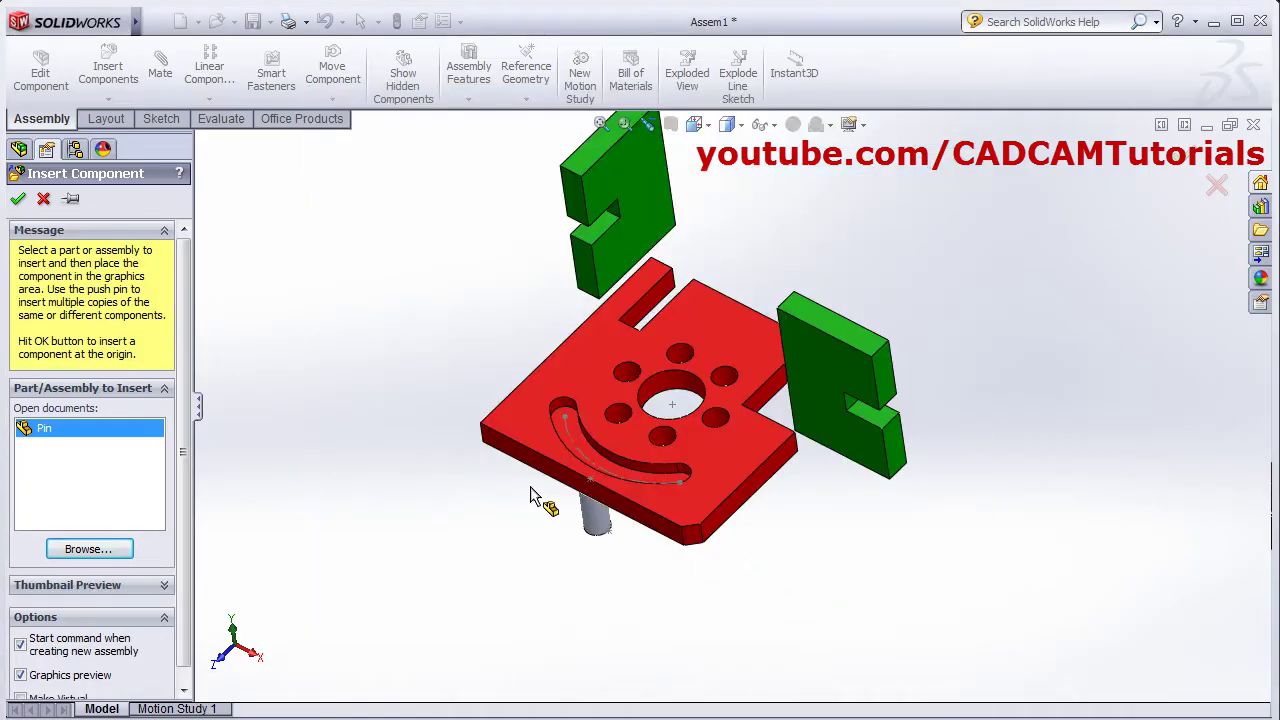
left_click(417, 387)
scroll(597, 441, "down", 3)
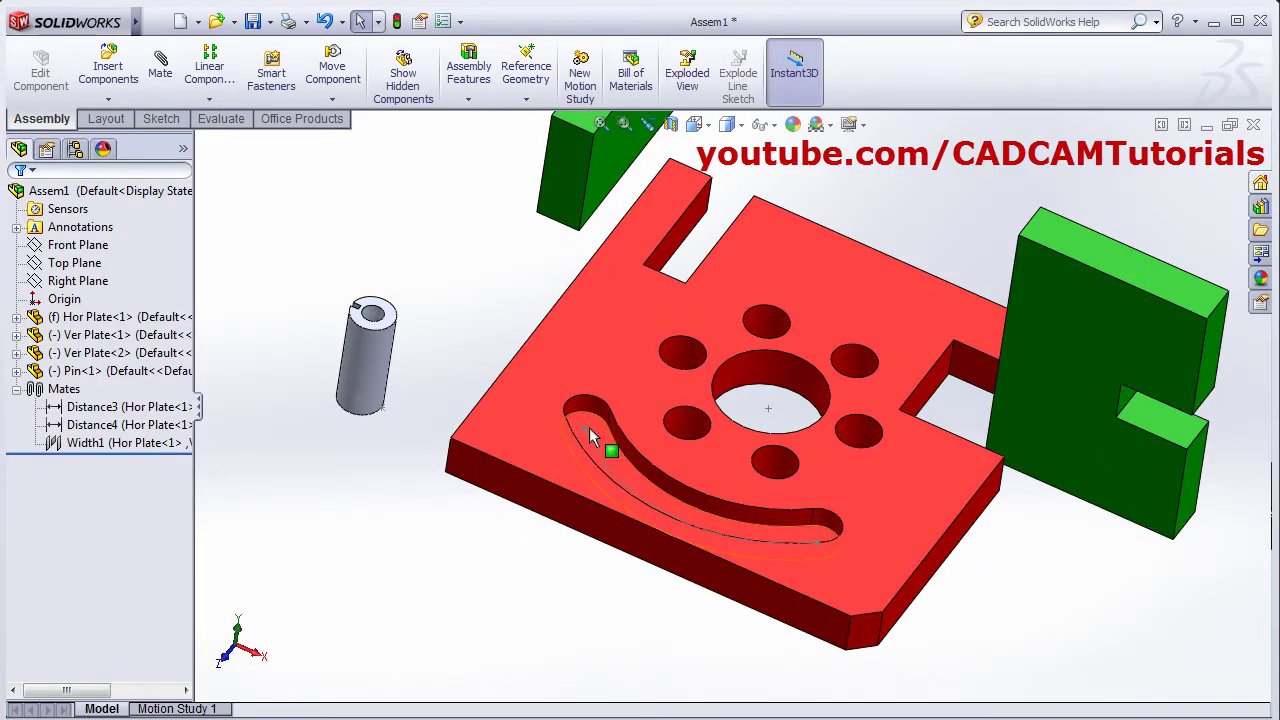
middle_click_drag(632, 484, 560, 420)
Start a Path Mate with the pin's bottom Point1 as the component vertex.
left_click(162, 72)
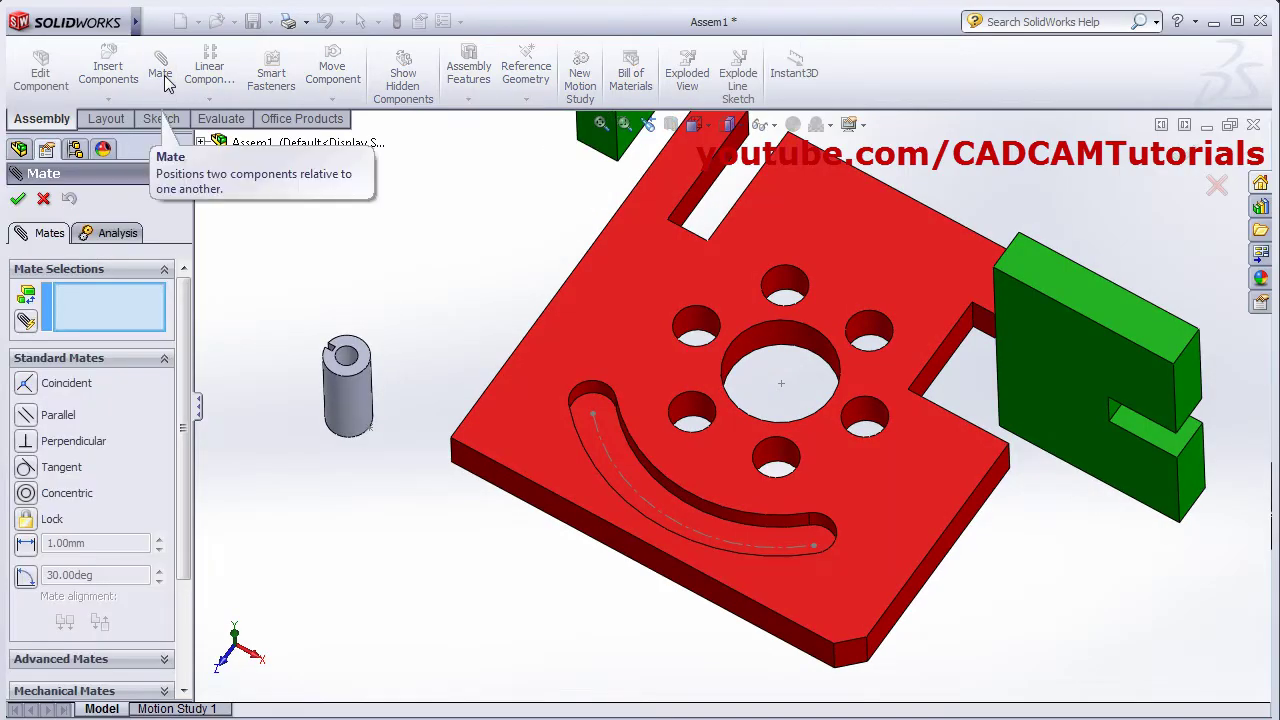
left_click(164, 660)
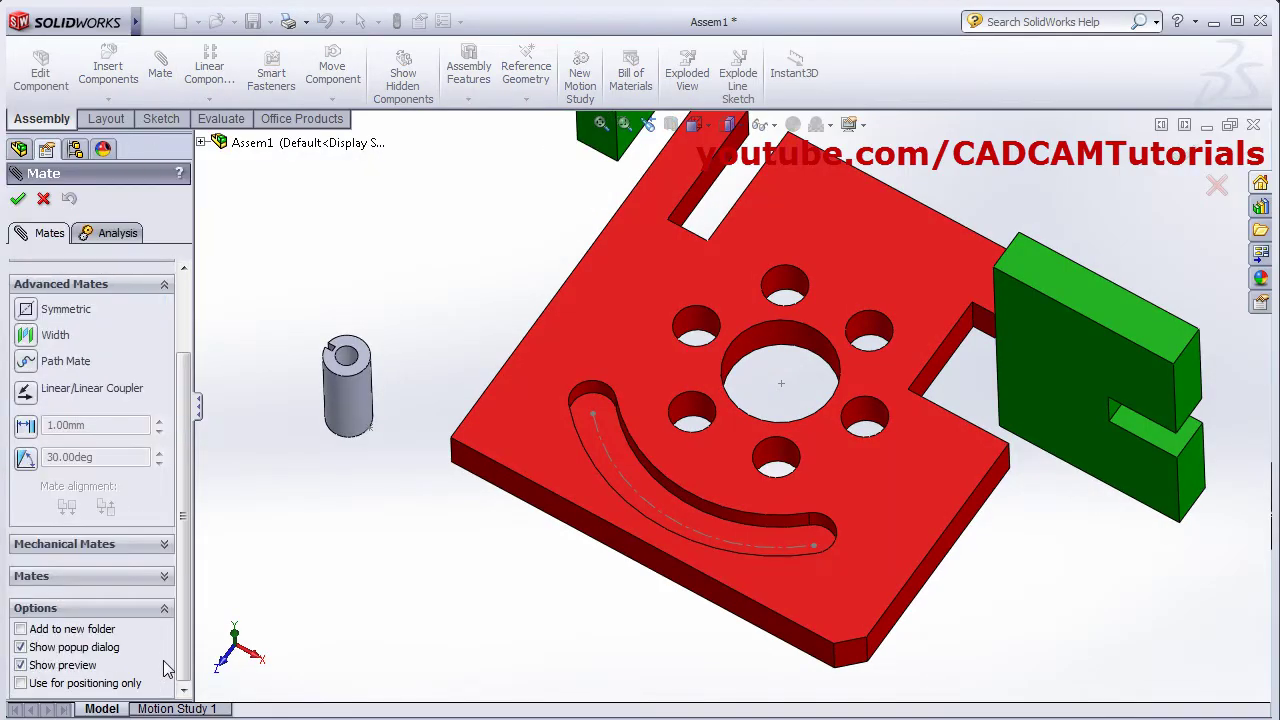
left_click(26, 362)
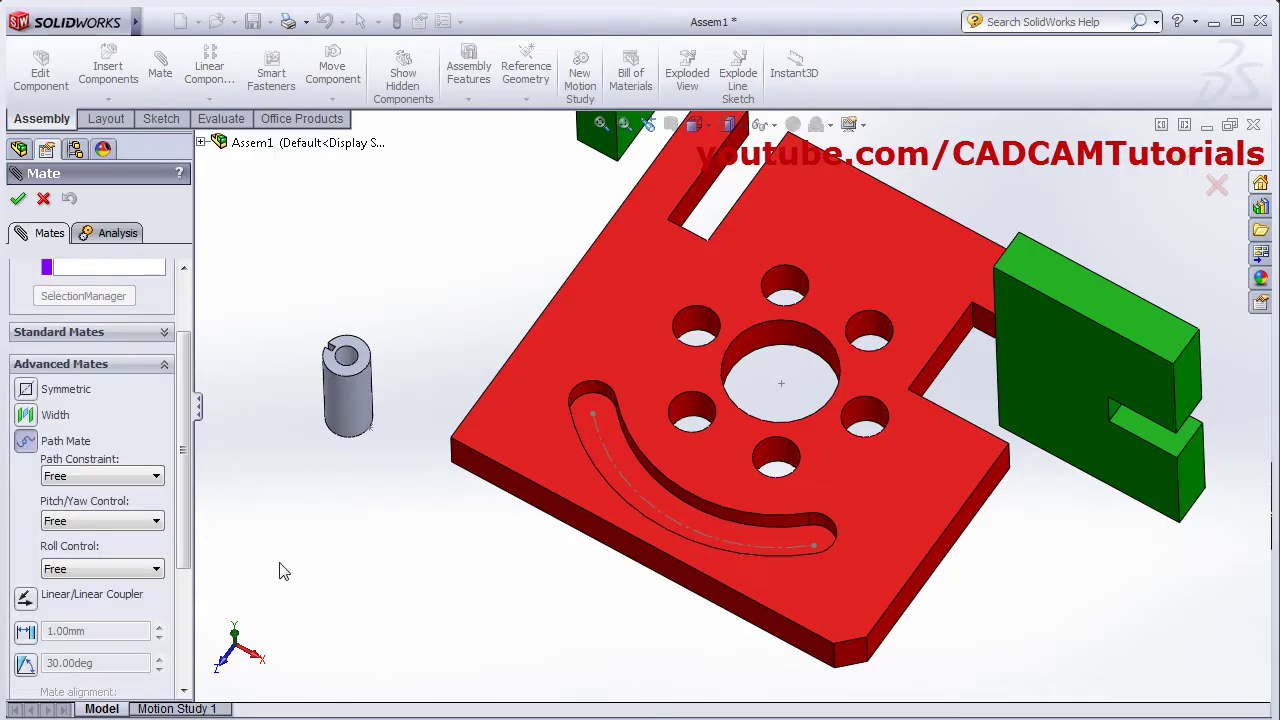
left_click_drag(185, 440, 188, 345)
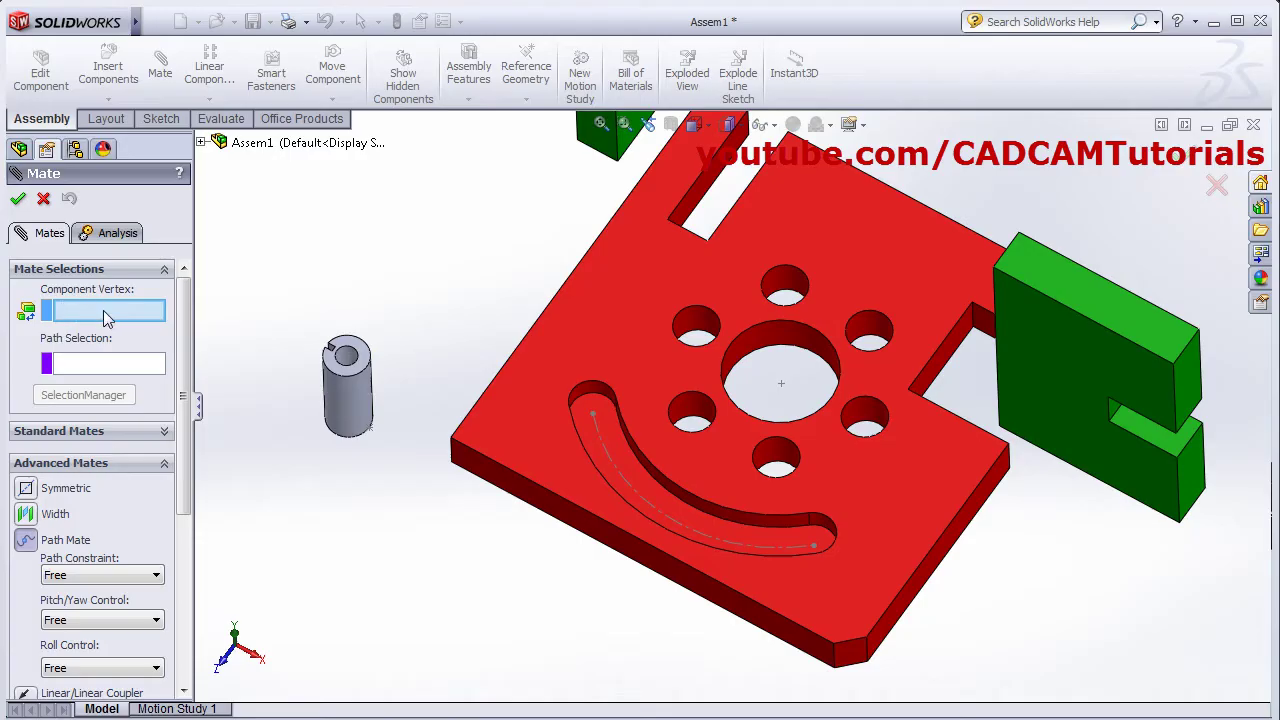
middle_click_drag(470, 482, 436, 390)
scroll(438, 390, "down", 2)
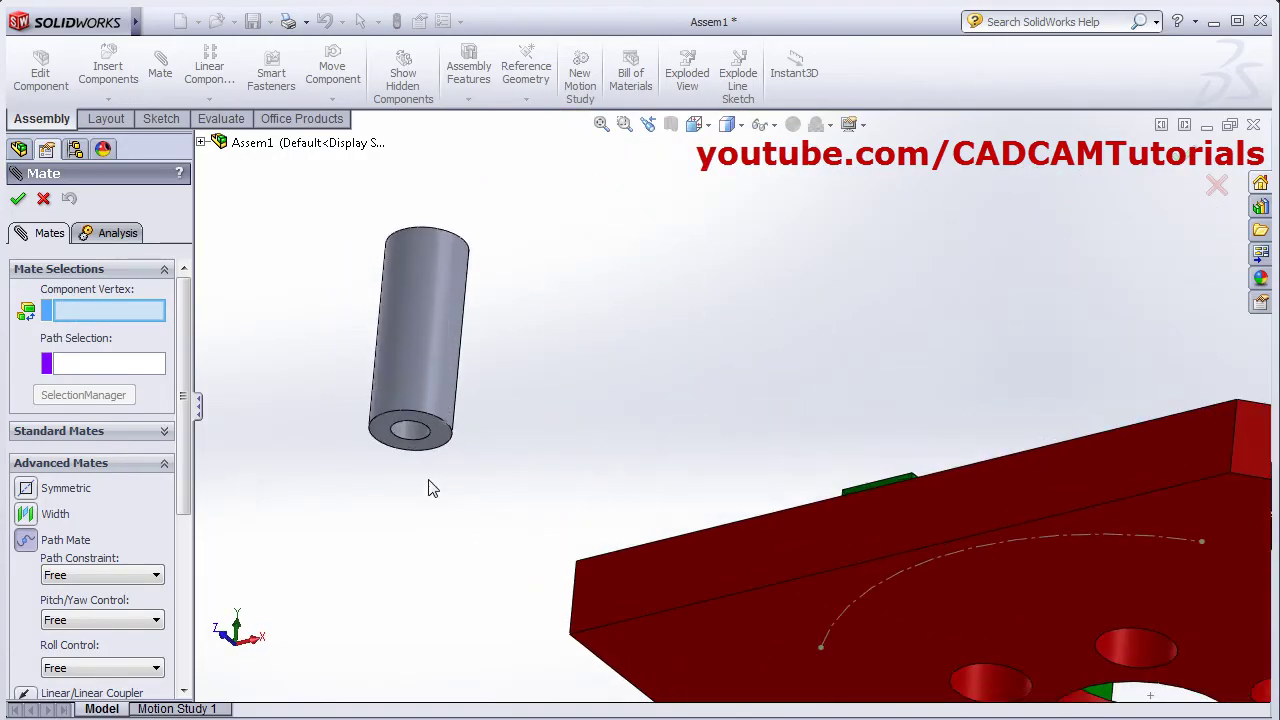
left_click(410, 431)
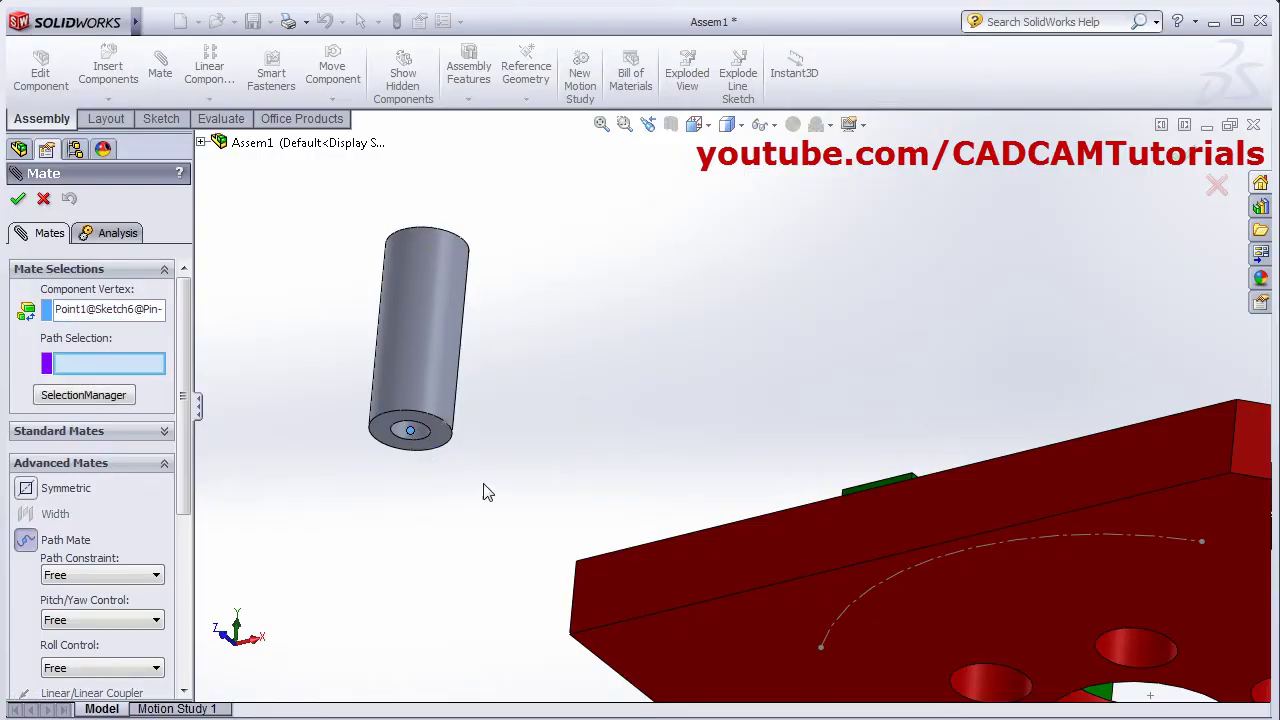
Use the slot's Arc1 as the path, accept PathMate1, and test-slide the pin.
key("ctrl+7")
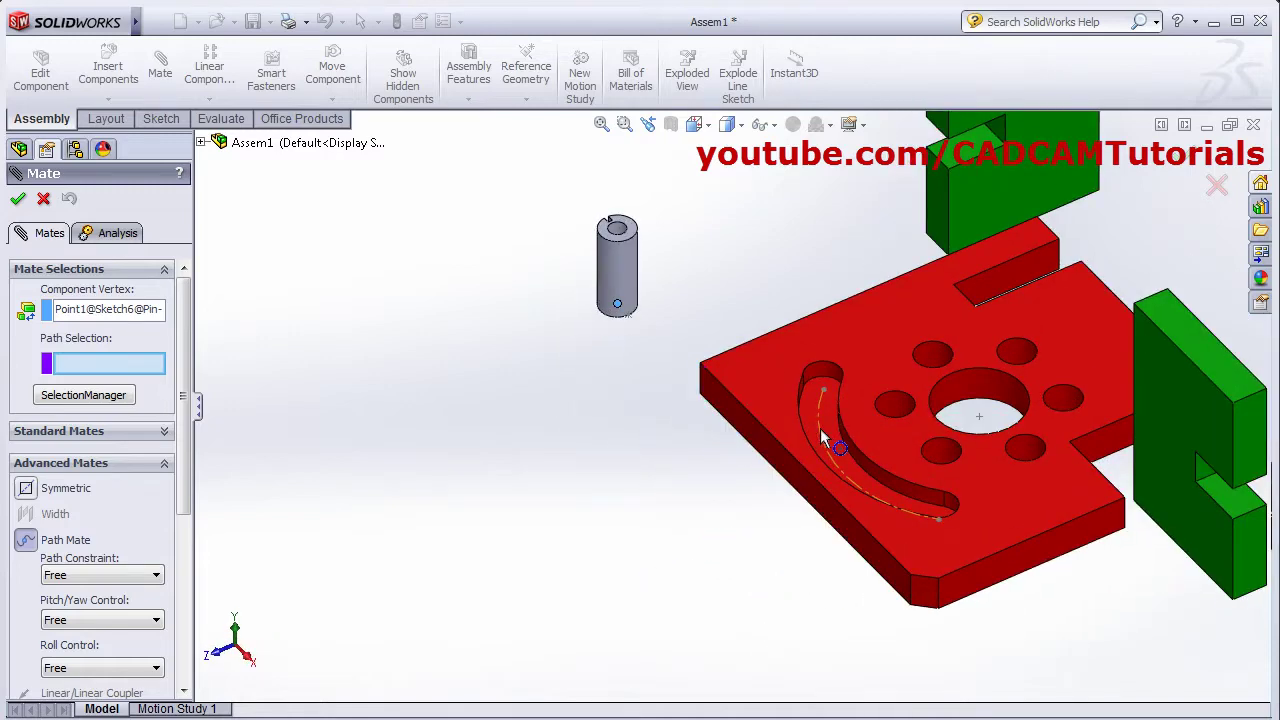
left_click(820, 428)
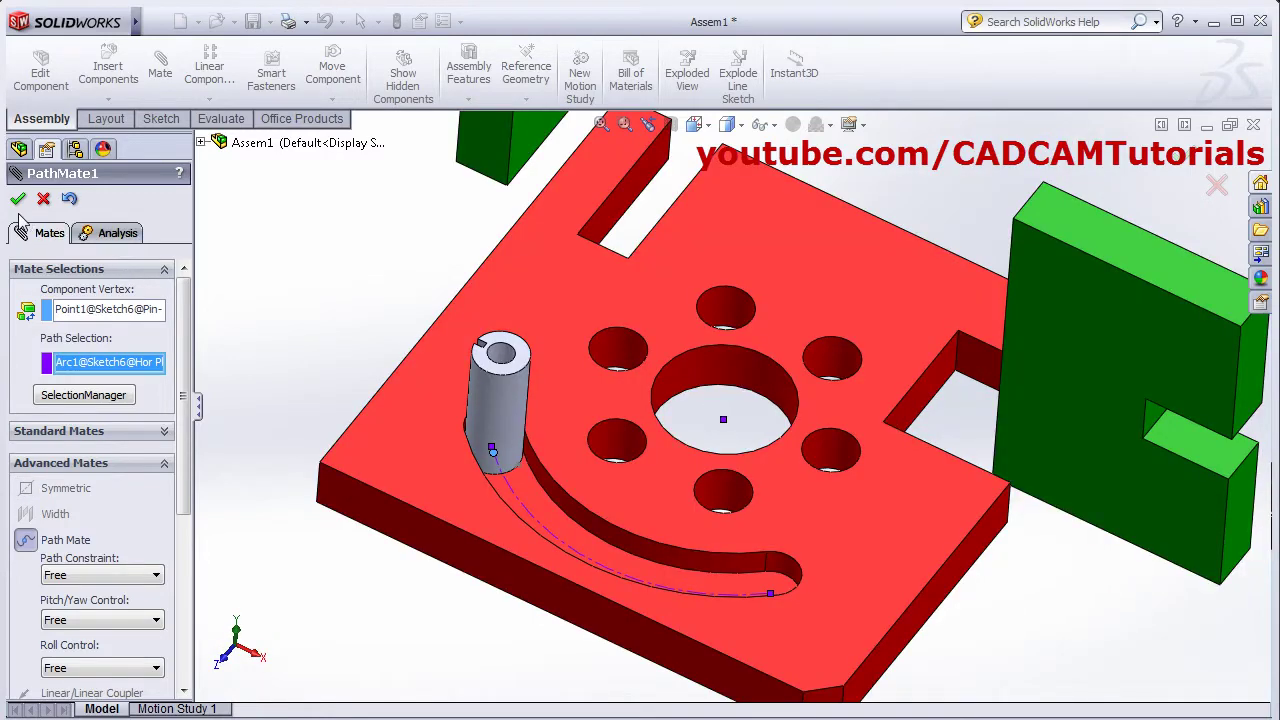
left_click(19, 199)
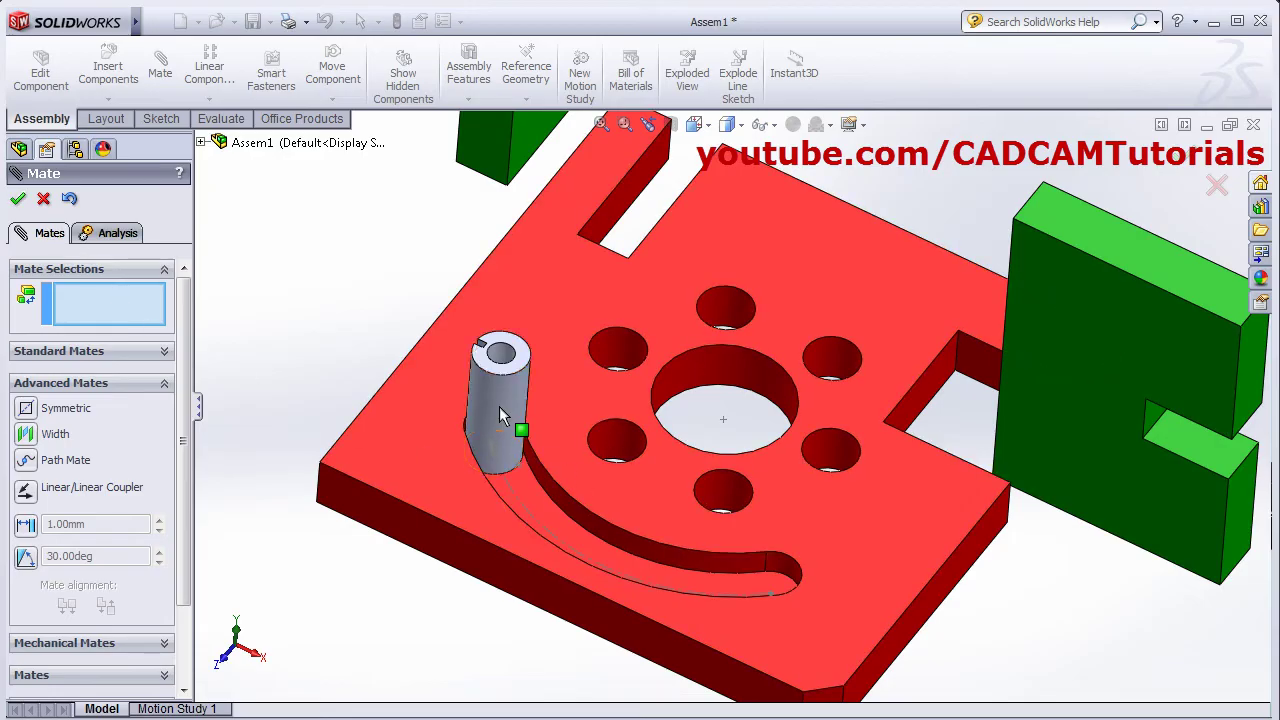
left_click_drag(499, 406, 553, 478)
left_click_drag(611, 520, 505, 412)
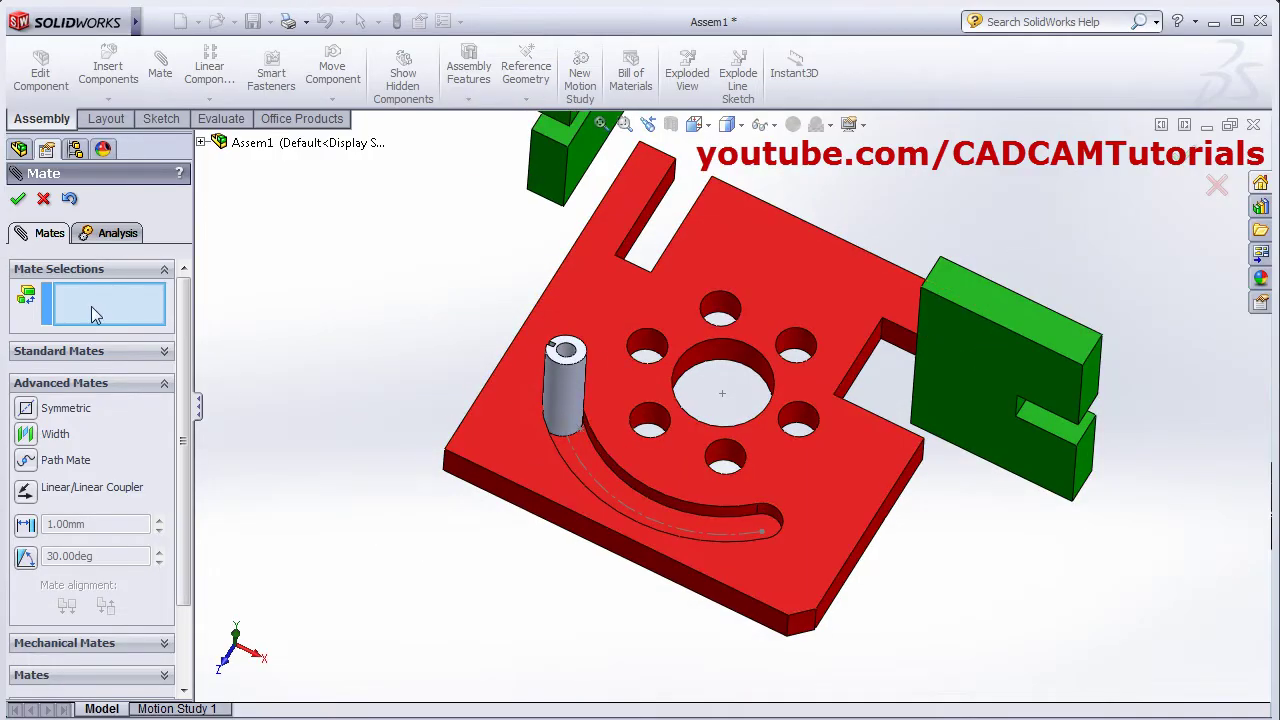
left_click(19, 199)
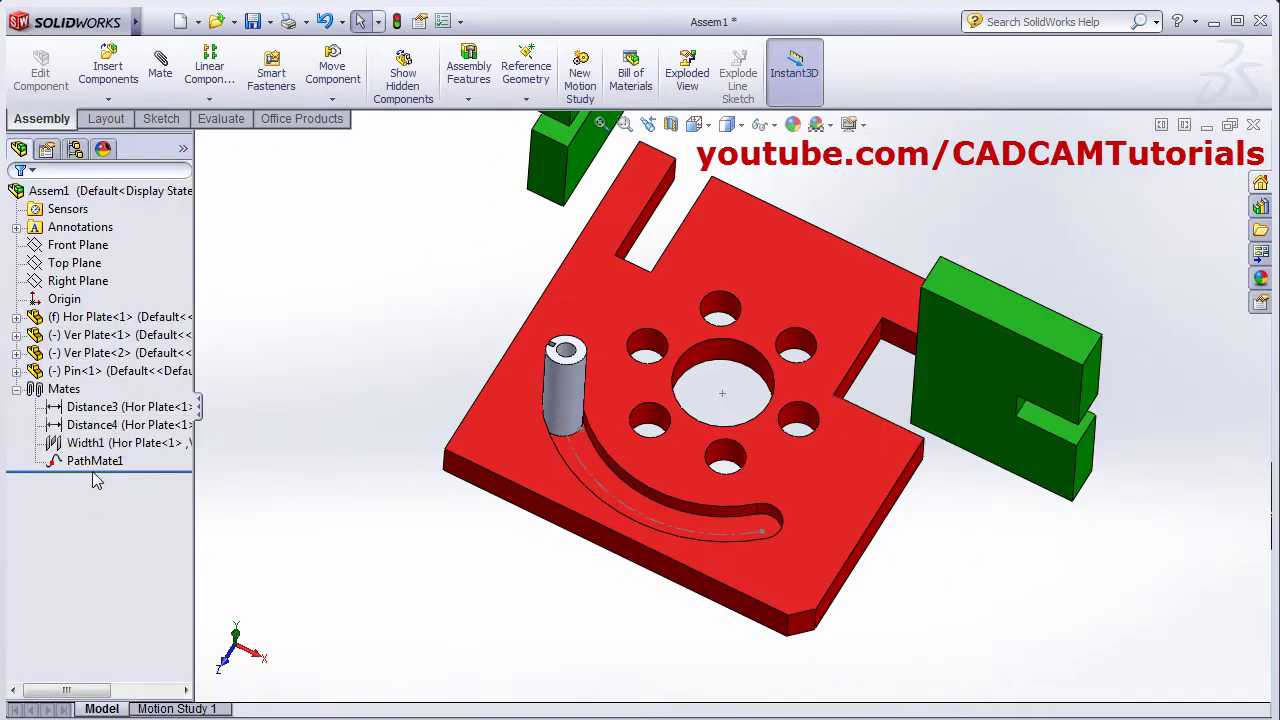
Set PathMate1's Roll Control to Up Vector using the base plate's front edge.
left_click(94, 460)
left_click(92, 420)
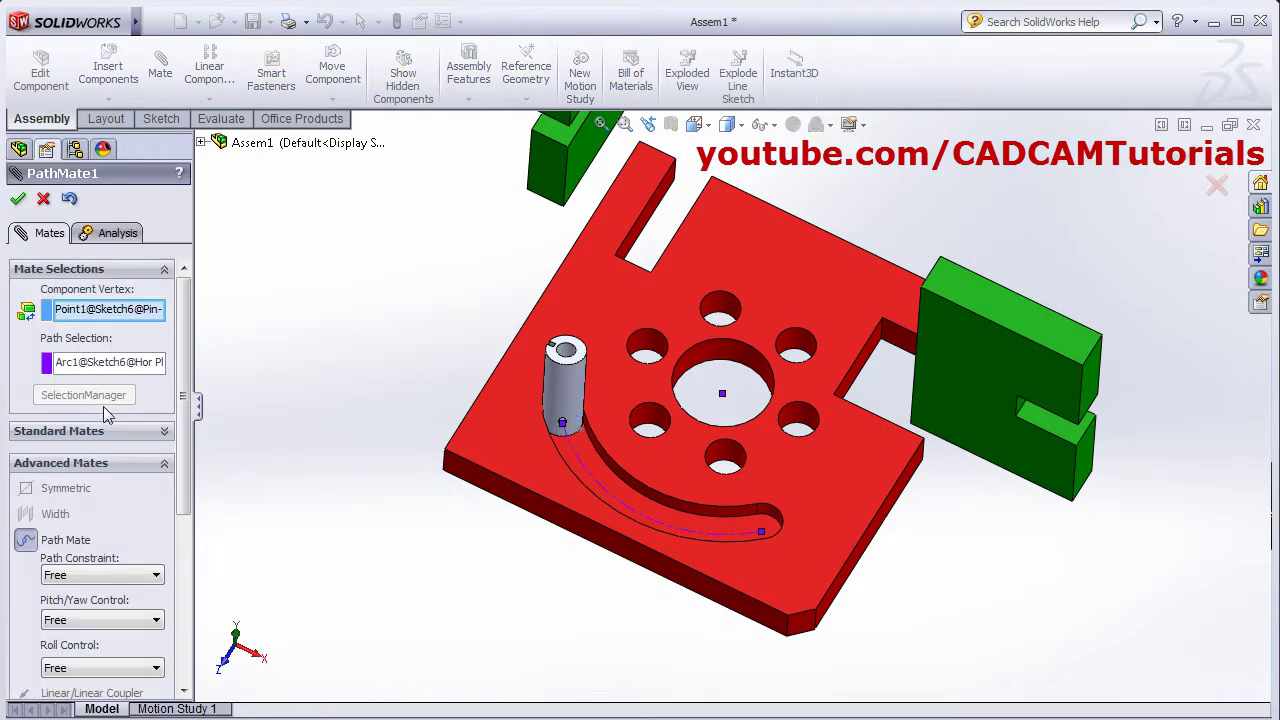
scroll(194, 500, "down", 5)
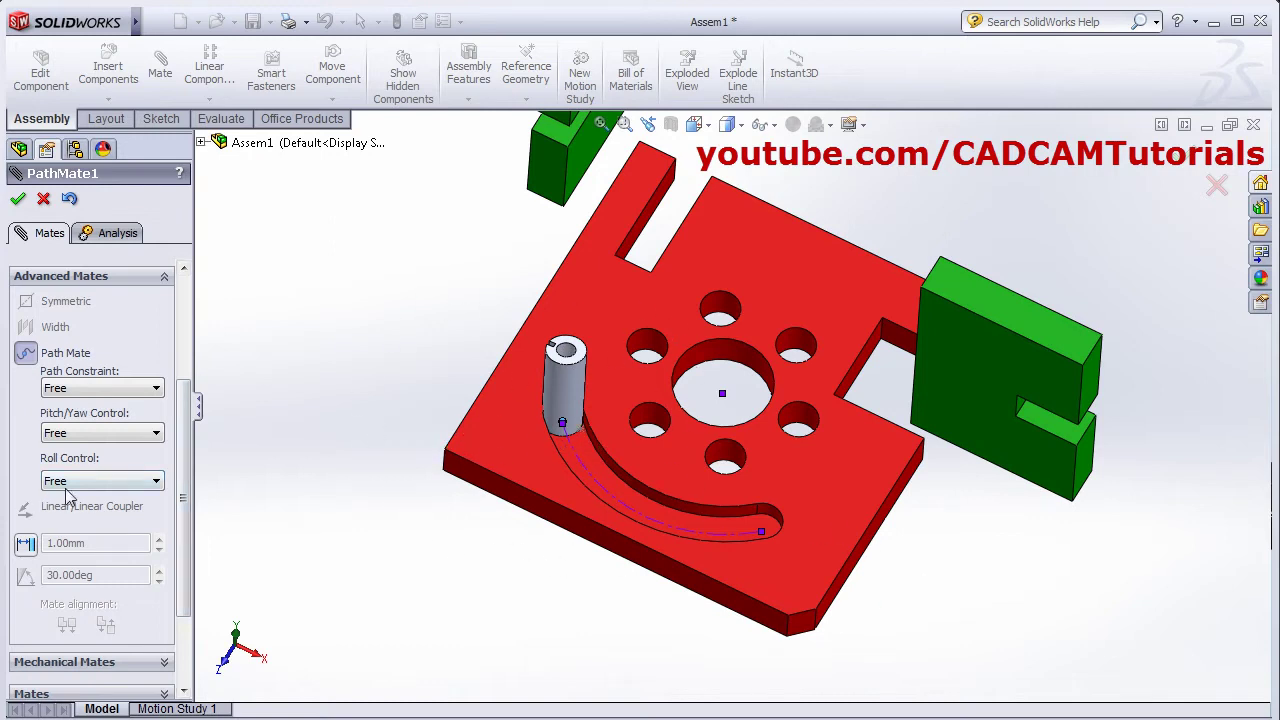
left_click(112, 484)
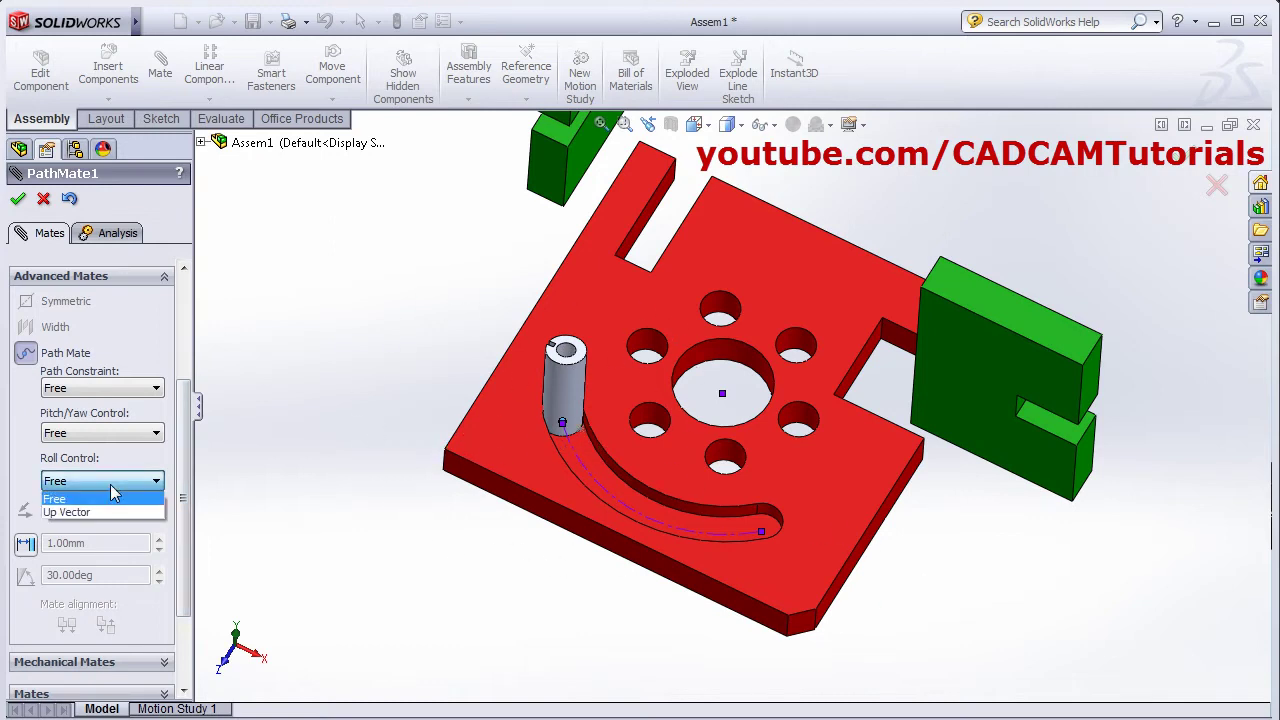
left_click(66, 512)
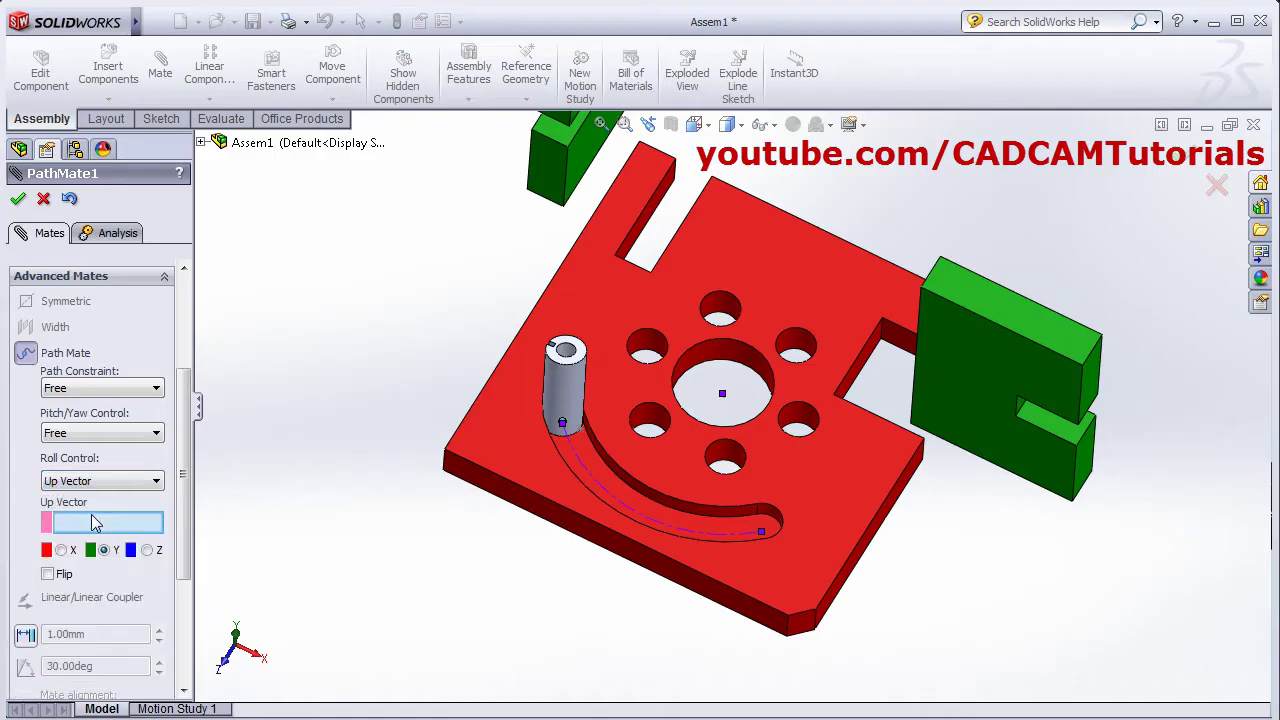
middle_click_drag(575, 542, 447, 563)
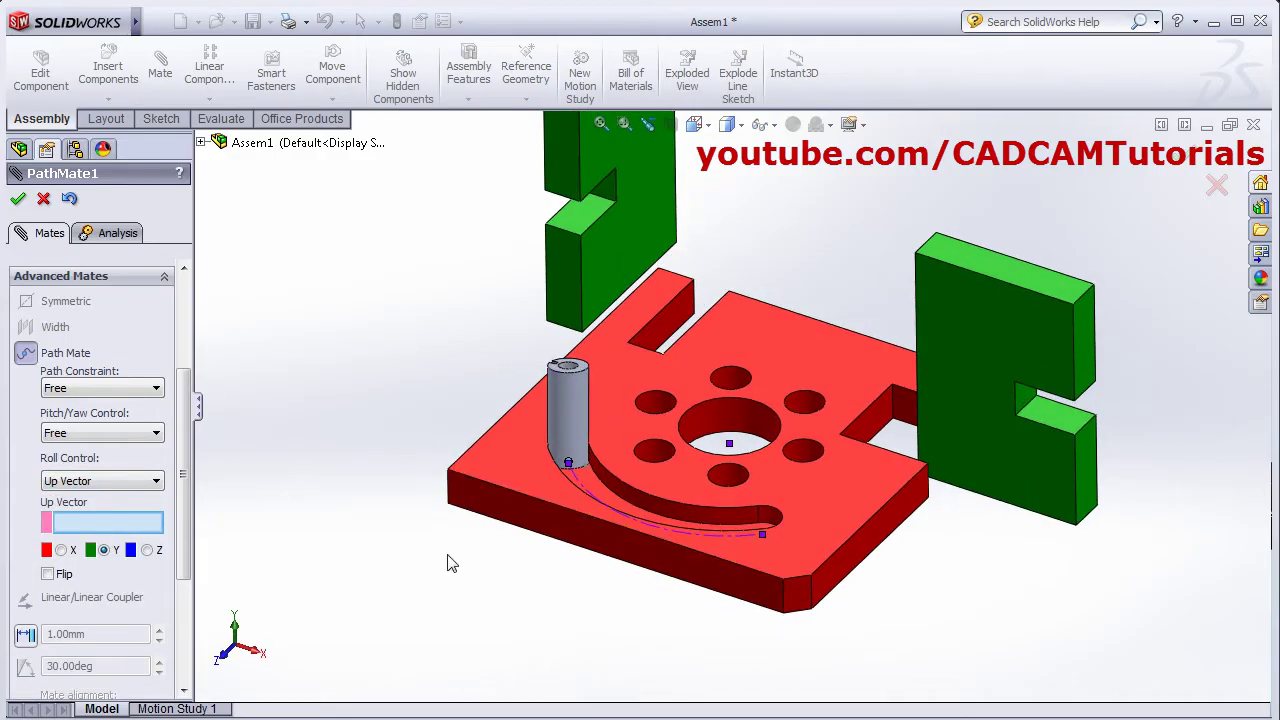
left_click(450, 497)
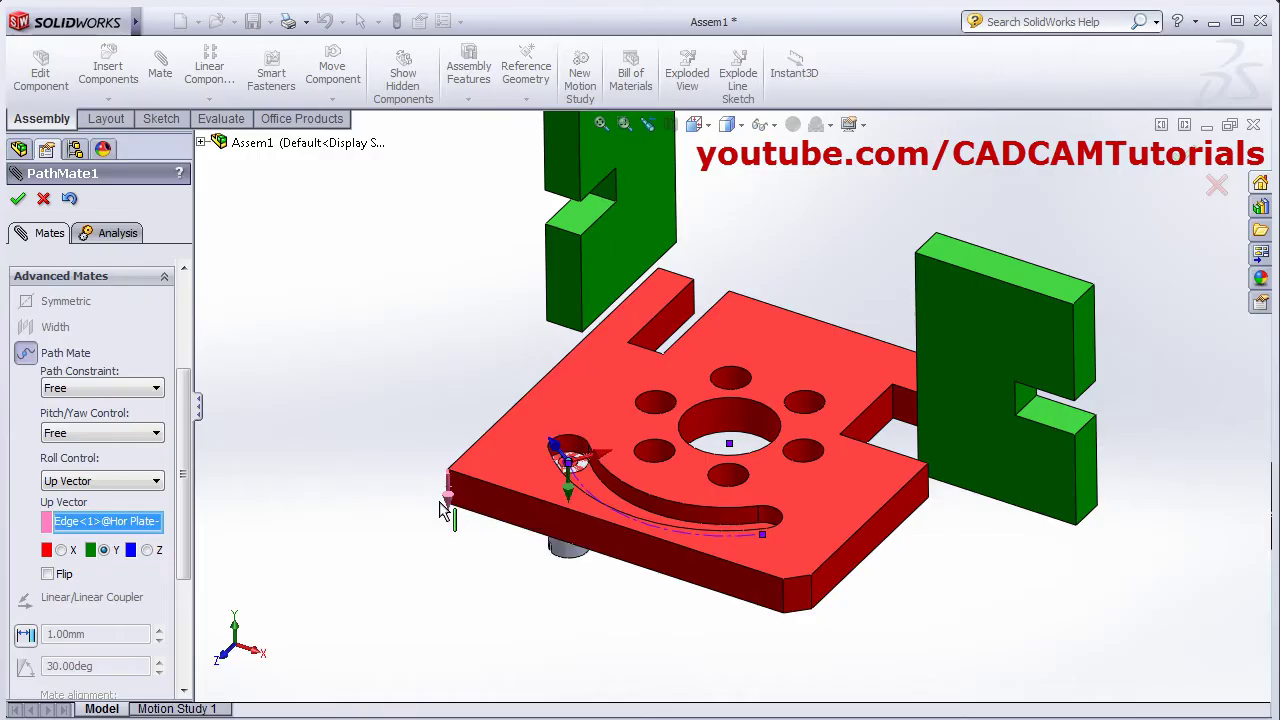
middle_click_drag(470, 592, 555, 553)
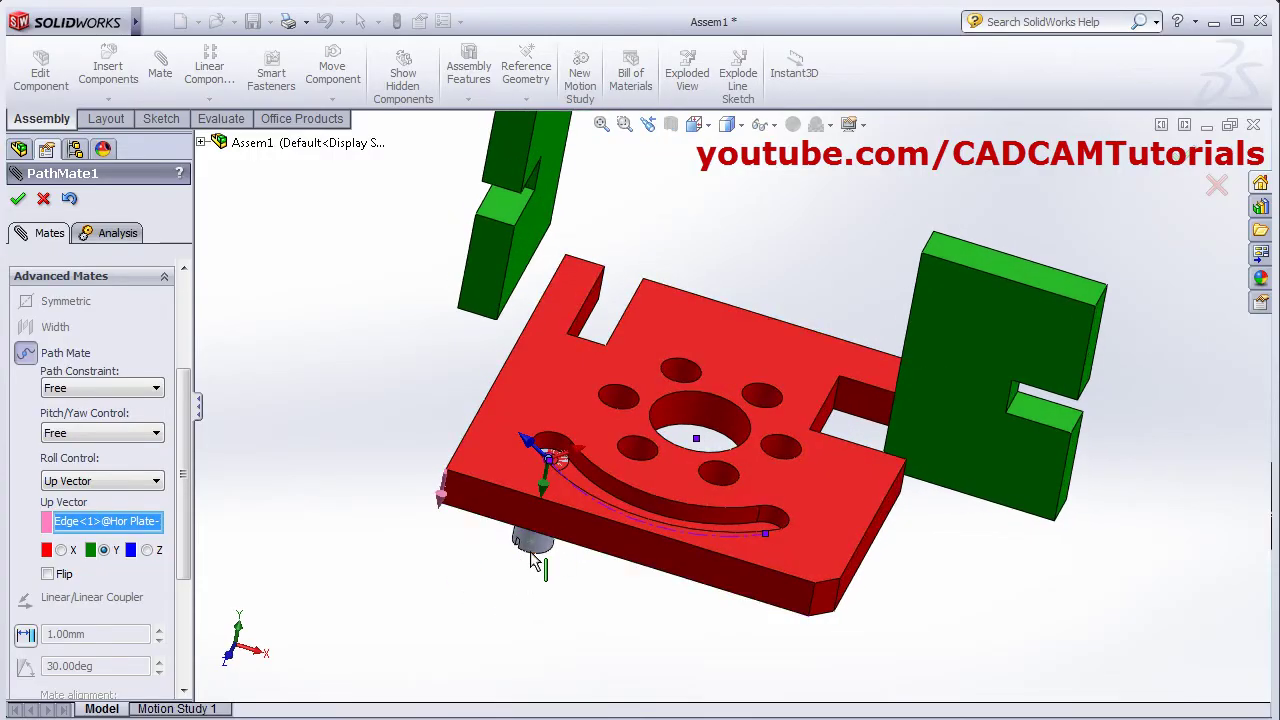
Flip the up vector so the pin stands upright, test it, and confirm.
left_click(53, 578)
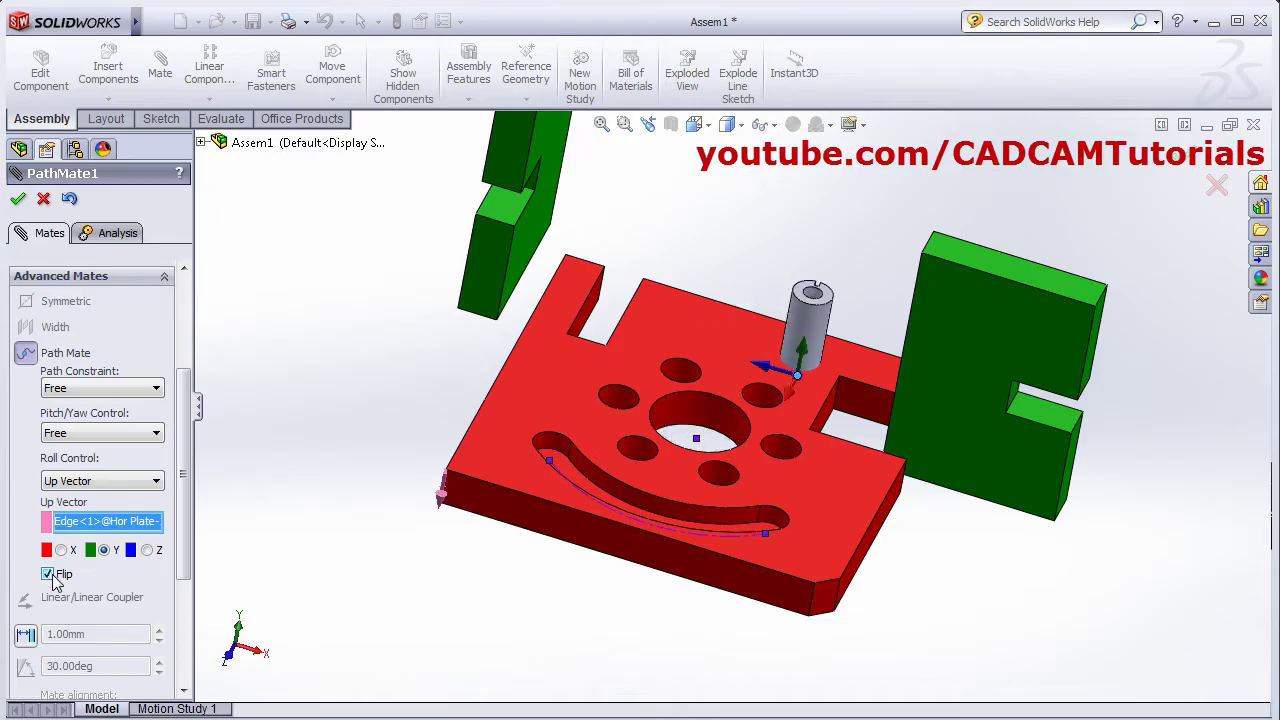
middle_click_drag(677, 434, 700, 420)
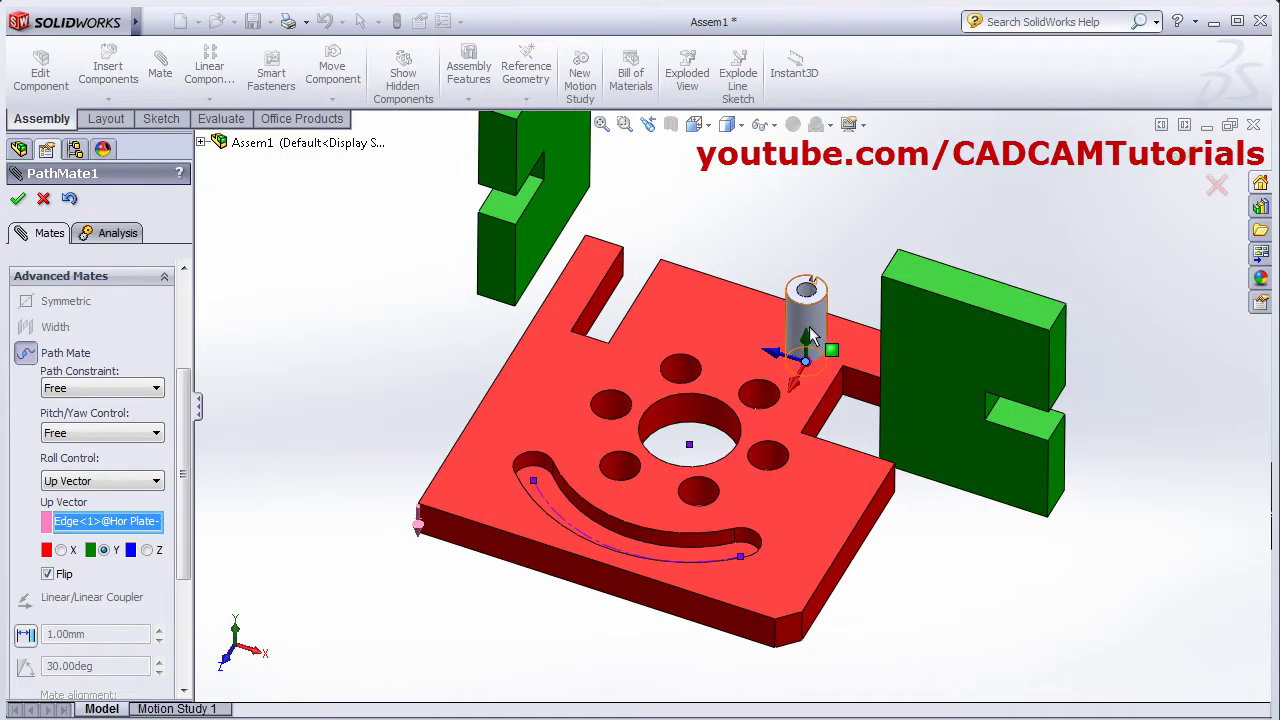
left_click_drag(806, 310, 590, 510)
middle_click_drag(590, 510, 575, 540)
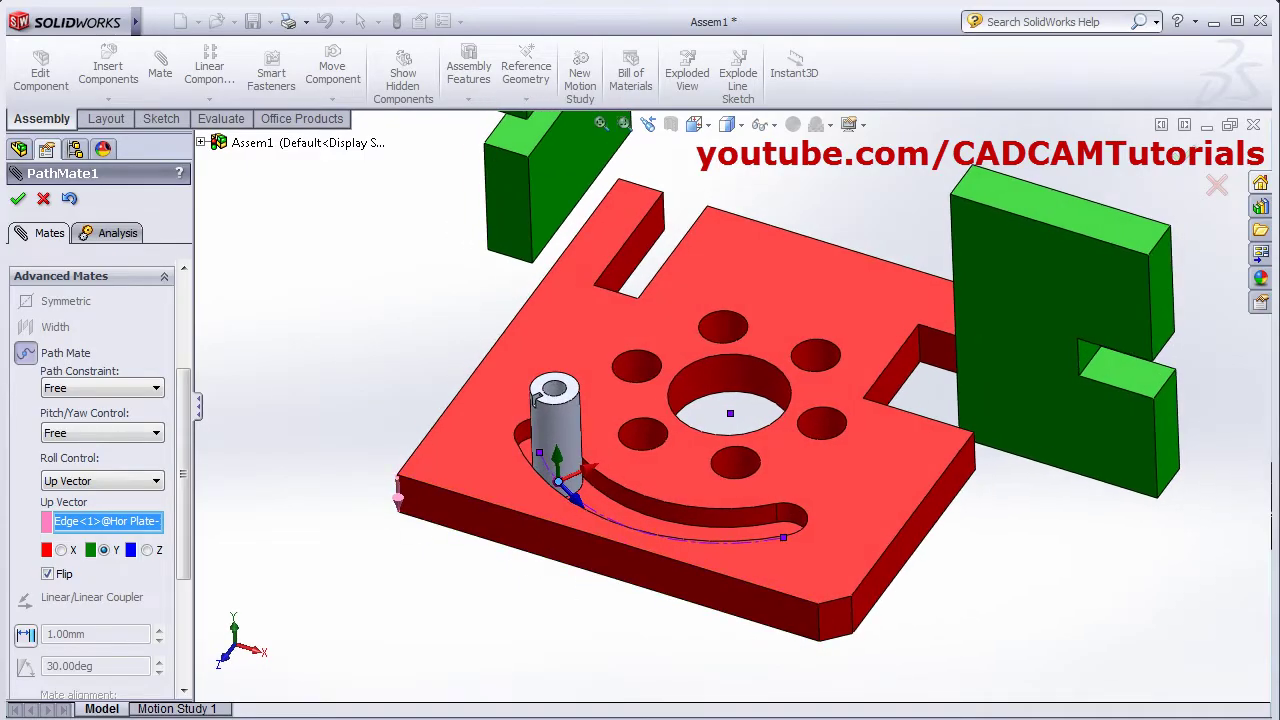
left_click(18, 199)
left_click(18, 199)
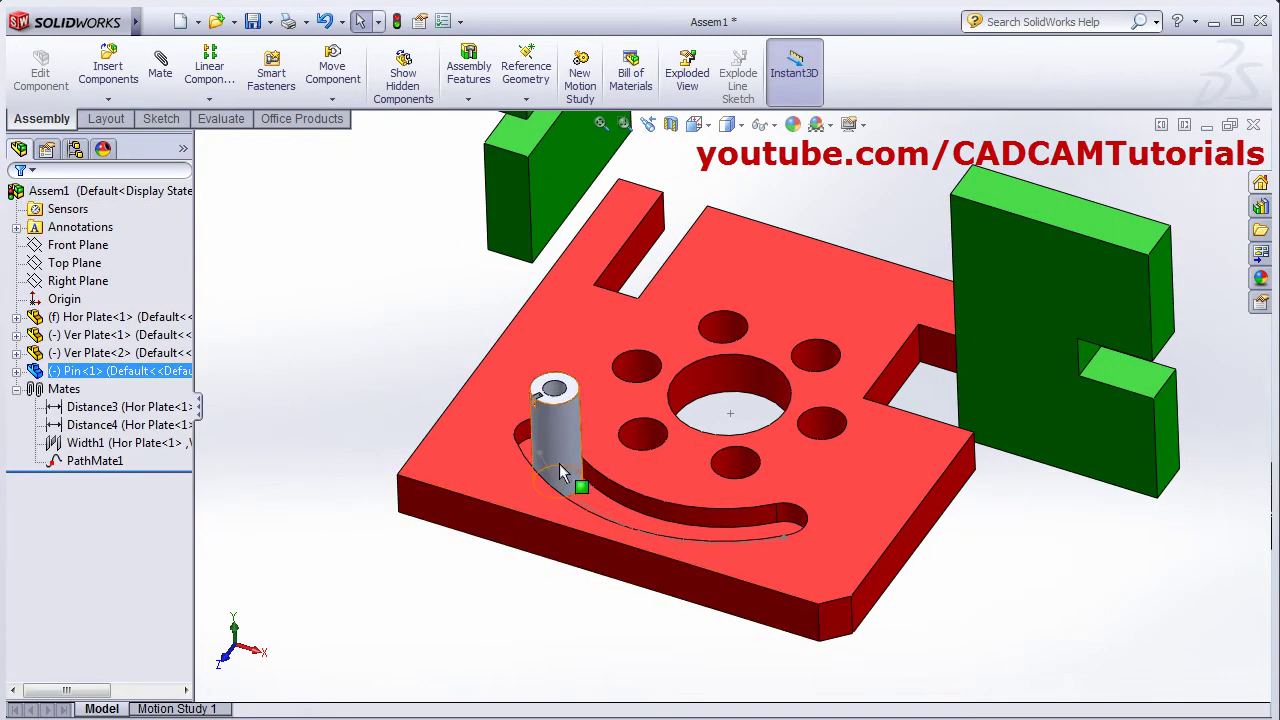
Set PathMate1's Pitch/Yaw Control to Follow Path on Z and test-slide the pin.
left_click_drag(560, 459, 643, 407)
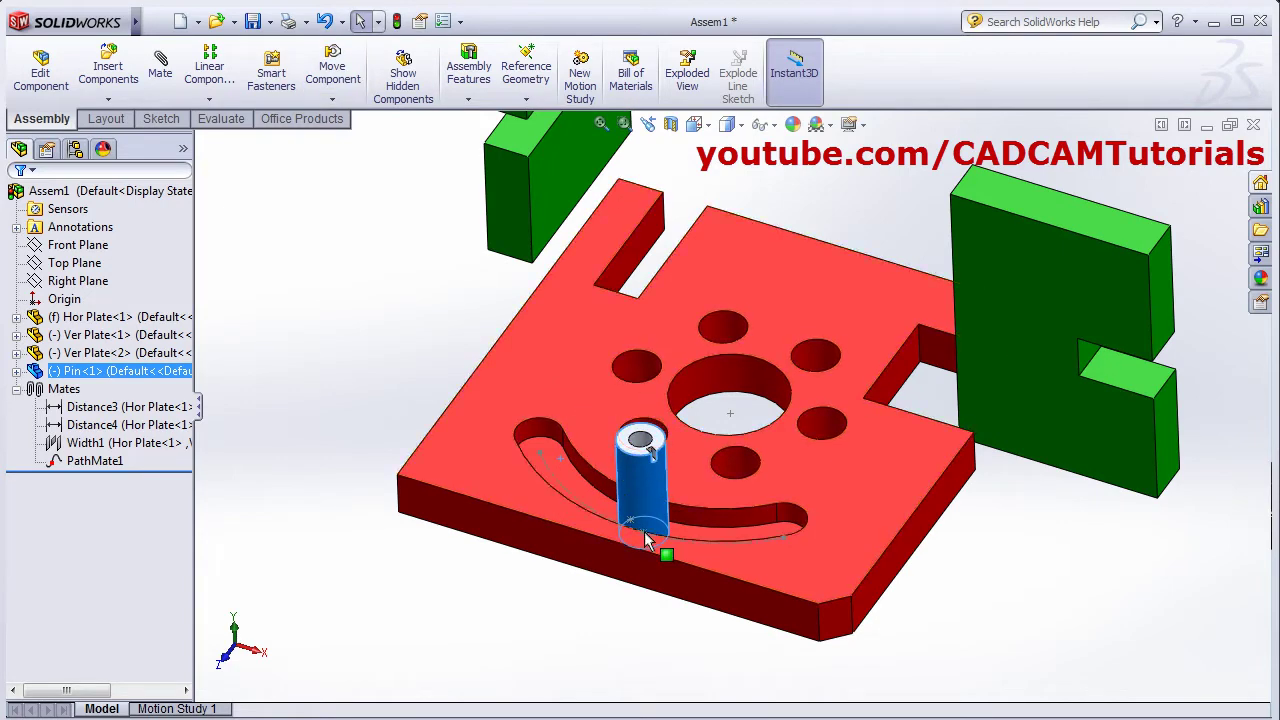
left_click(97, 463)
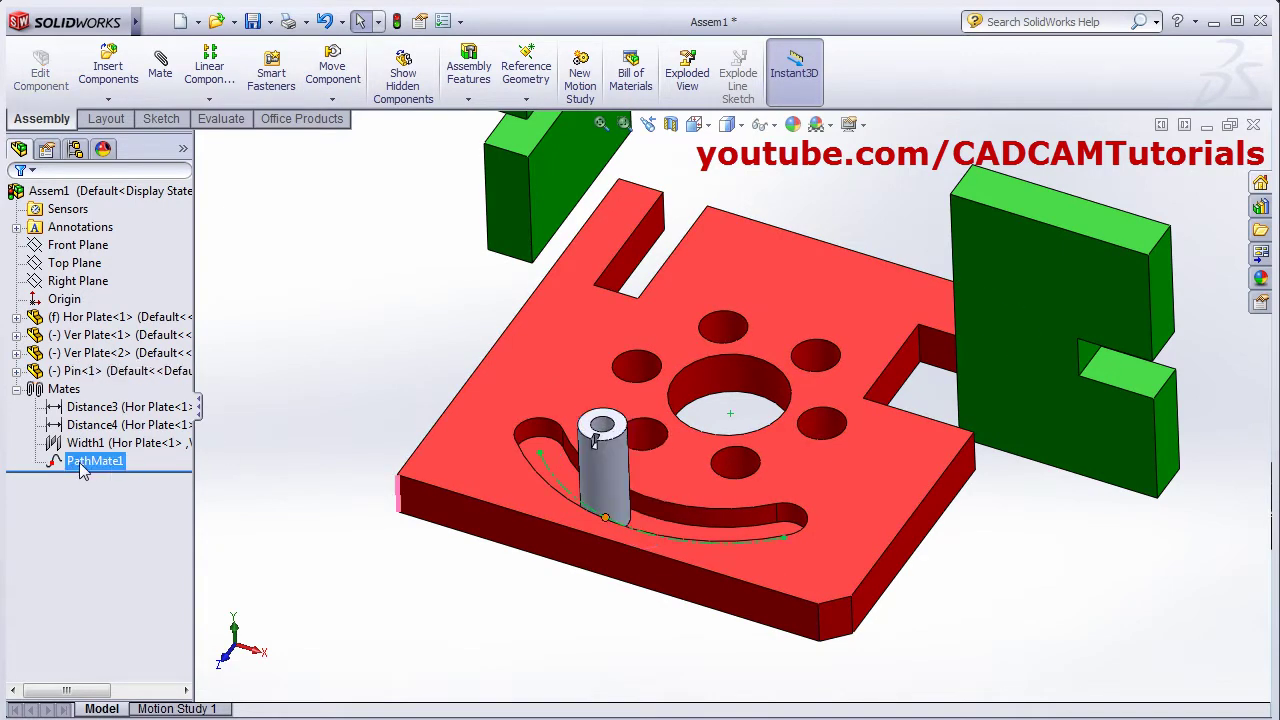
left_click(93, 408)
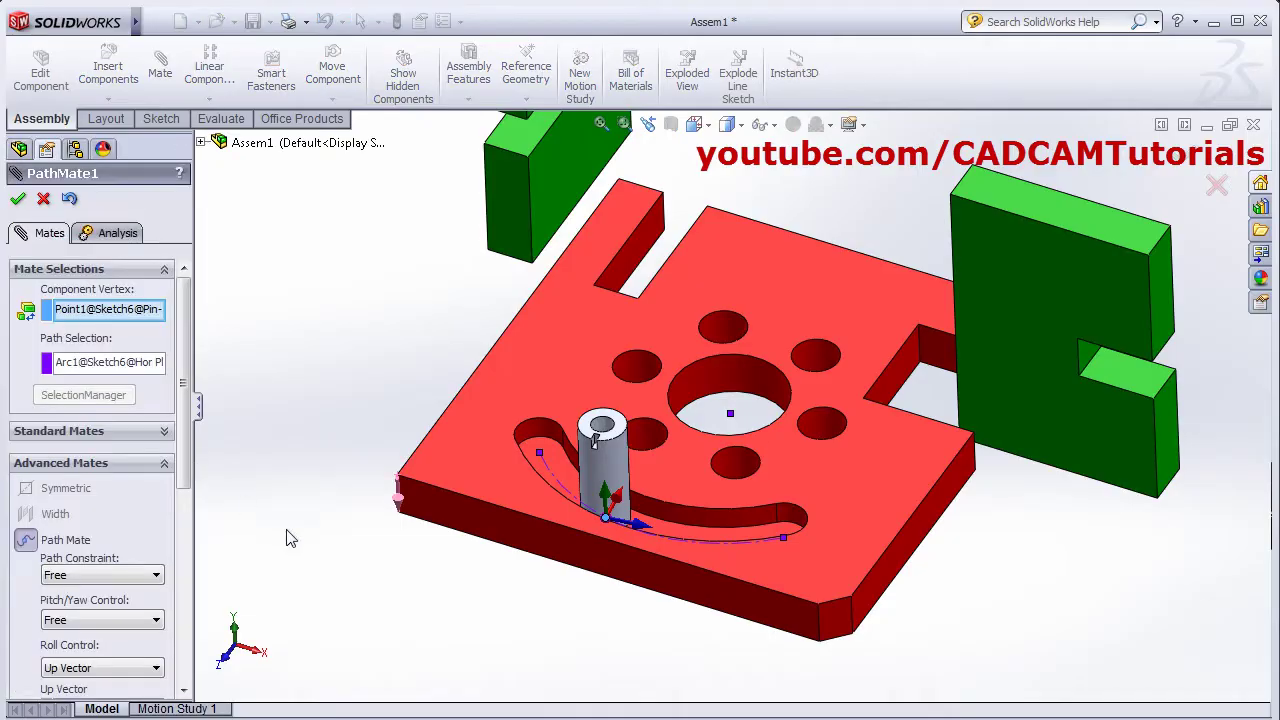
scroll(178, 463, "down", 3)
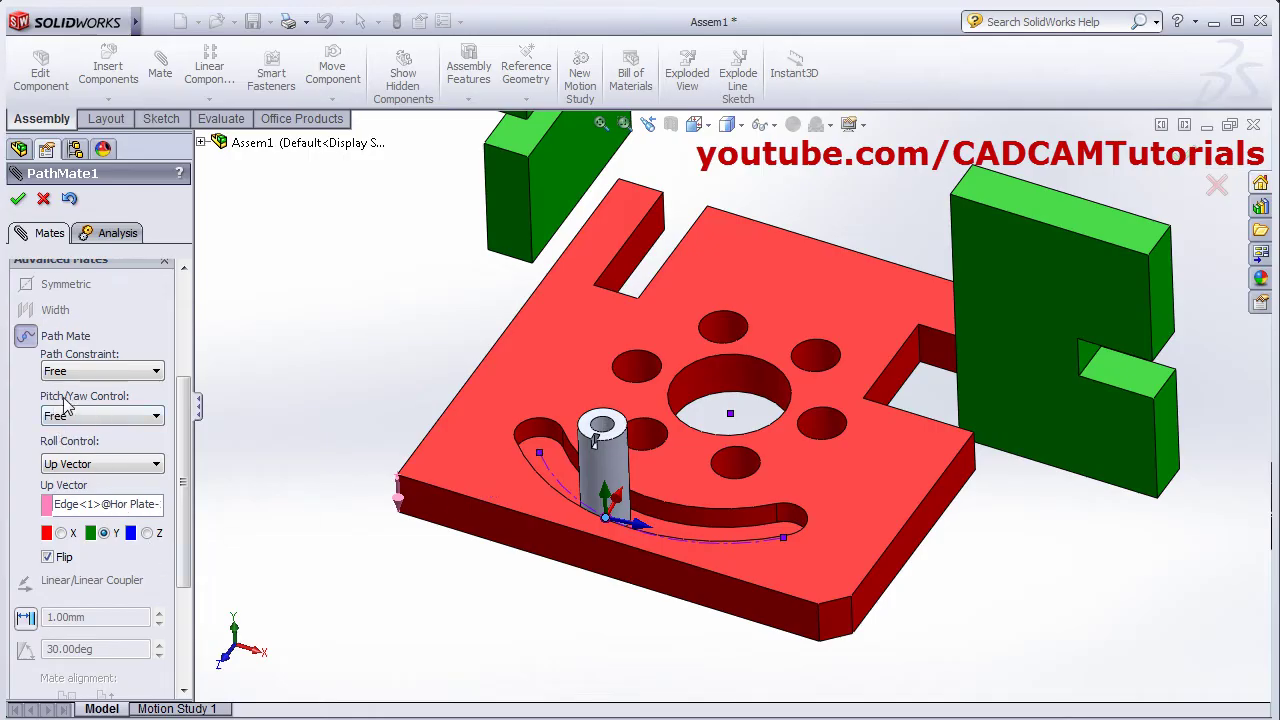
left_click(96, 417)
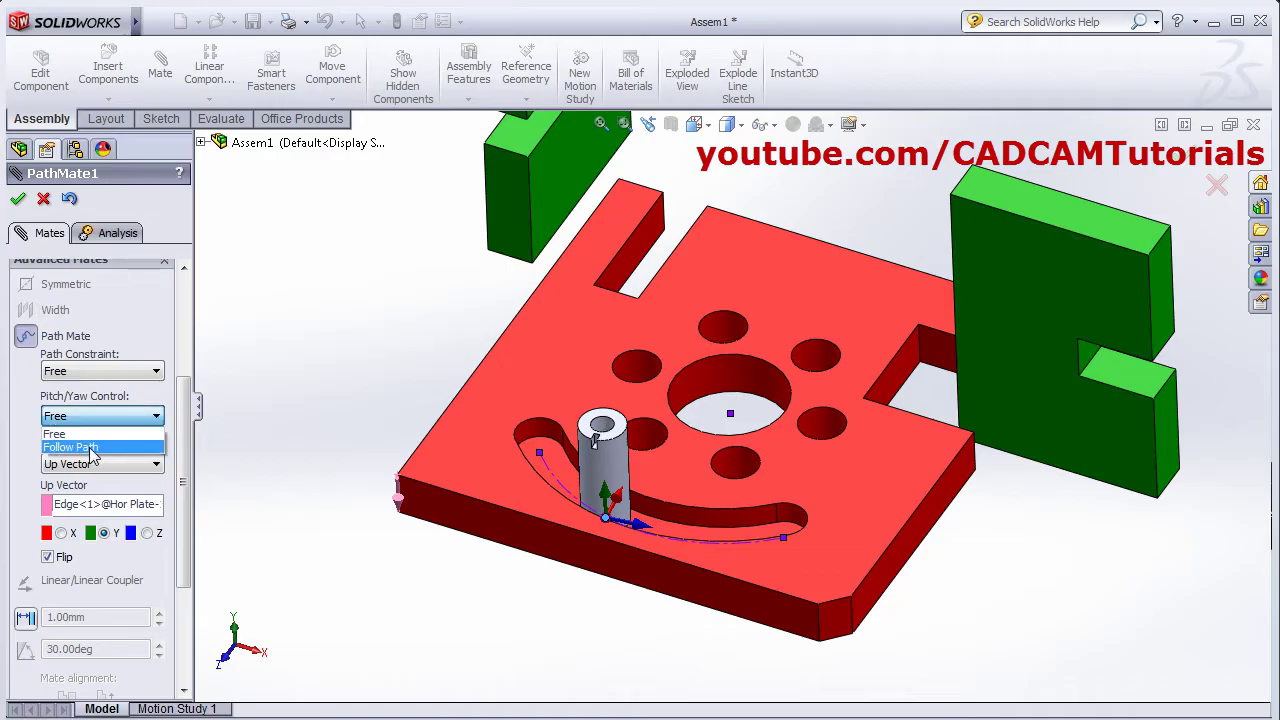
left_click(90, 447)
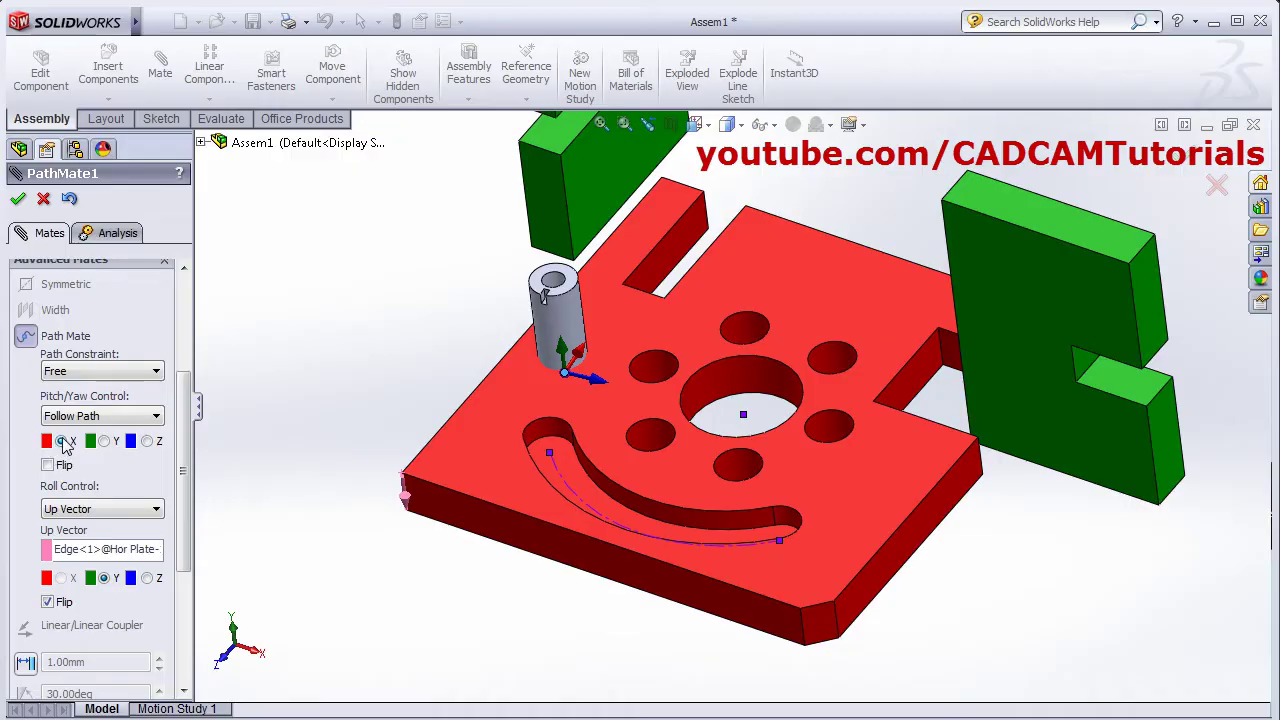
left_click(148, 442)
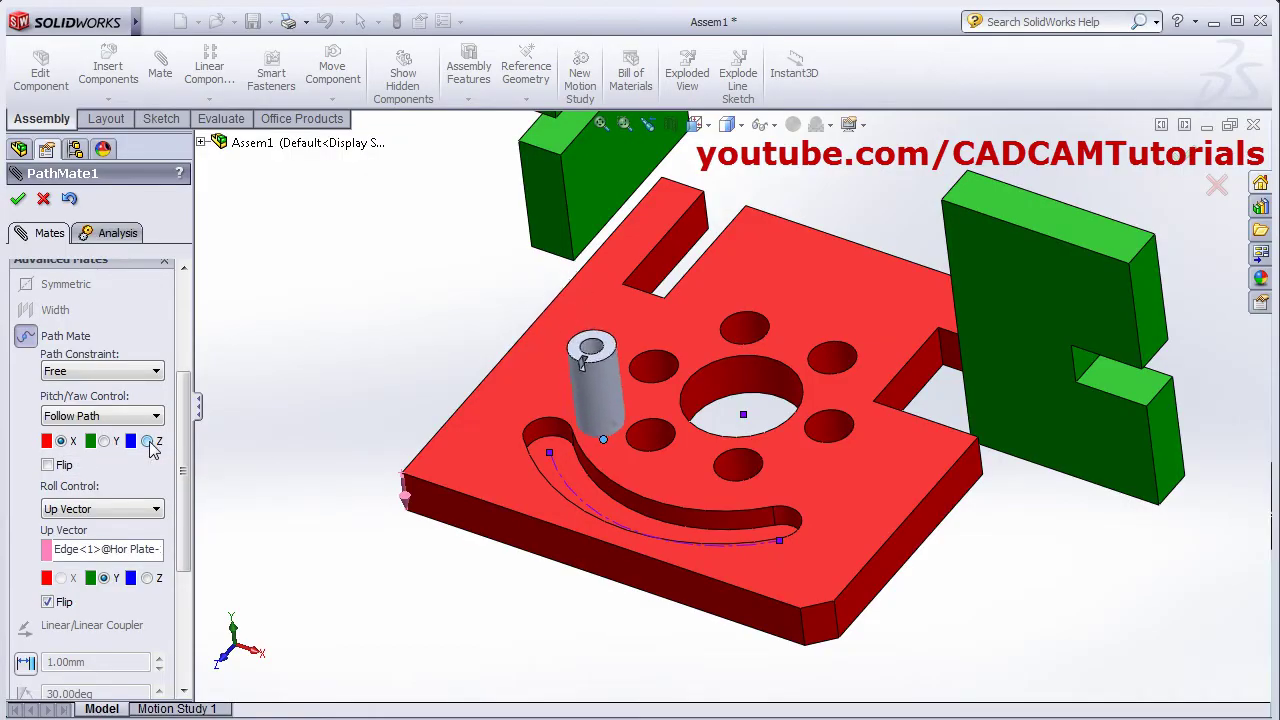
middle_click_drag(265, 440, 370, 433)
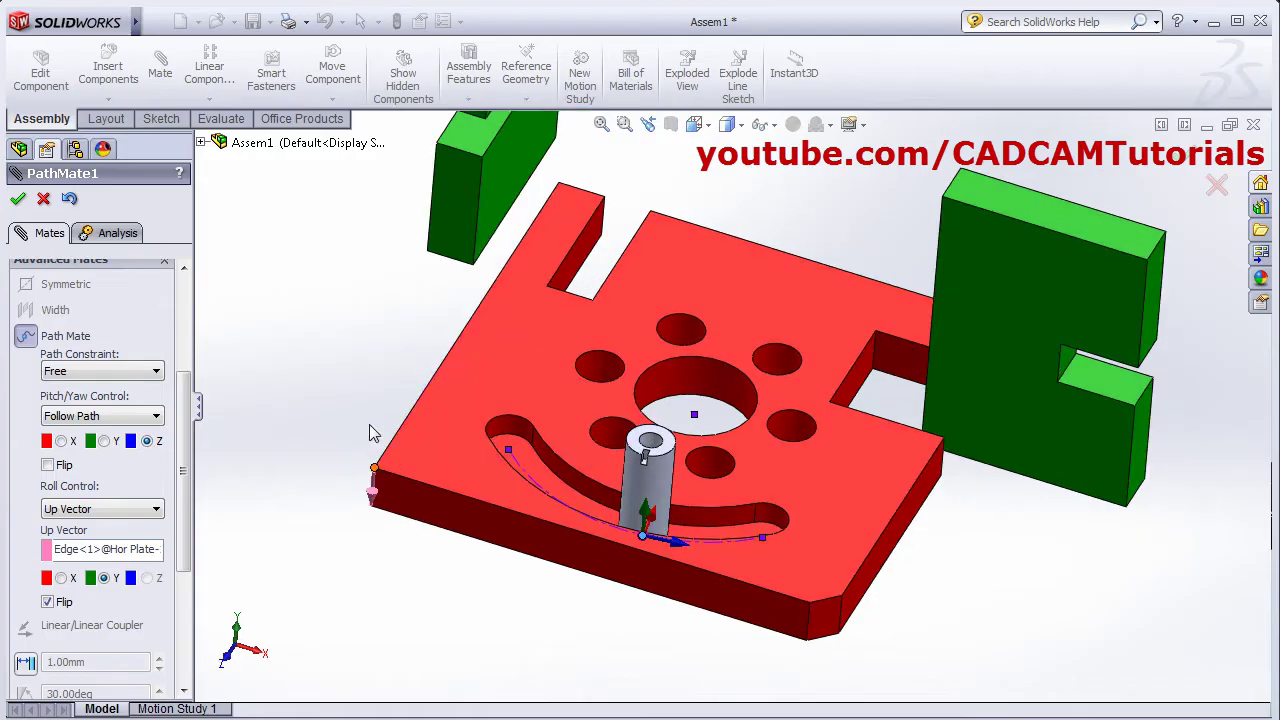
left_click(18, 199)
left_click_drag(668, 522, 640, 505)
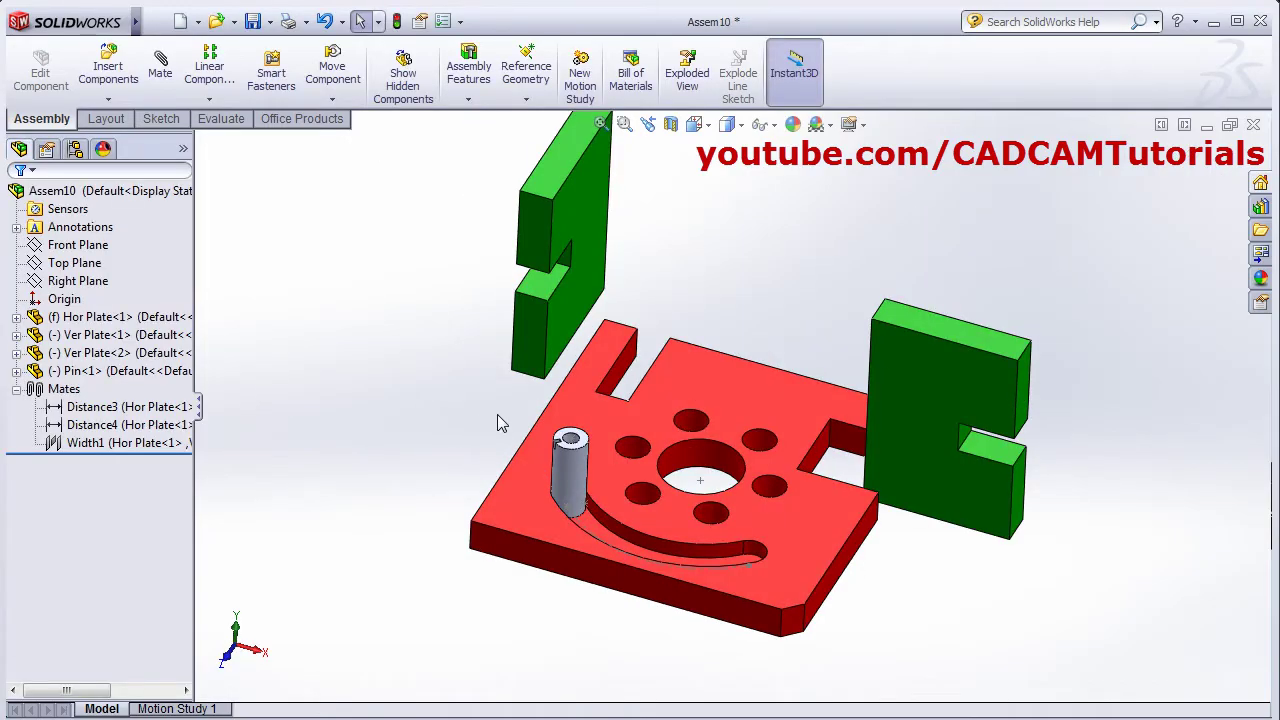
Delete the Width1 mate.
right_click(103, 447)
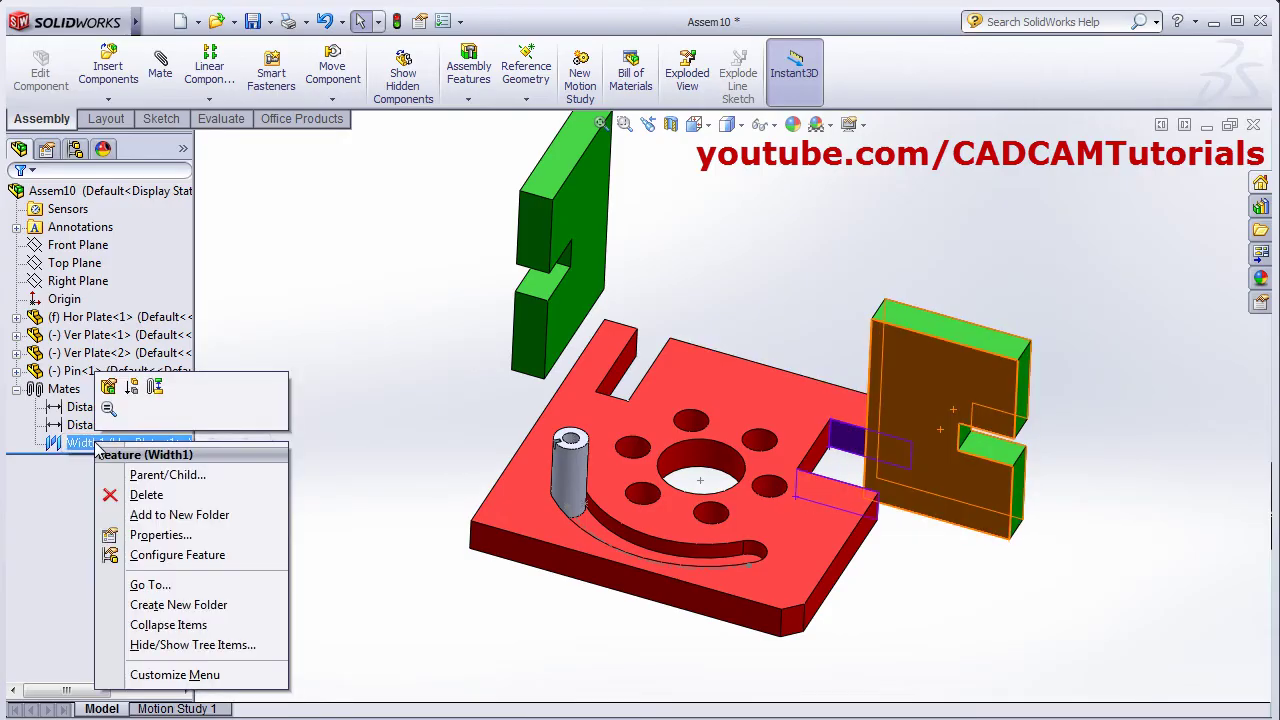
left_click(146, 495)
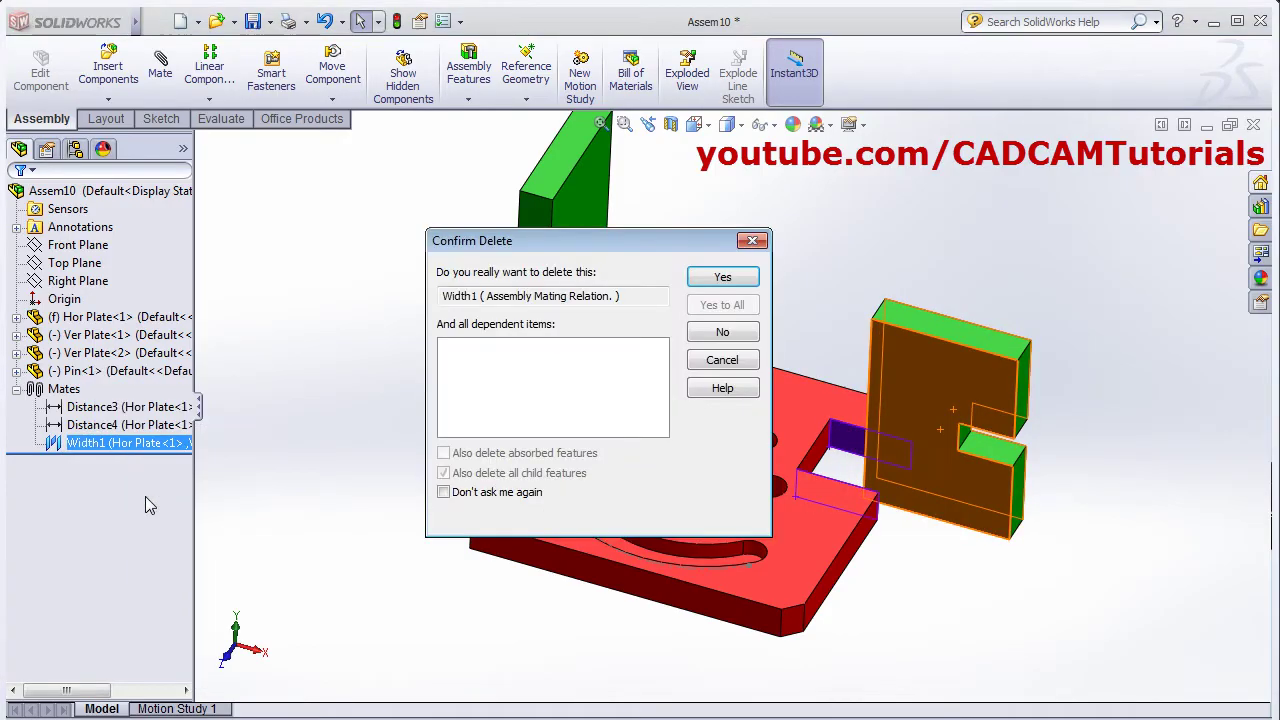
left_click(725, 283)
Mate the right green plate's face coincident with the red plate's side face (Coincident18).
middle_click_drag(909, 583, 623, 405)
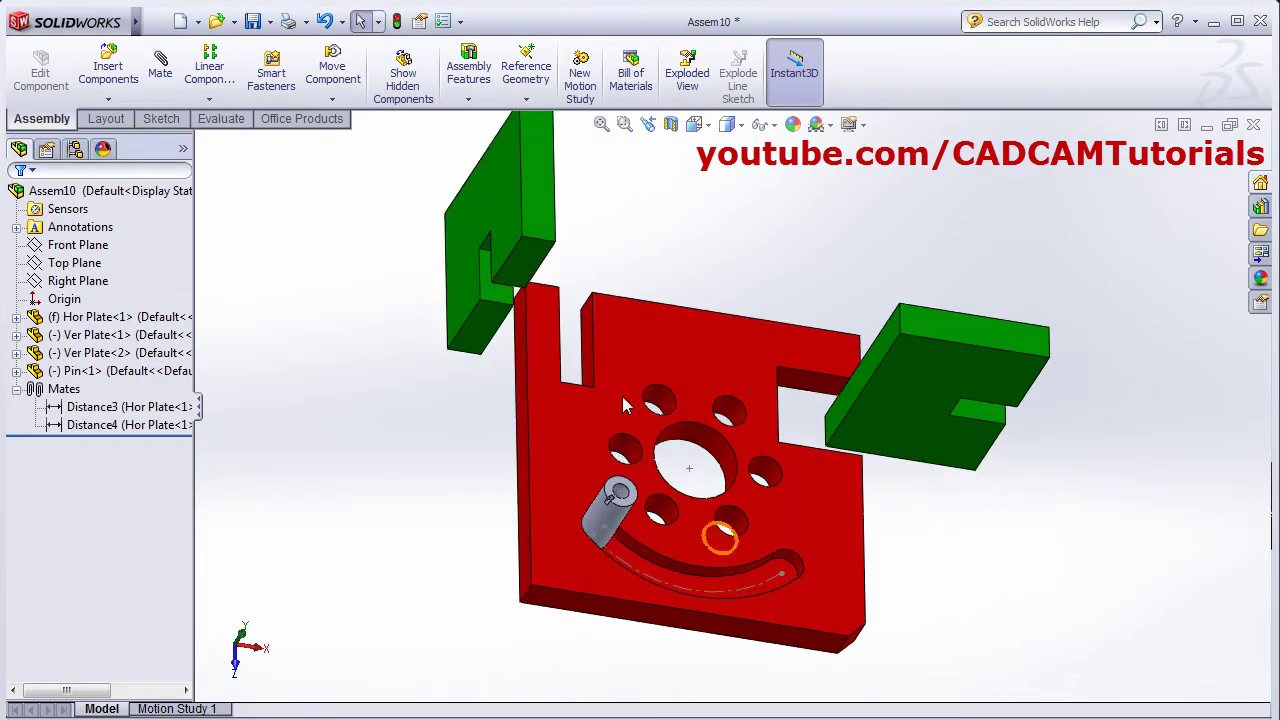
left_click(160, 65)
middle_click_drag(571, 343, 826, 288)
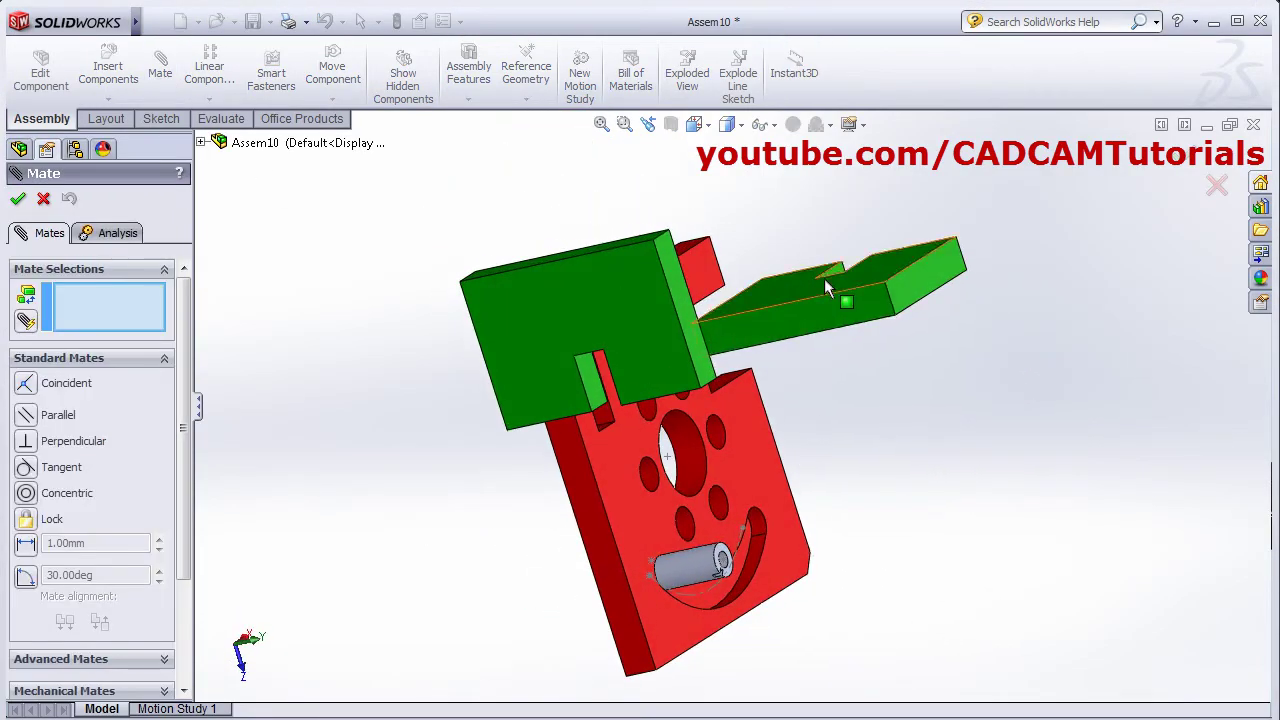
left_click(794, 282)
middle_click_drag(883, 529, 898, 488)
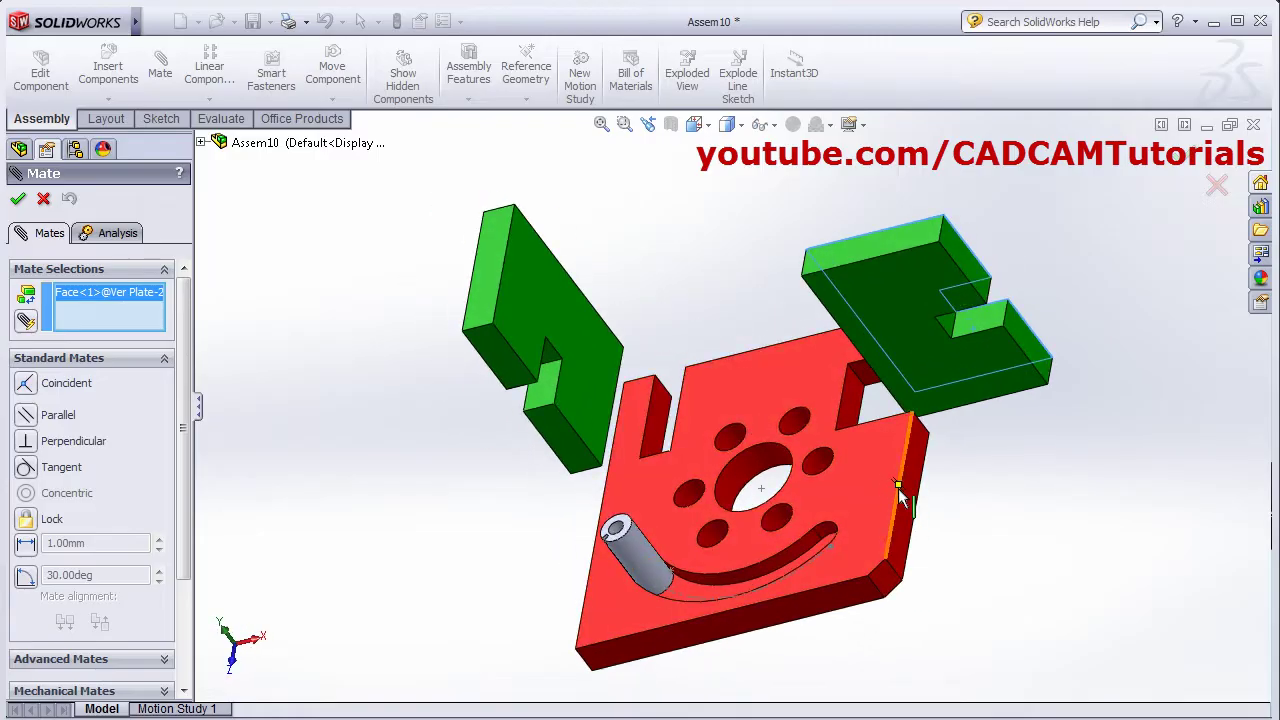
left_click(908, 488)
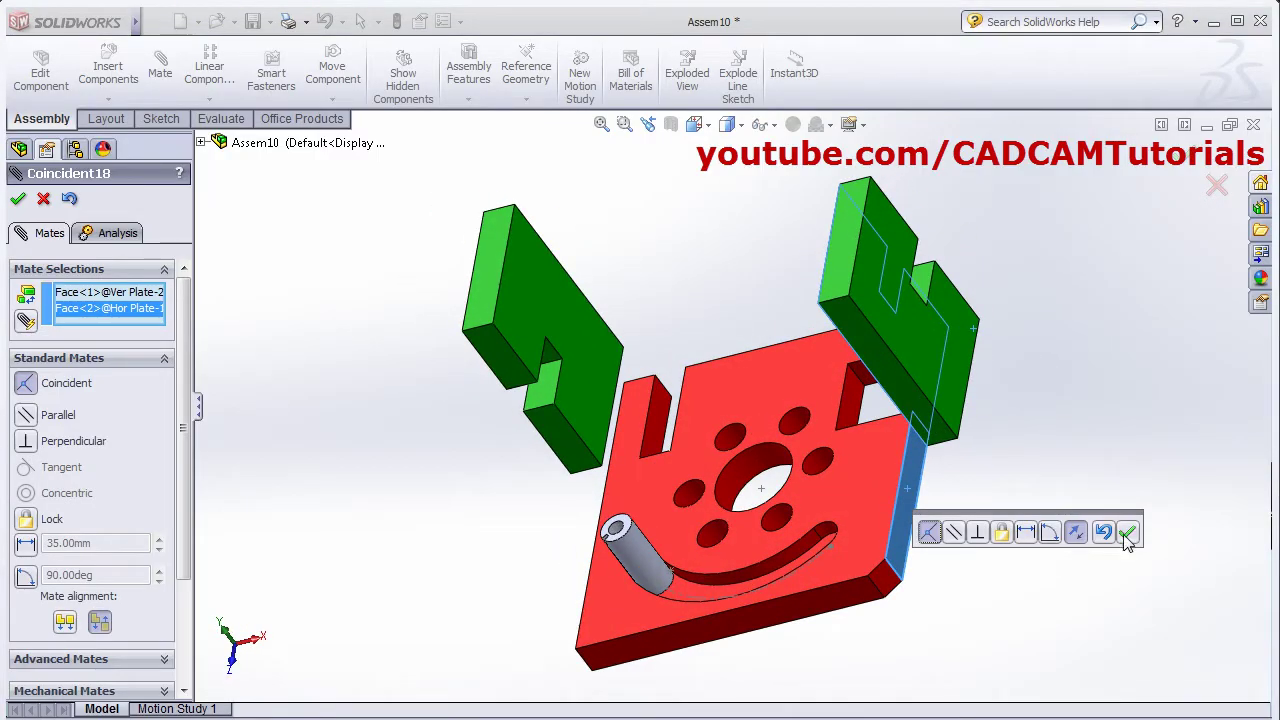
left_click(1127, 534)
Add a second coincident mate between another green plate face and the matching red plate face (Coincident19).
middle_click_drag(923, 563, 820, 456)
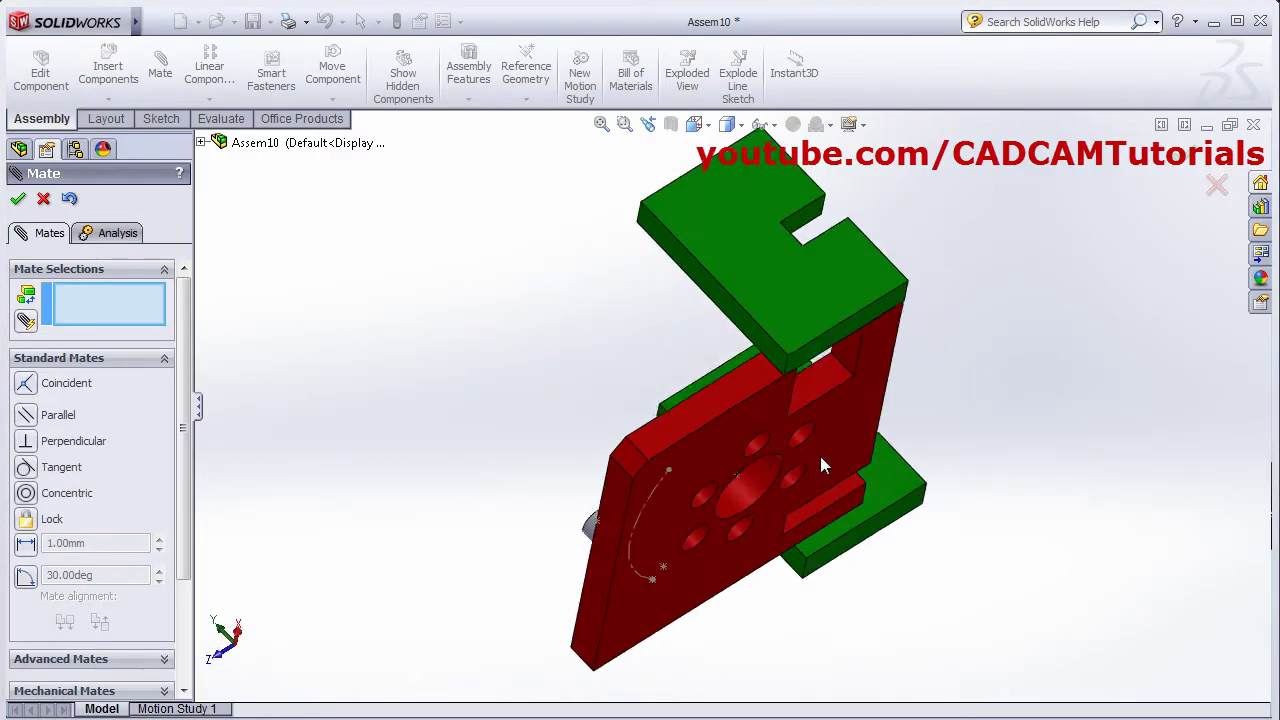
left_click(845, 323)
left_click(727, 431)
left_click(950, 462)
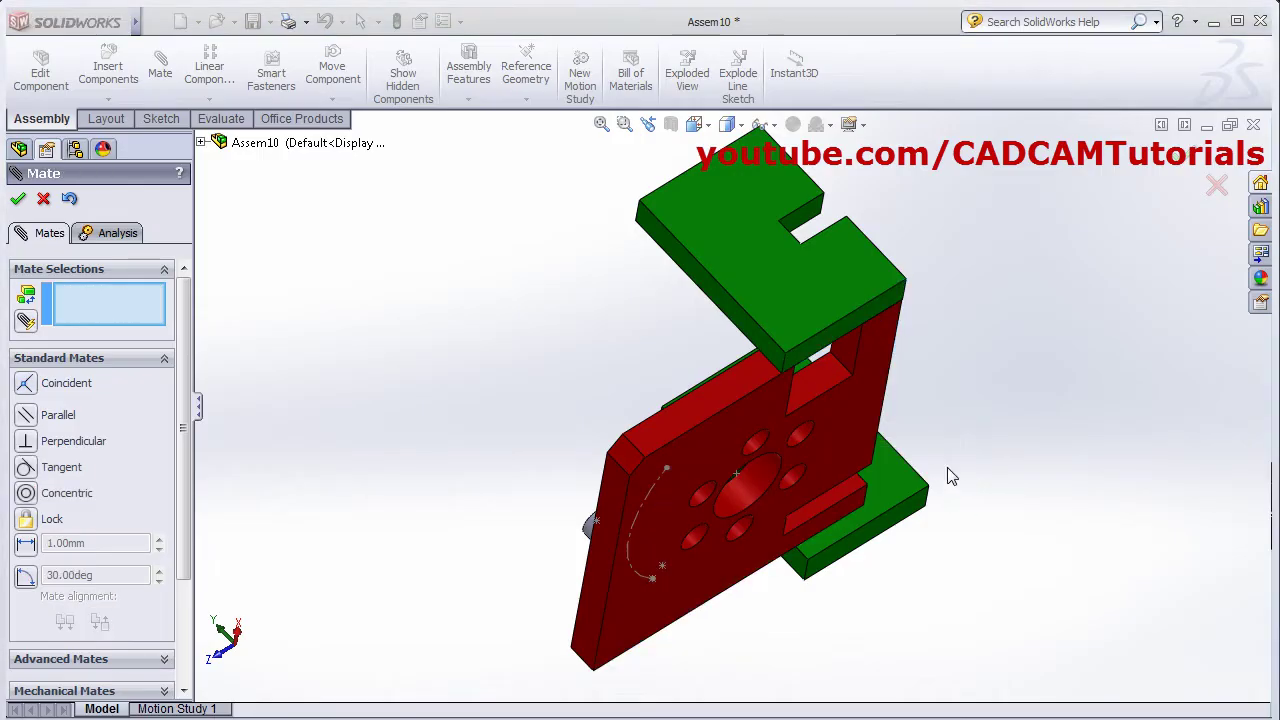
middle_click_drag(623, 297, 762, 365)
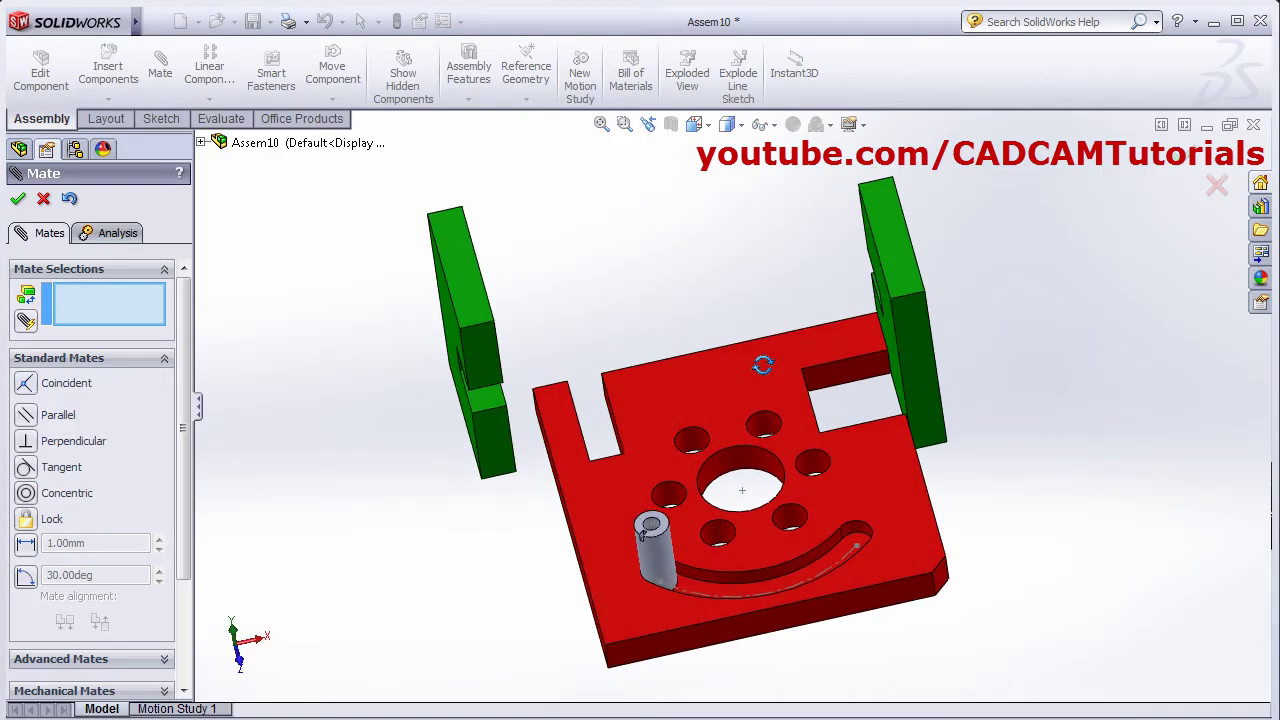
middle_click_drag(584, 473, 470, 400)
left_click(18, 198)
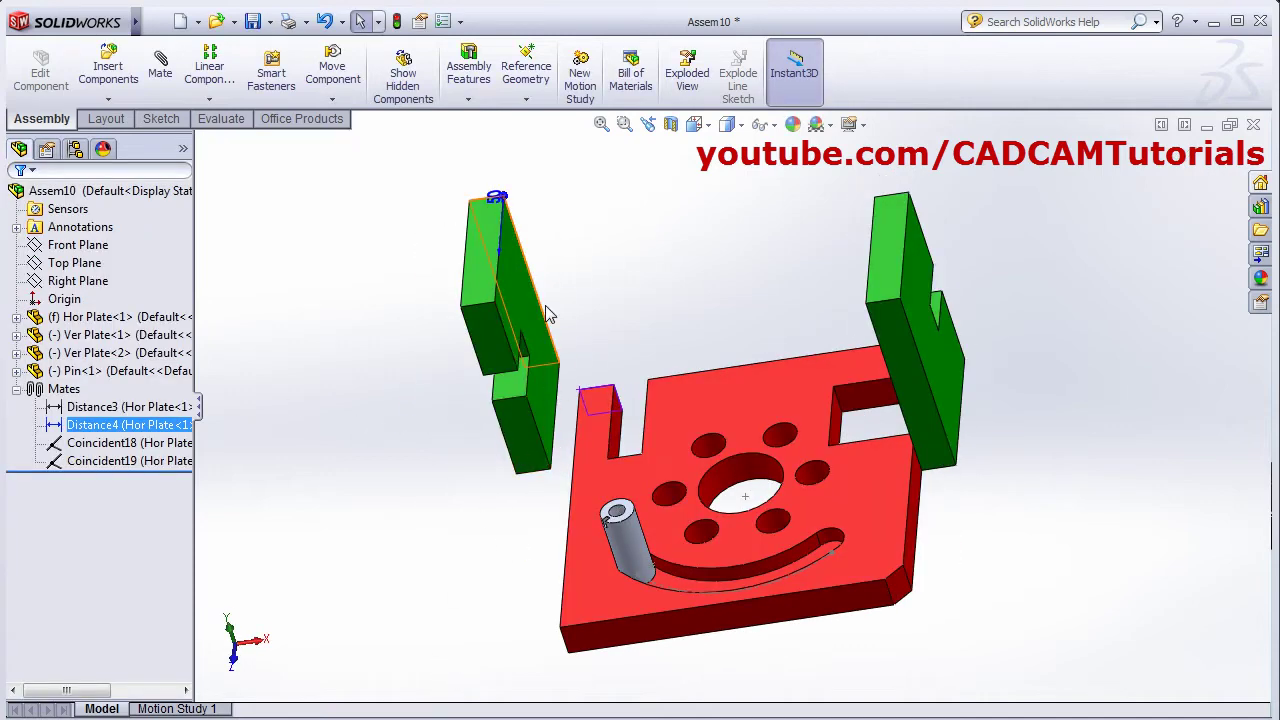
Delete the Distance4 mate.
right_click(85, 425)
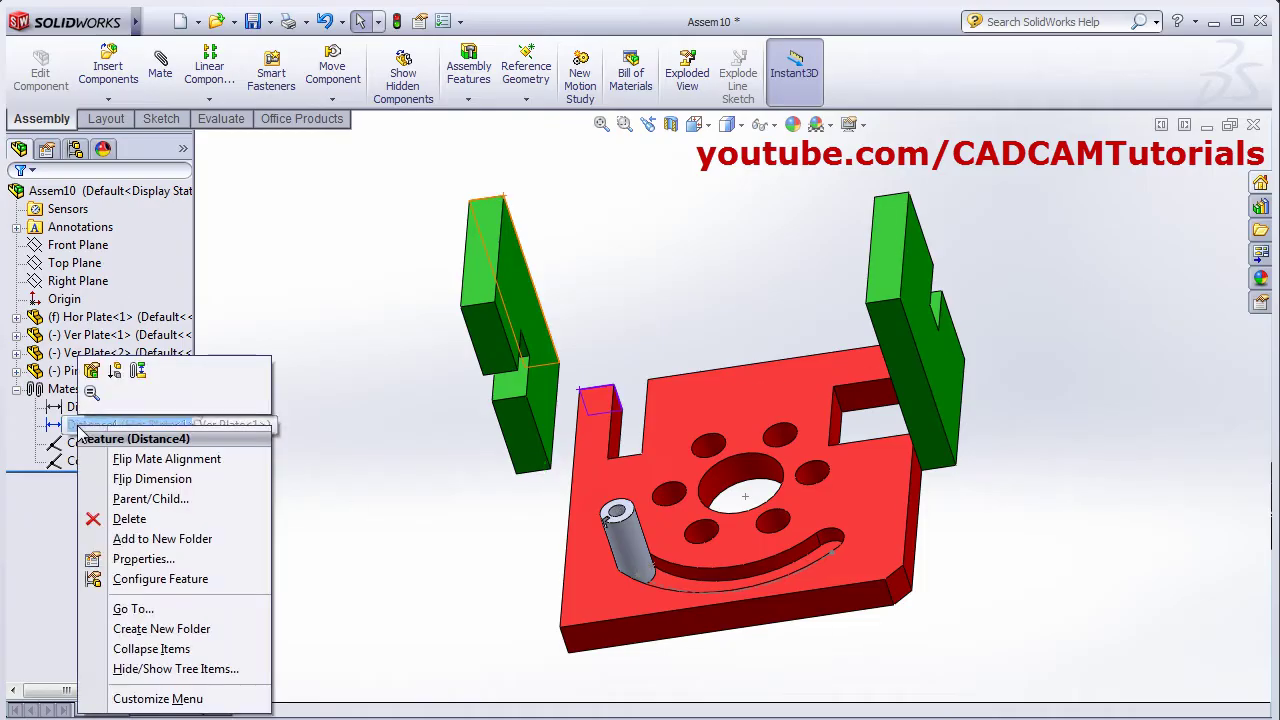
left_click(131, 519)
left_click(722, 278)
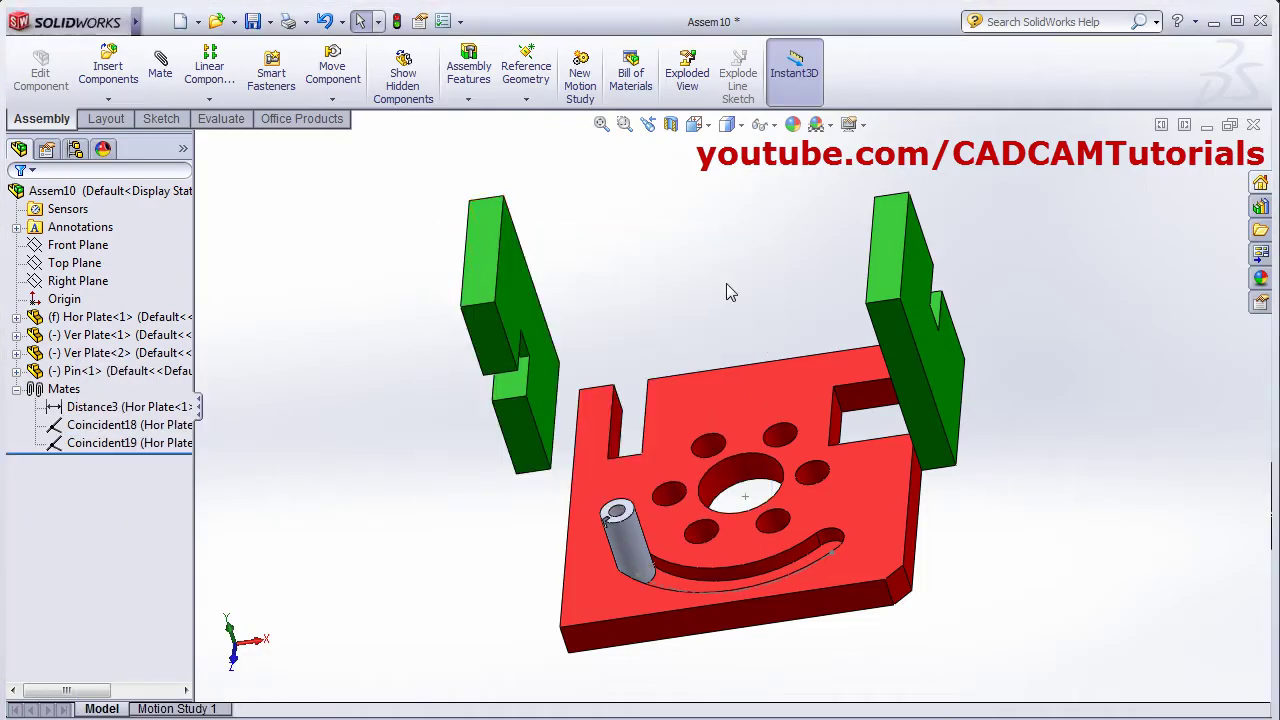
middle_click_drag(949, 531, 830, 565)
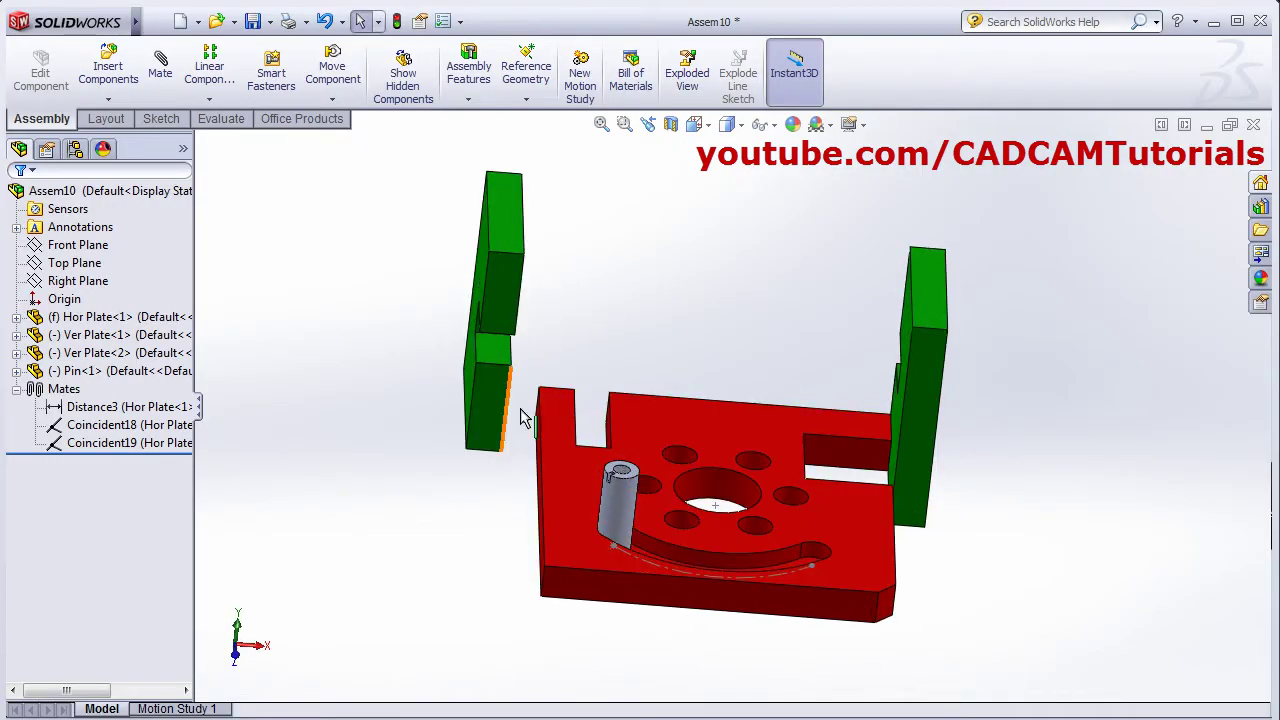
Change the Distance3 mate to Coincident so the left green plate sits flush with the base.
left_click(90, 407)
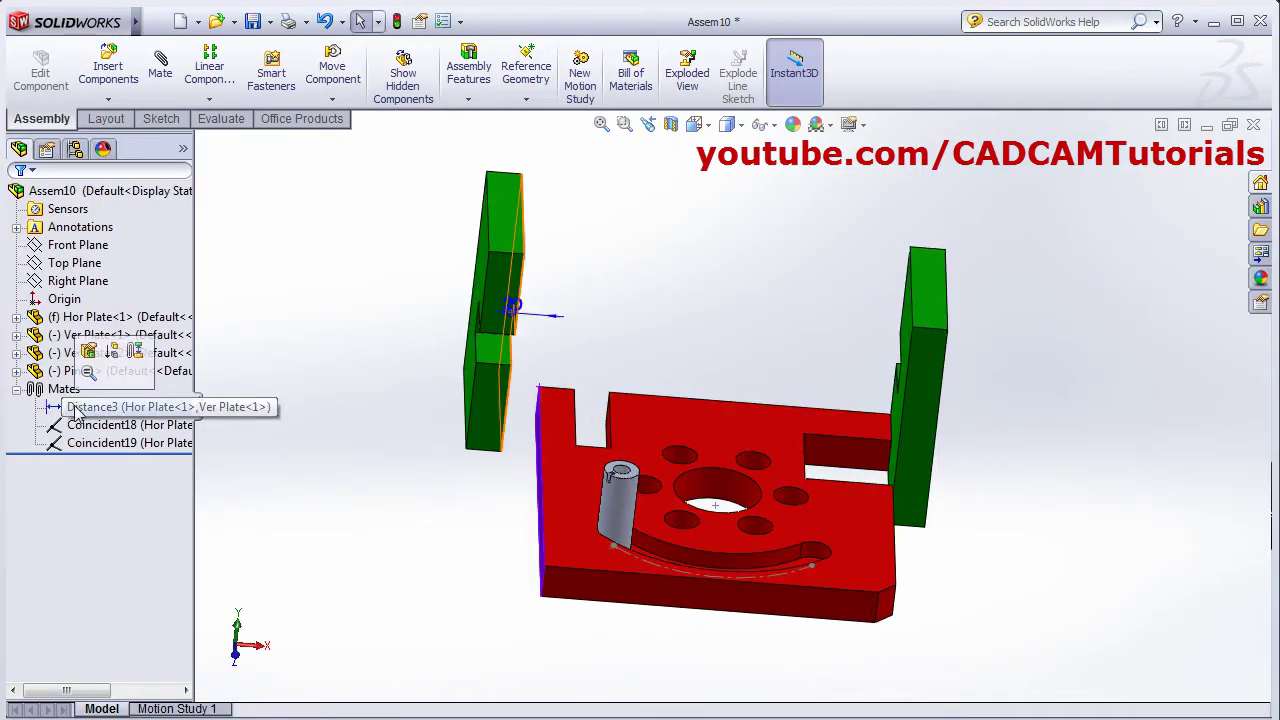
left_click(88, 352)
left_click(26, 383)
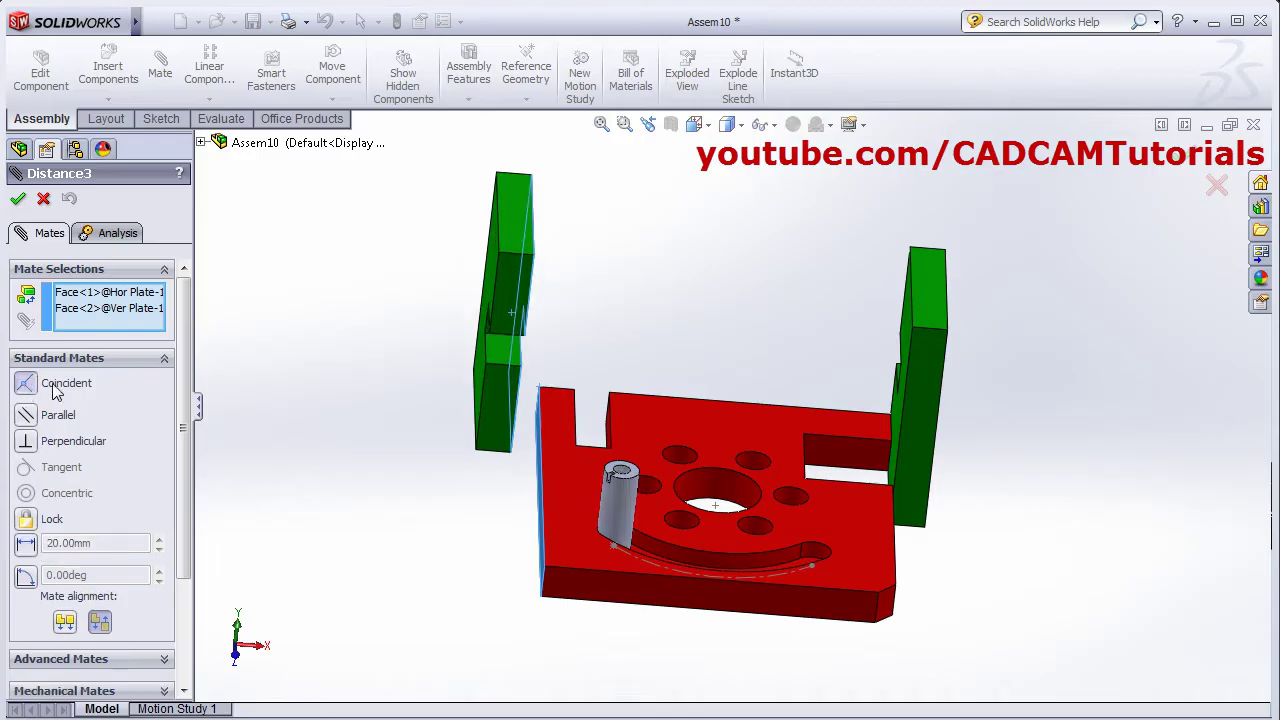
left_click(18, 199)
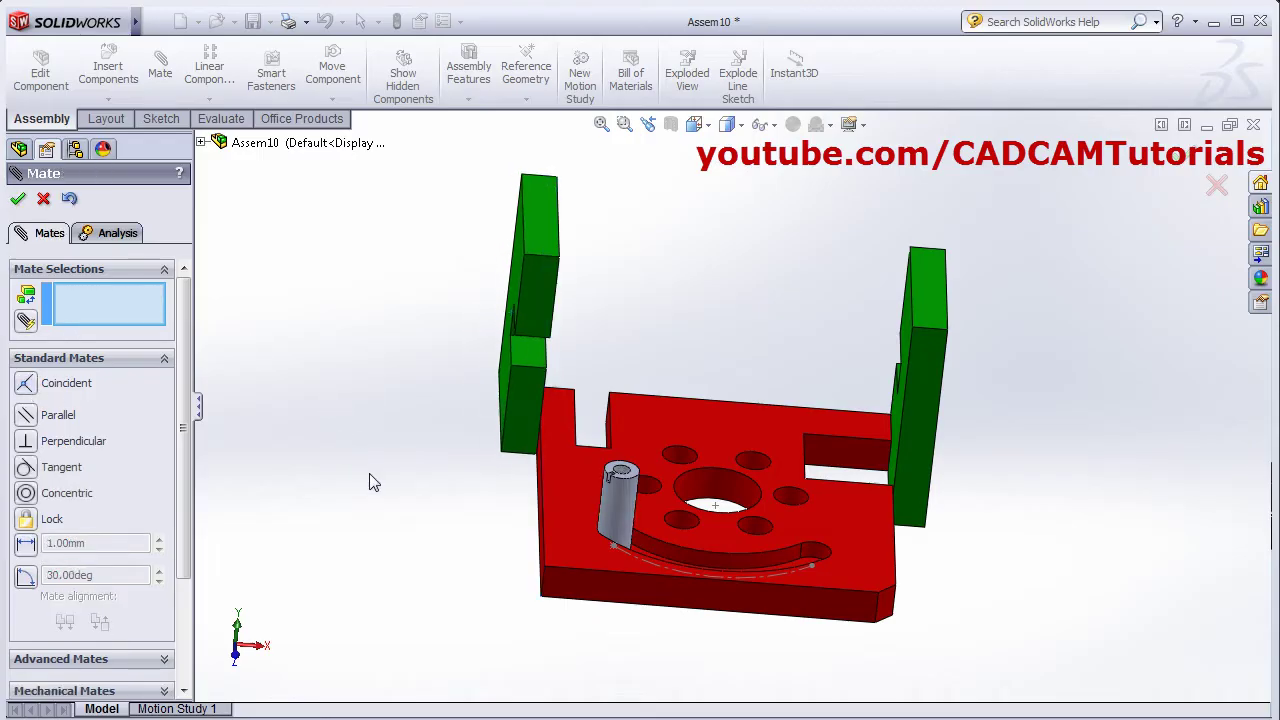
middle_click_drag(370, 483, 534, 520)
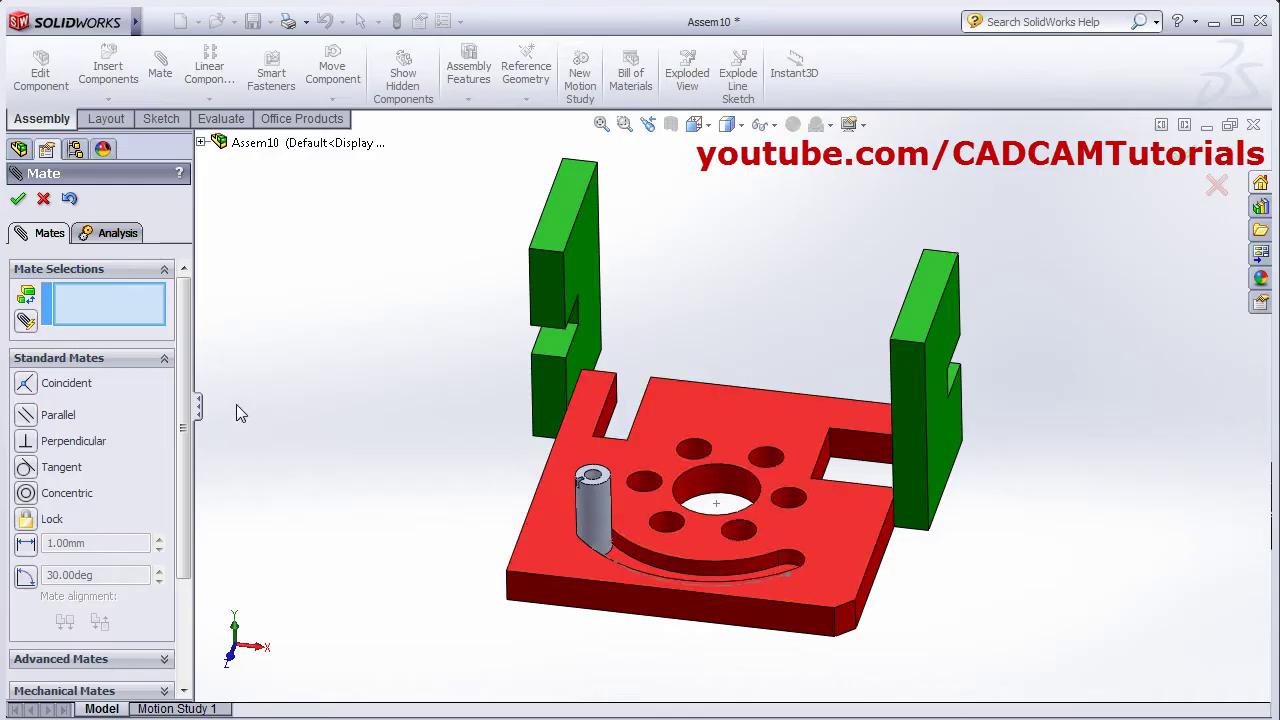
Link the left and right green plate faces with a Linear/Linear Coupler at 1.00mm : 2.00mm.
left_click(166, 660)
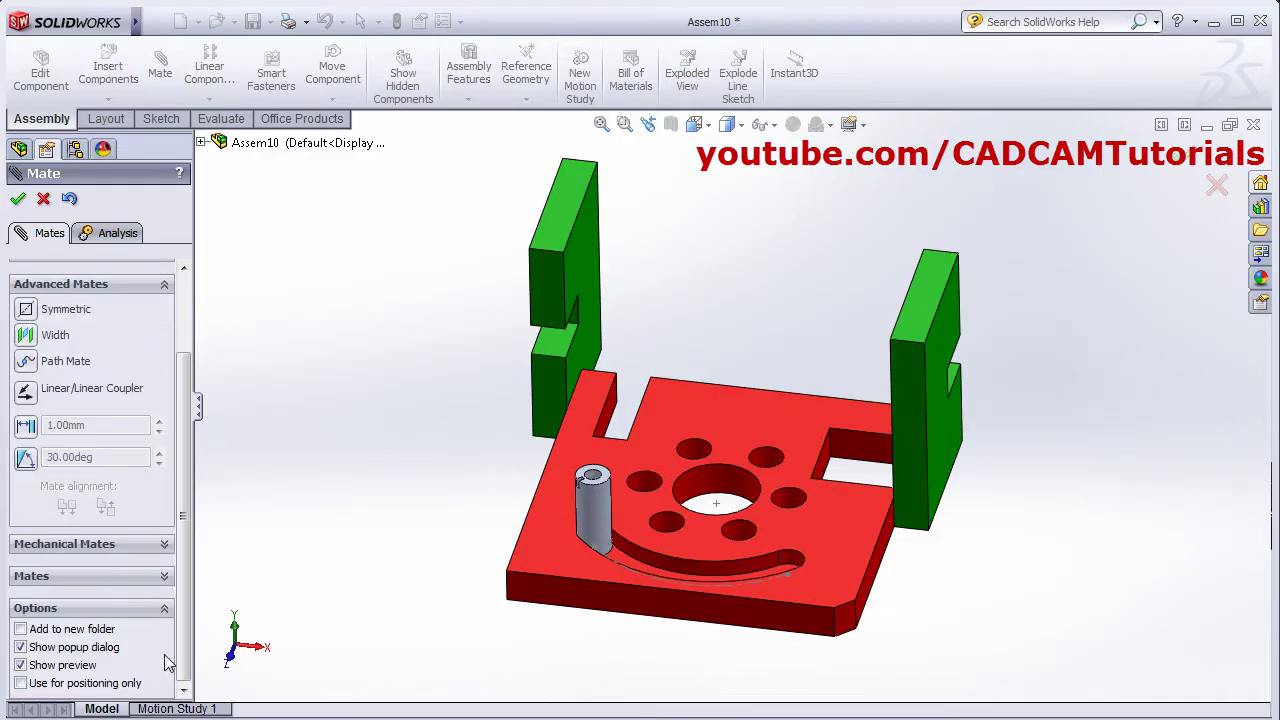
left_click(27, 396)
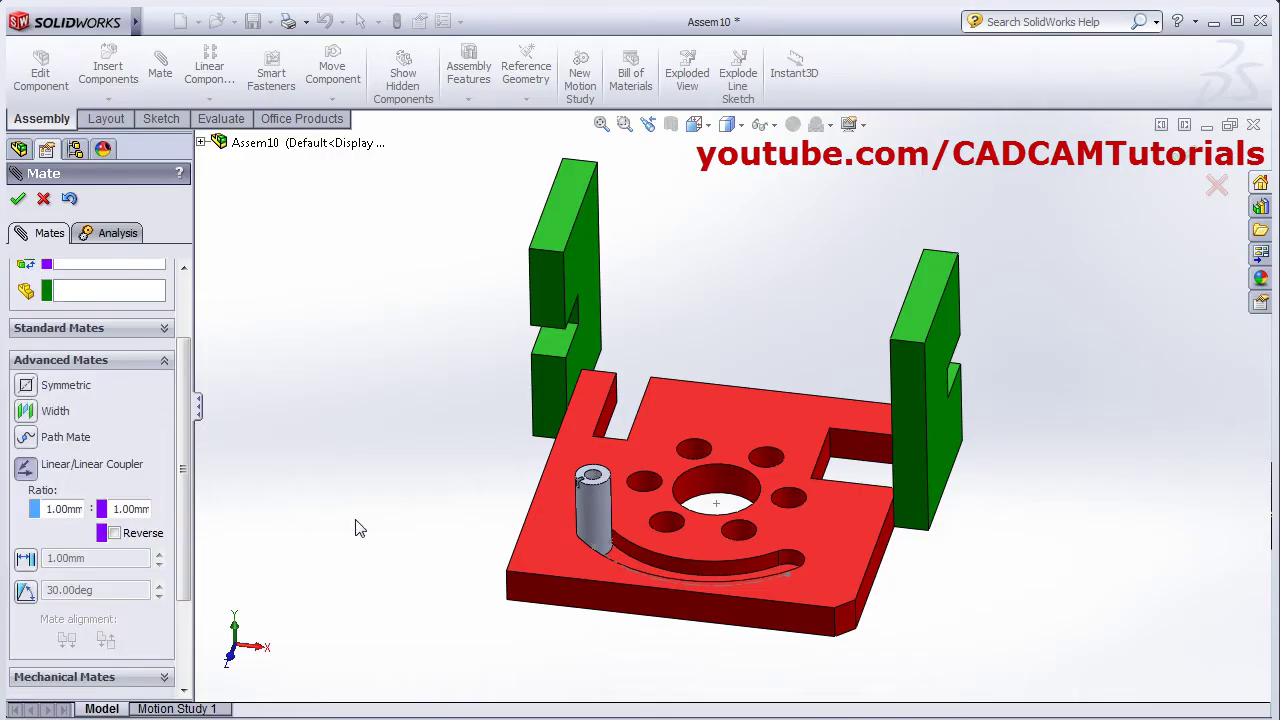
left_click_drag(184, 419, 187, 342)
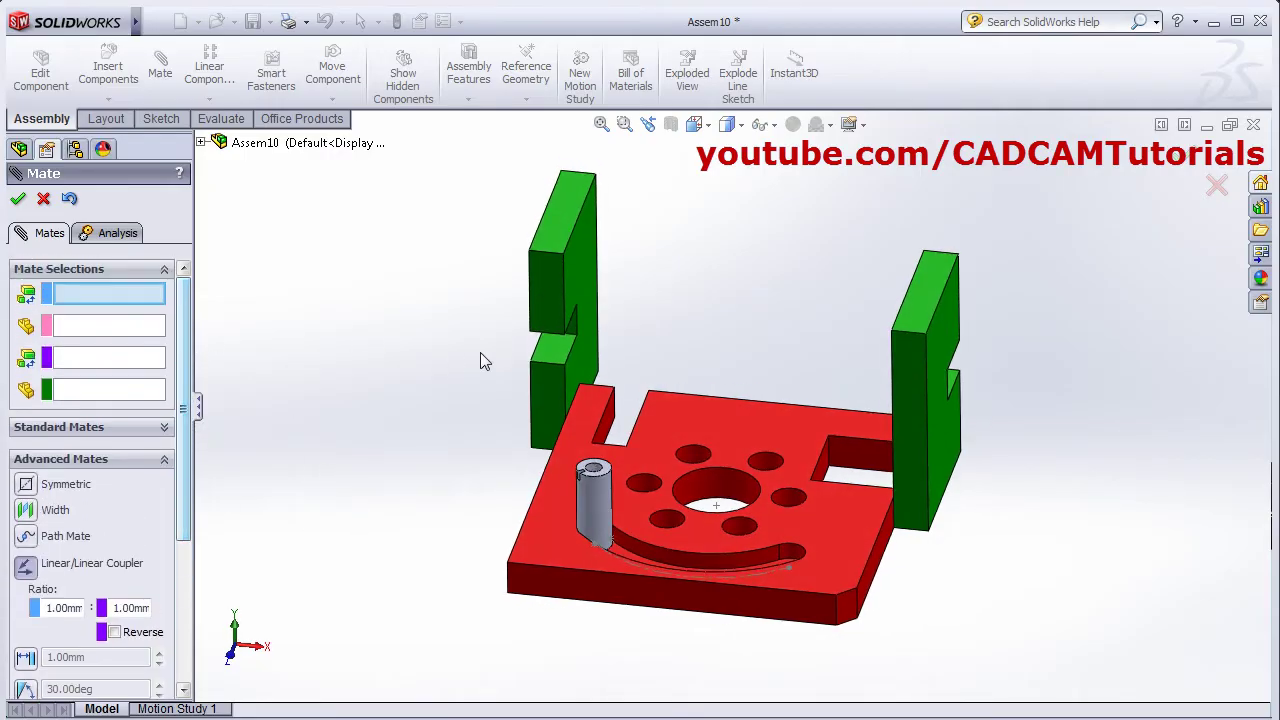
left_click(547, 291)
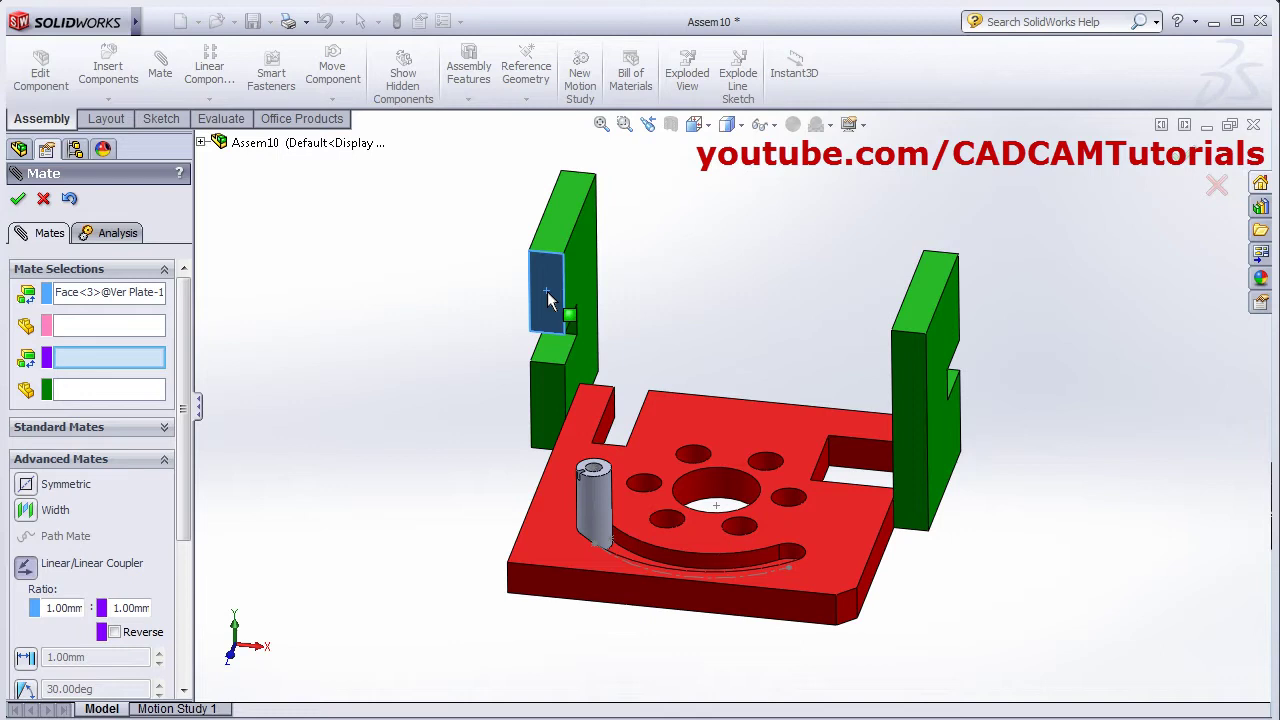
left_click(910, 411)
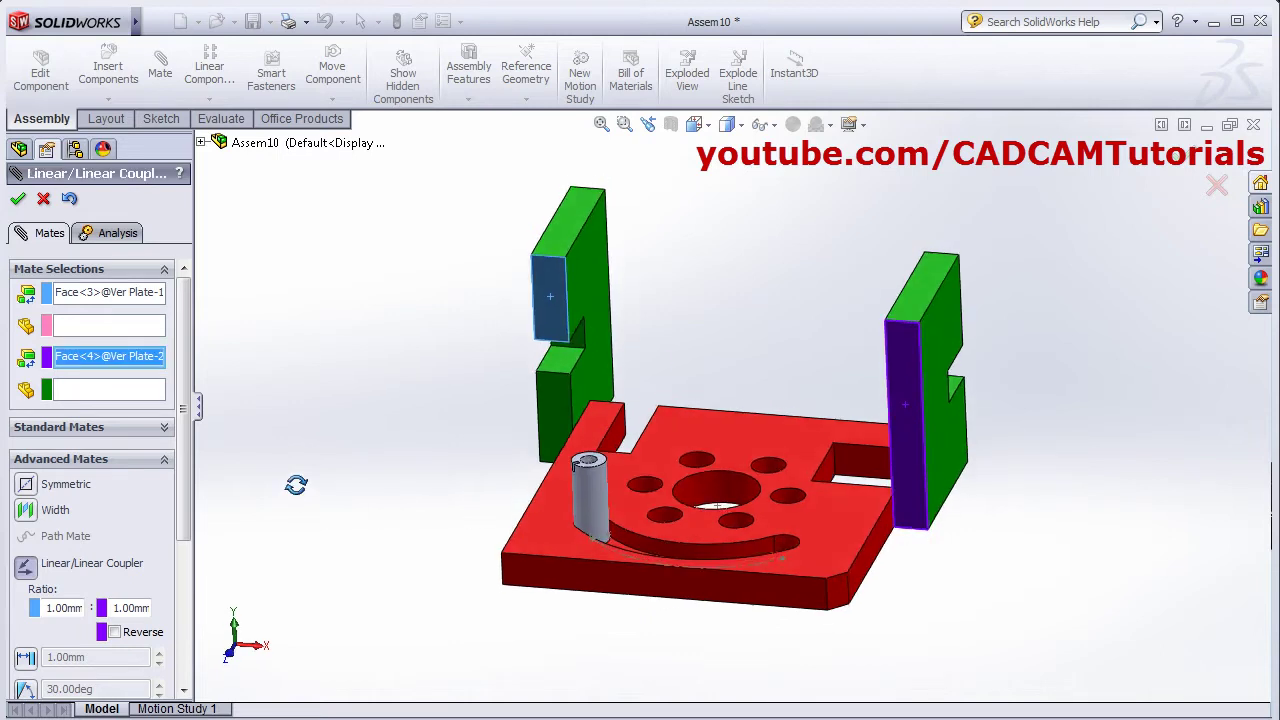
scroll(186, 470, "down", 3)
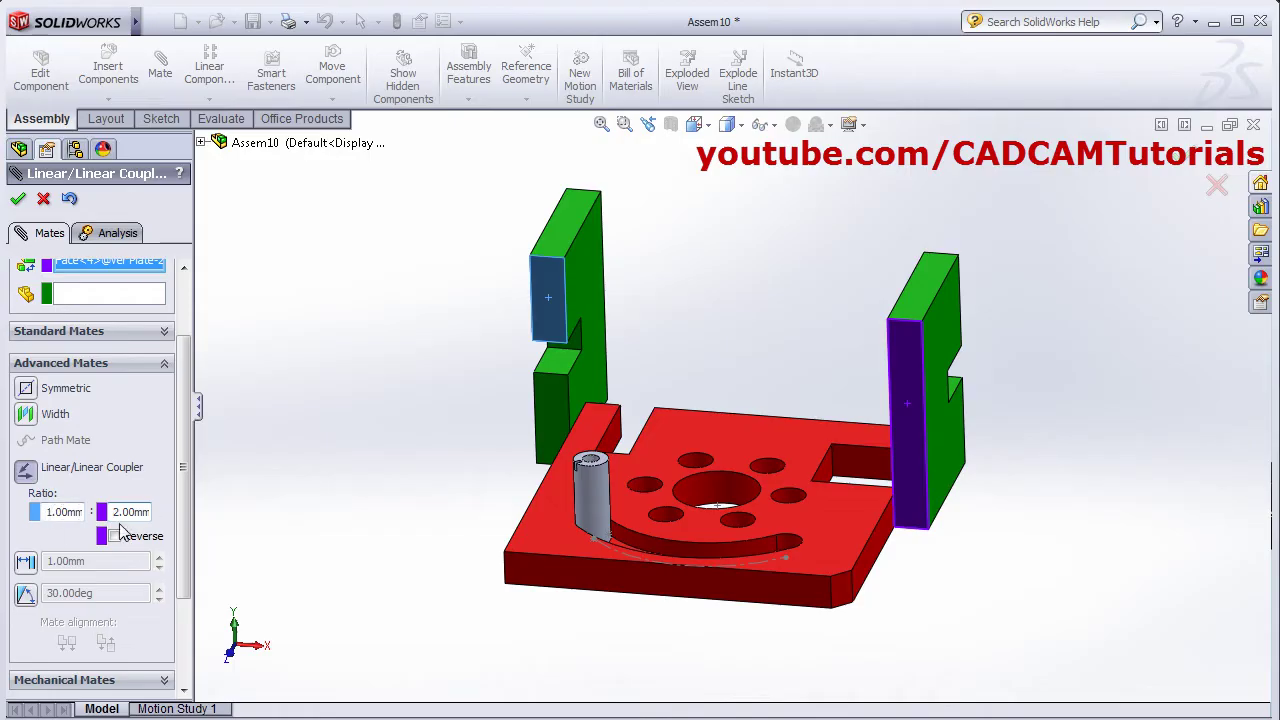
middle_click_drag(395, 554, 370, 560)
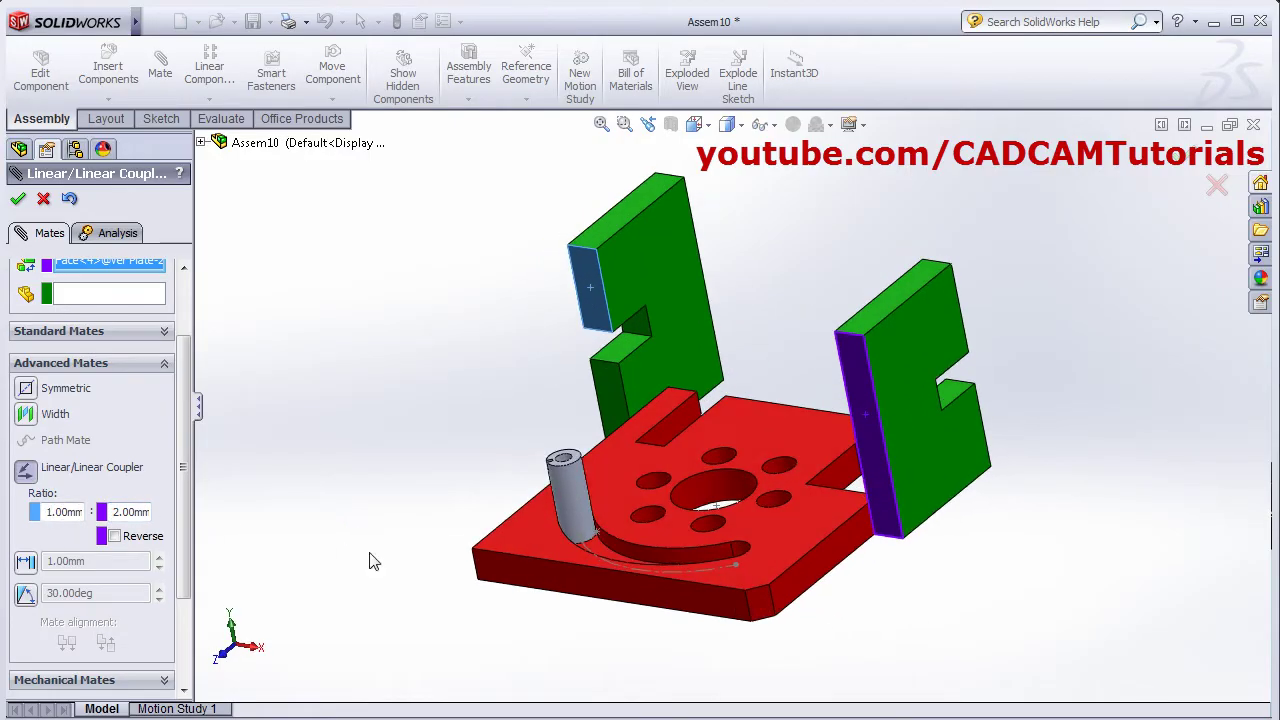
left_click(19, 199)
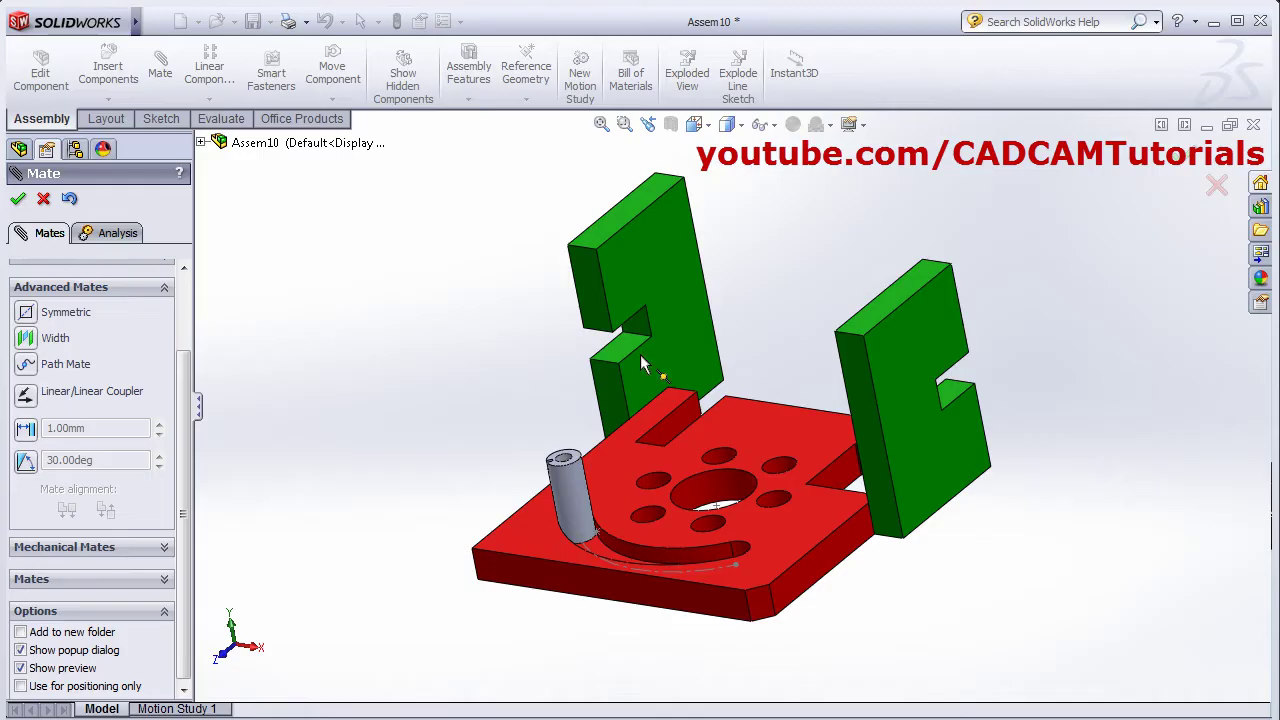
left_click(663, 289)
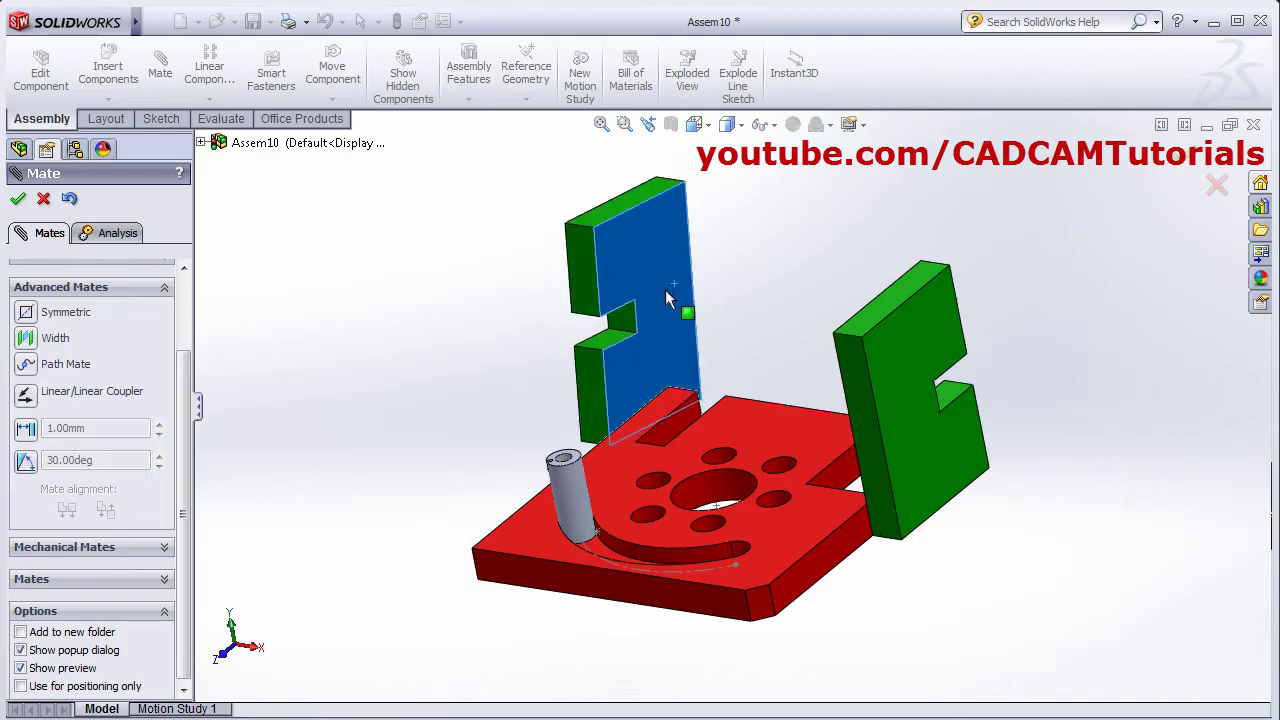
Viewed from below, mate the left plate's bottom face coincident to the base's bottom face (Coincident21).
left_click(668, 286)
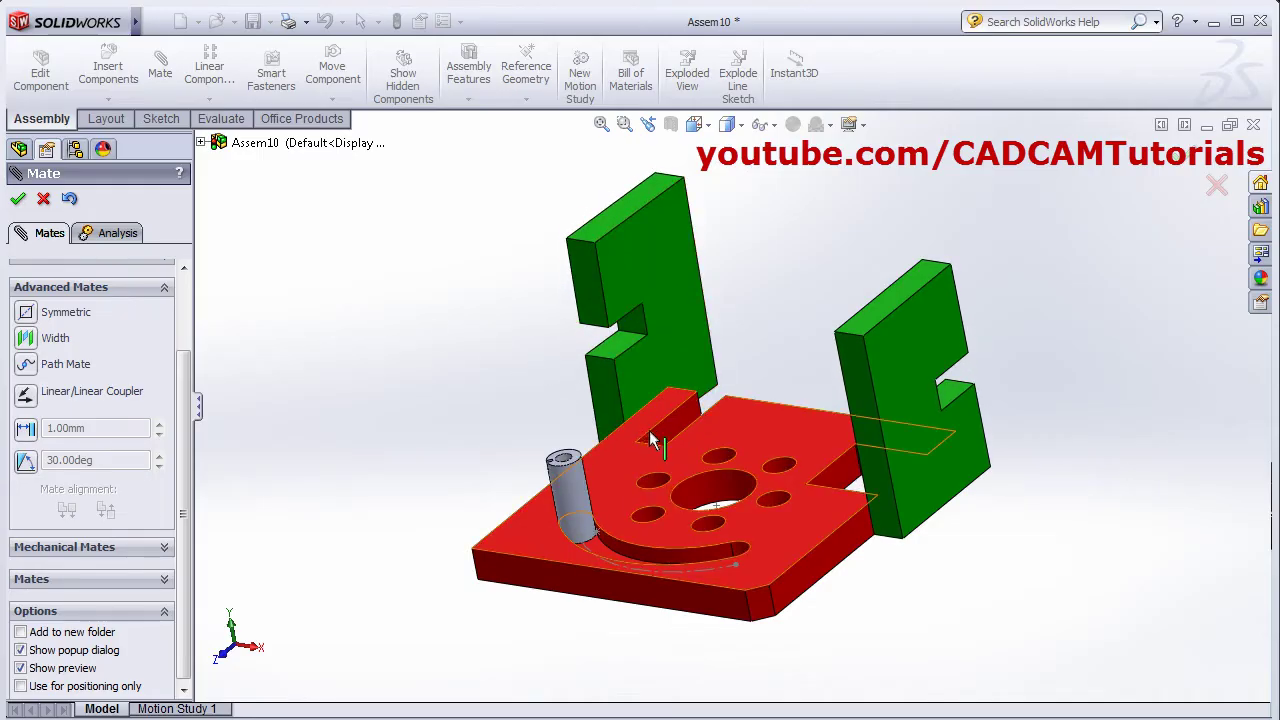
middle_click_drag(649, 430, 775, 345)
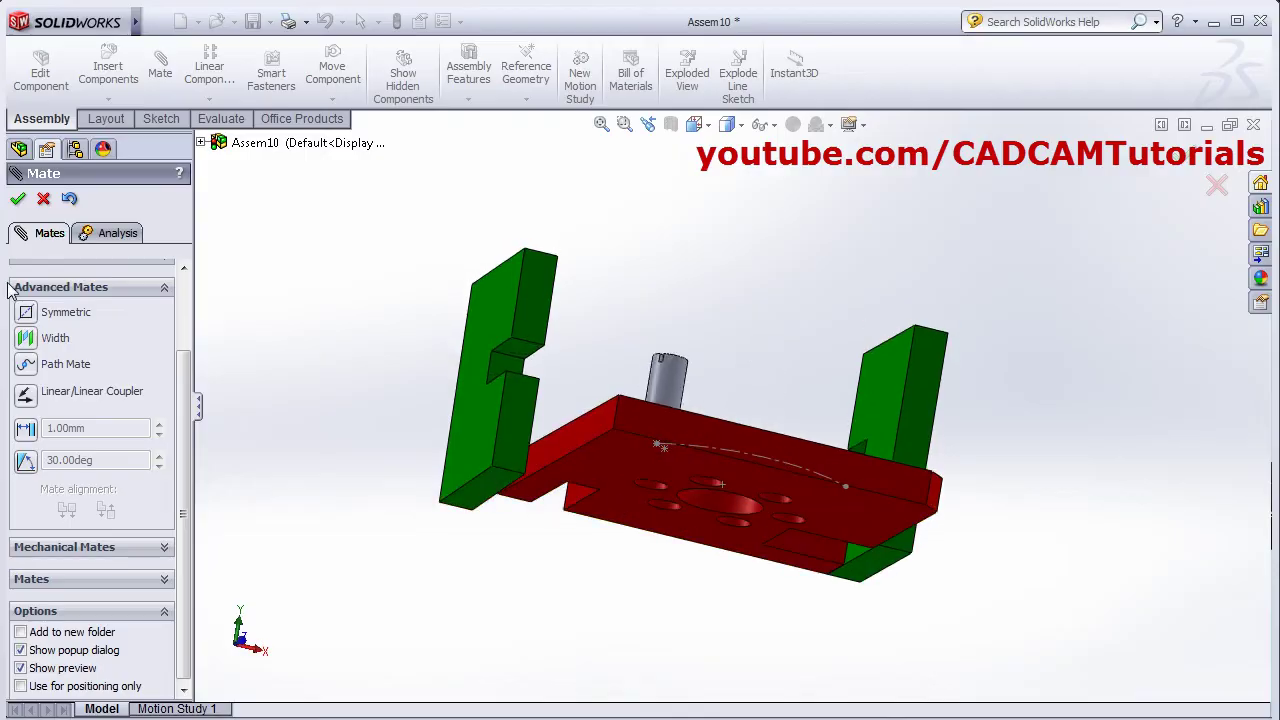
left_click(18, 198)
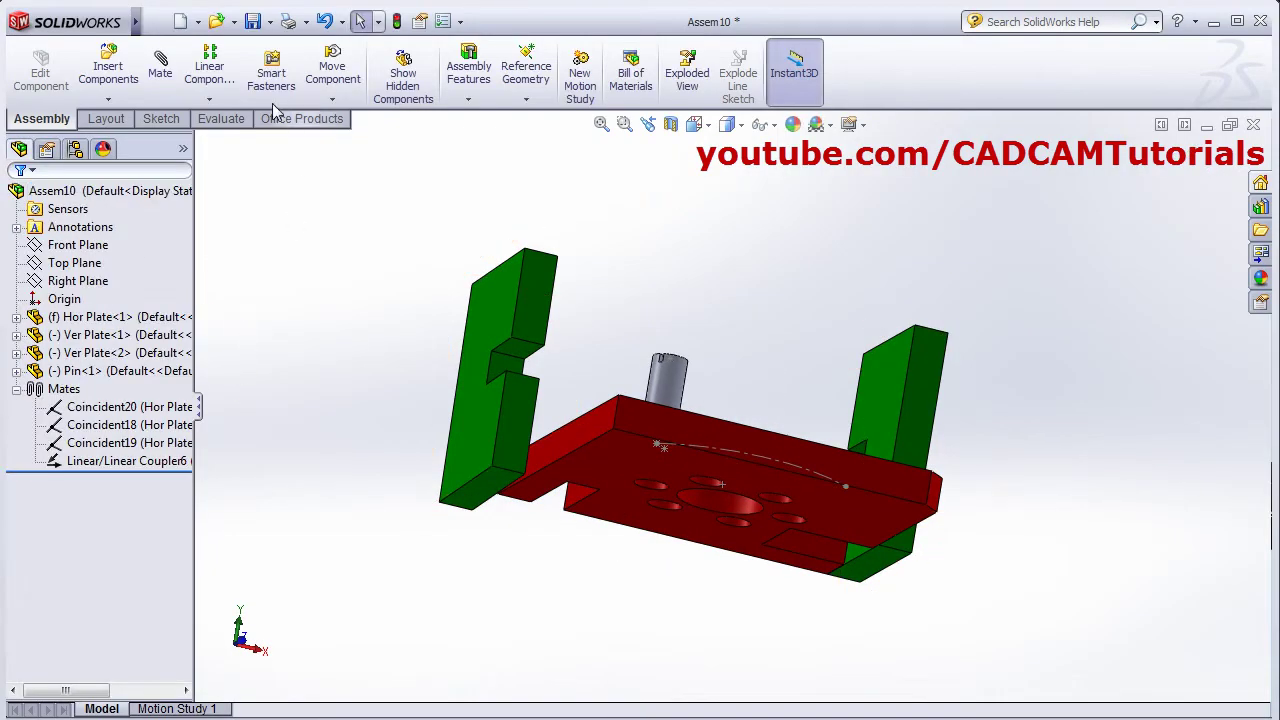
left_click(160, 70)
left_click(478, 493)
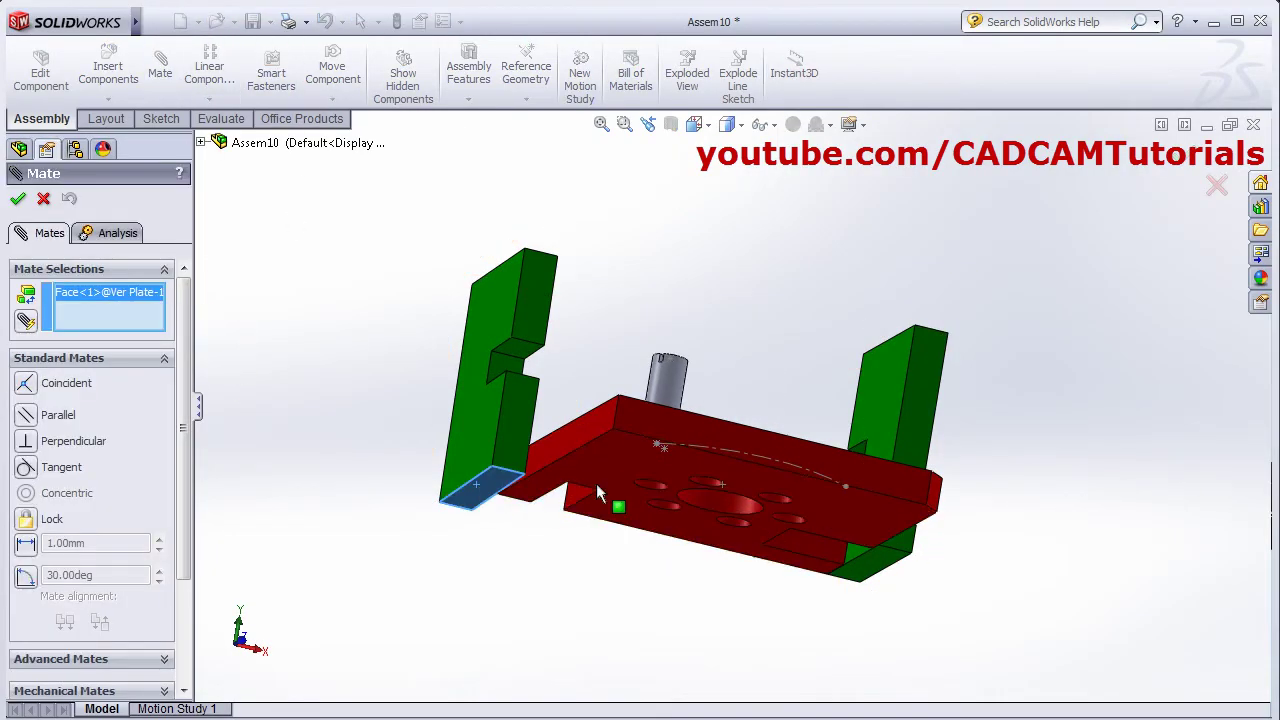
left_click(606, 468)
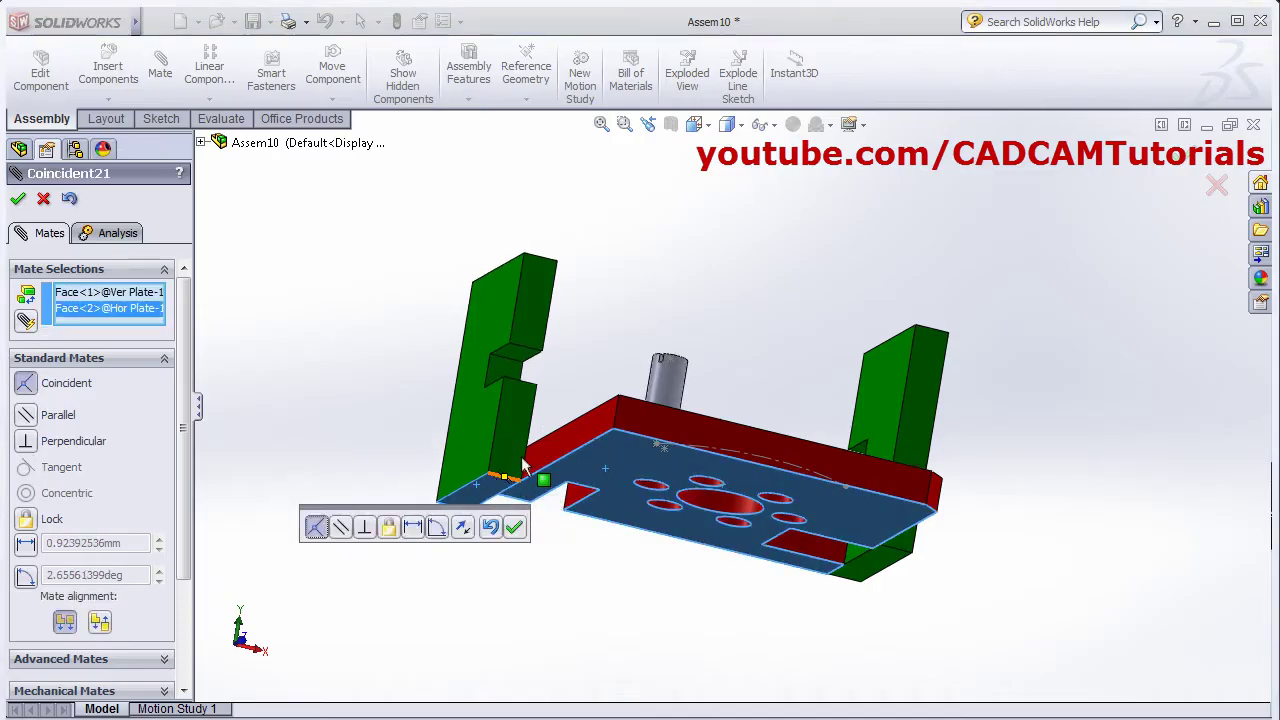
left_click(514, 527)
middle_click_drag(566, 505, 506, 434)
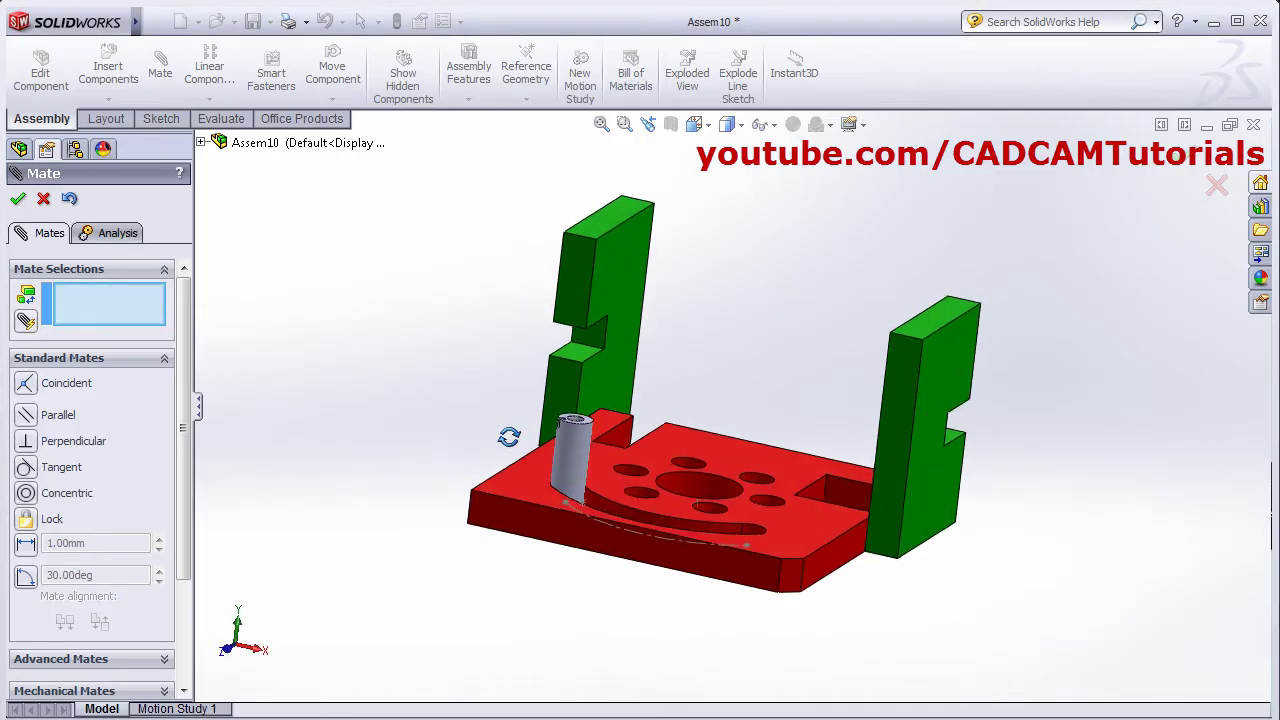
Drag Ver Plate<1> back and forth to confirm the right plate follows via the coupler.
left_click(18, 199)
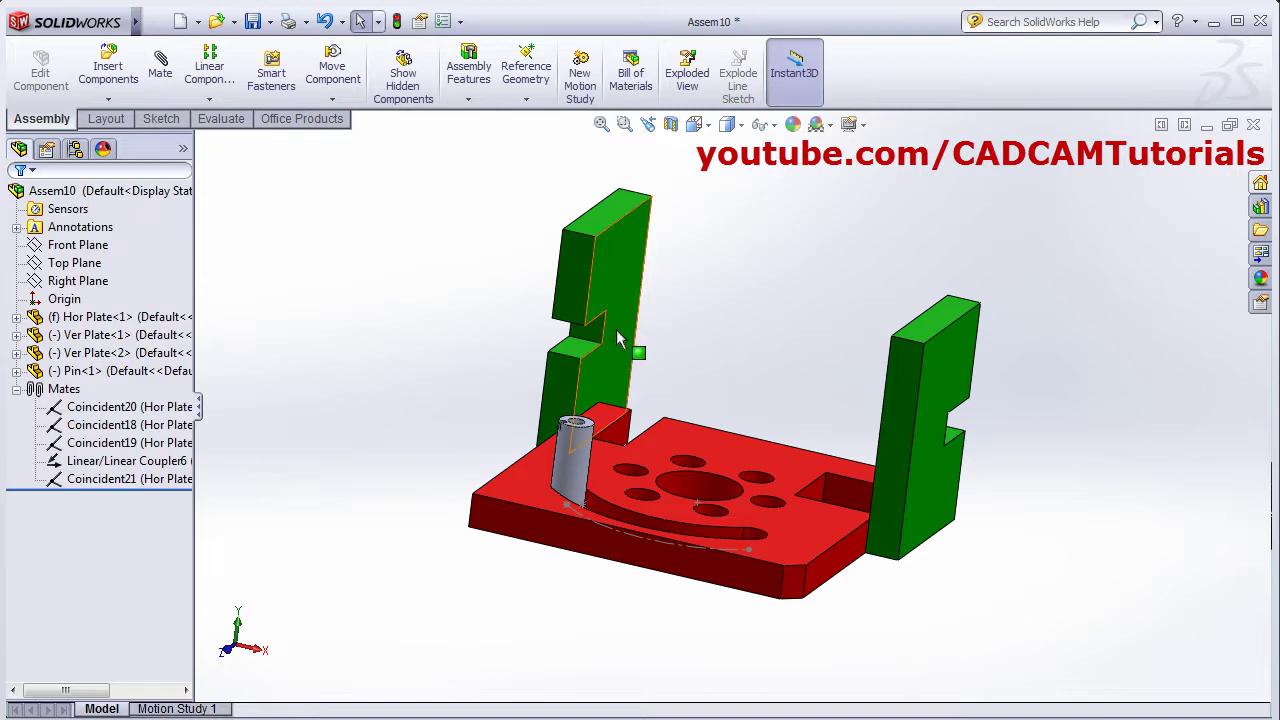
left_click_drag(612, 338, 566, 374)
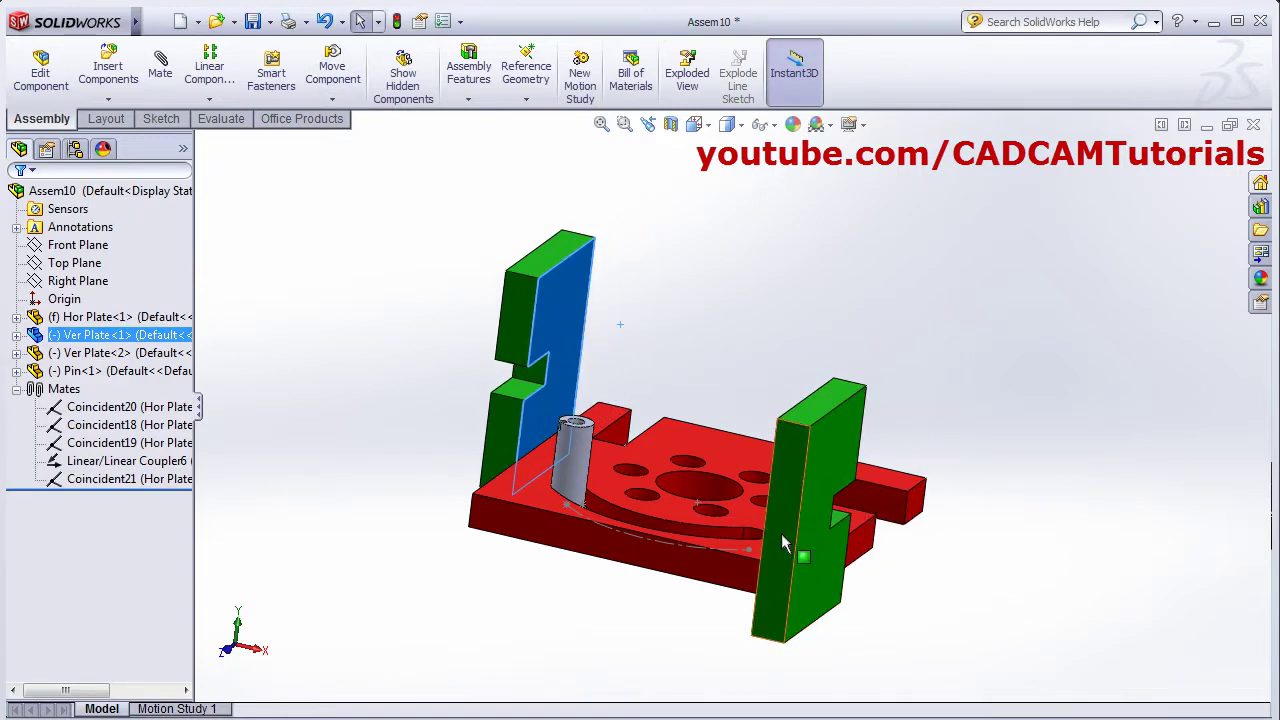
middle_click_drag(729, 400, 657, 371)
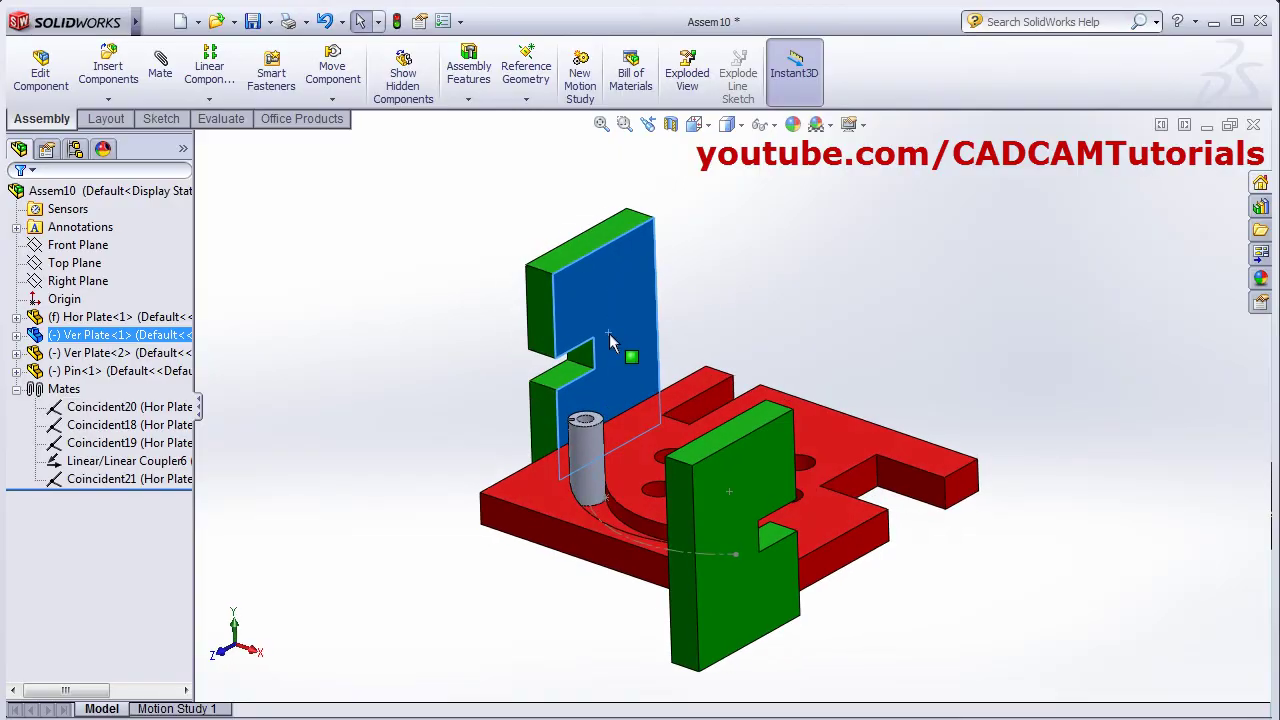
left_click_drag(612, 343, 786, 298)
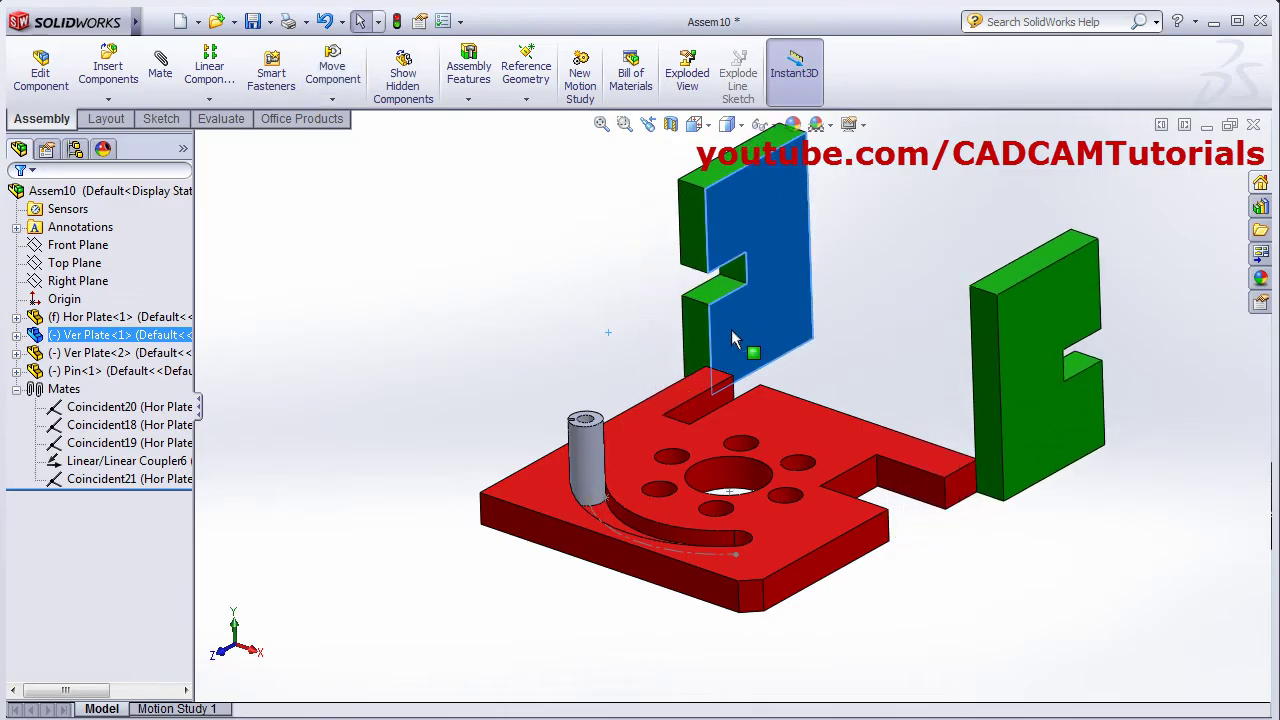
left_click_drag(793, 320, 840, 290)
left_click_drag(797, 300, 660, 365)
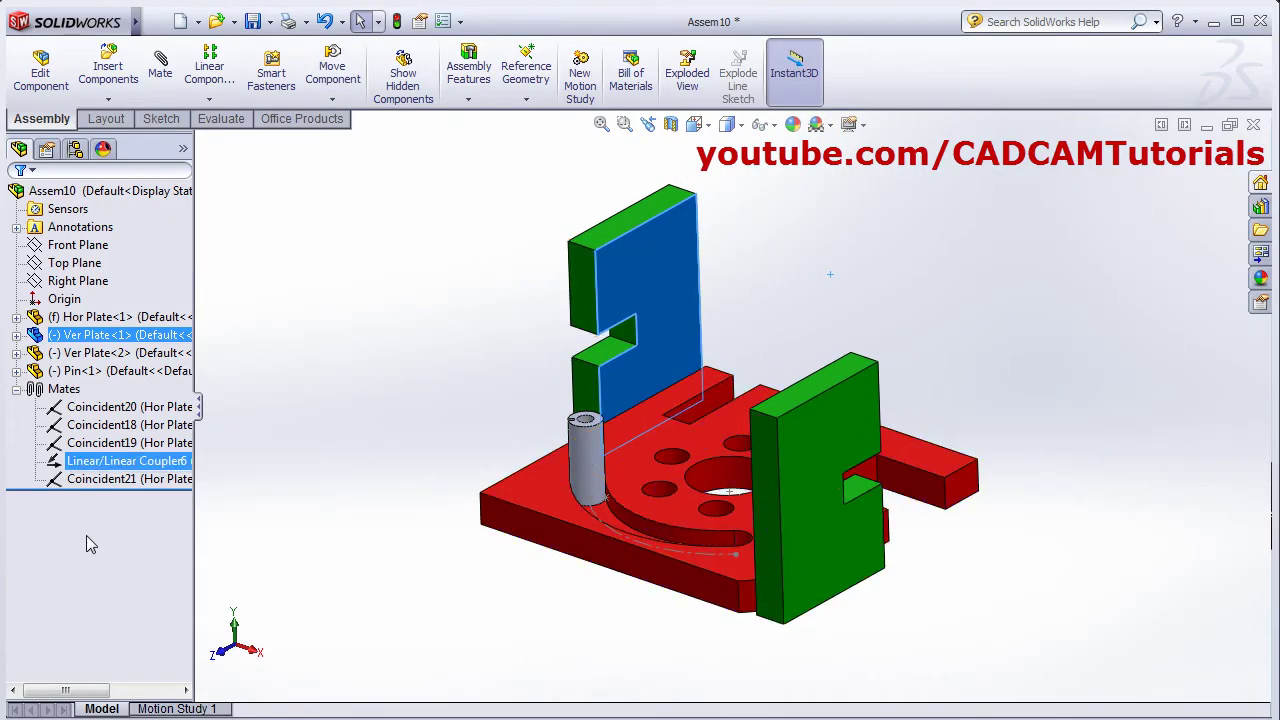
Set Linear/Linear Coupler6's second ratio to 1.00mm and test the plates moving equally.
left_click(56, 466)
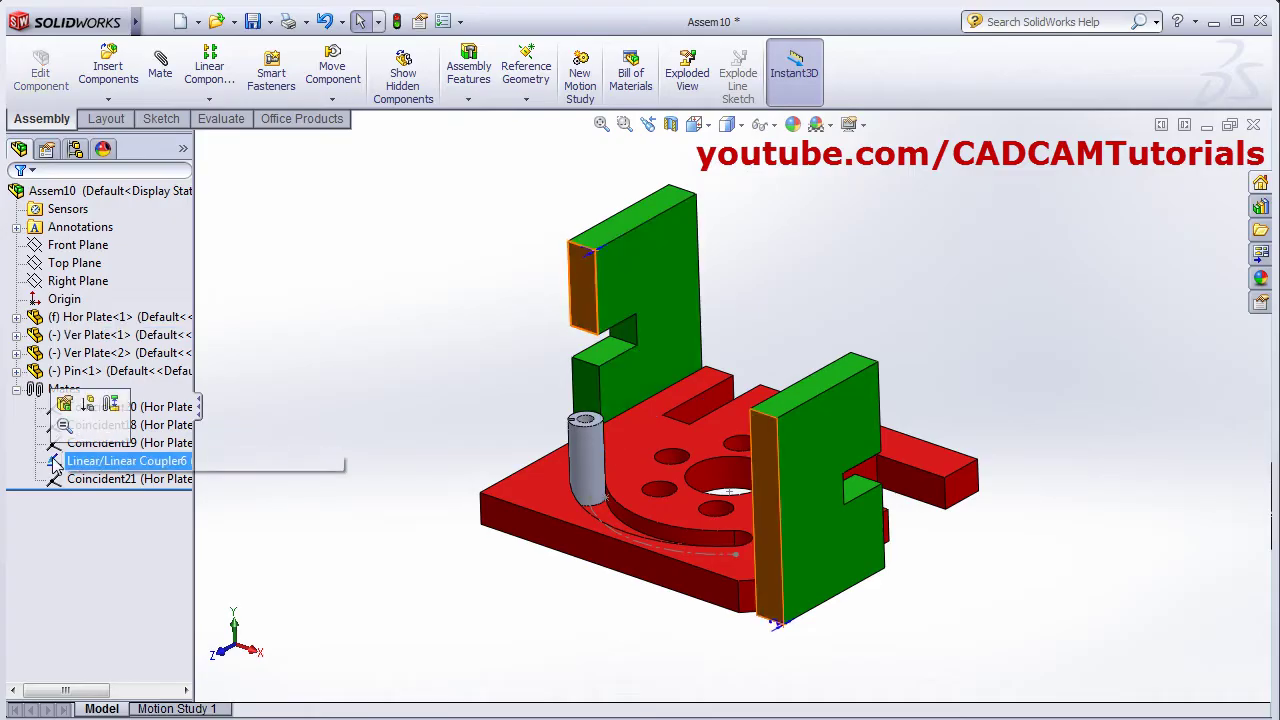
left_click(64, 404)
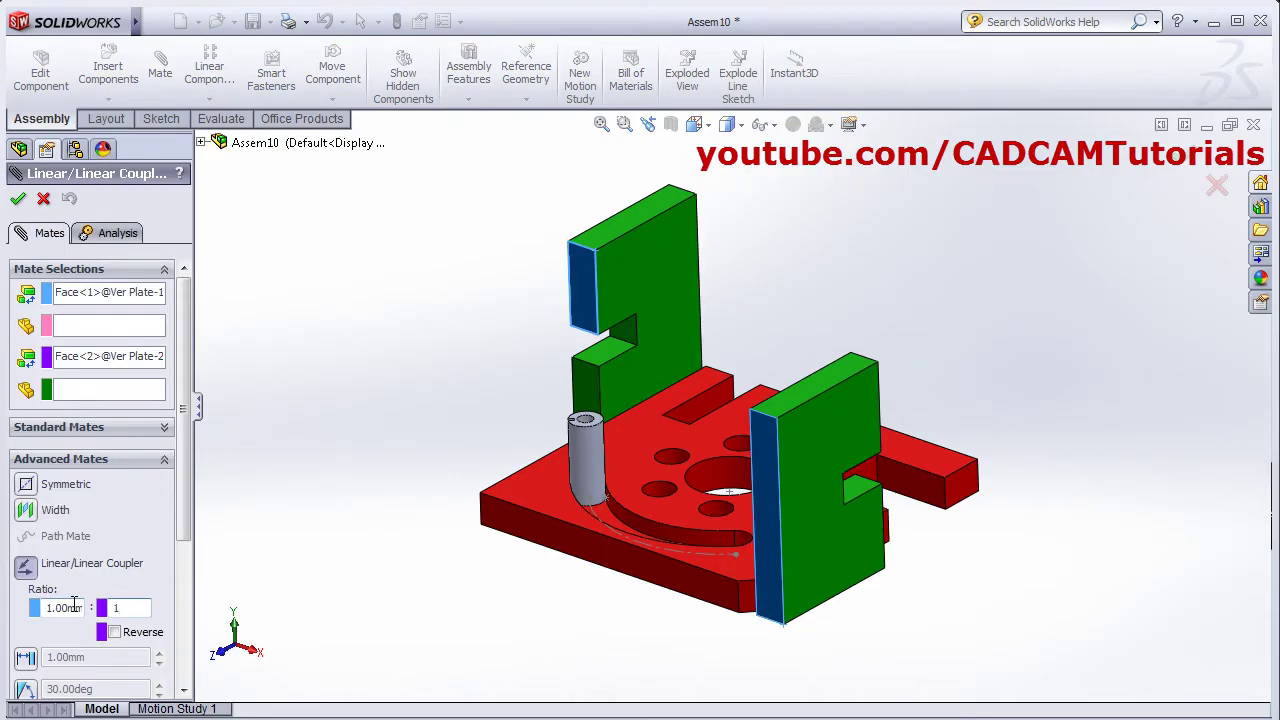
key("Tab")
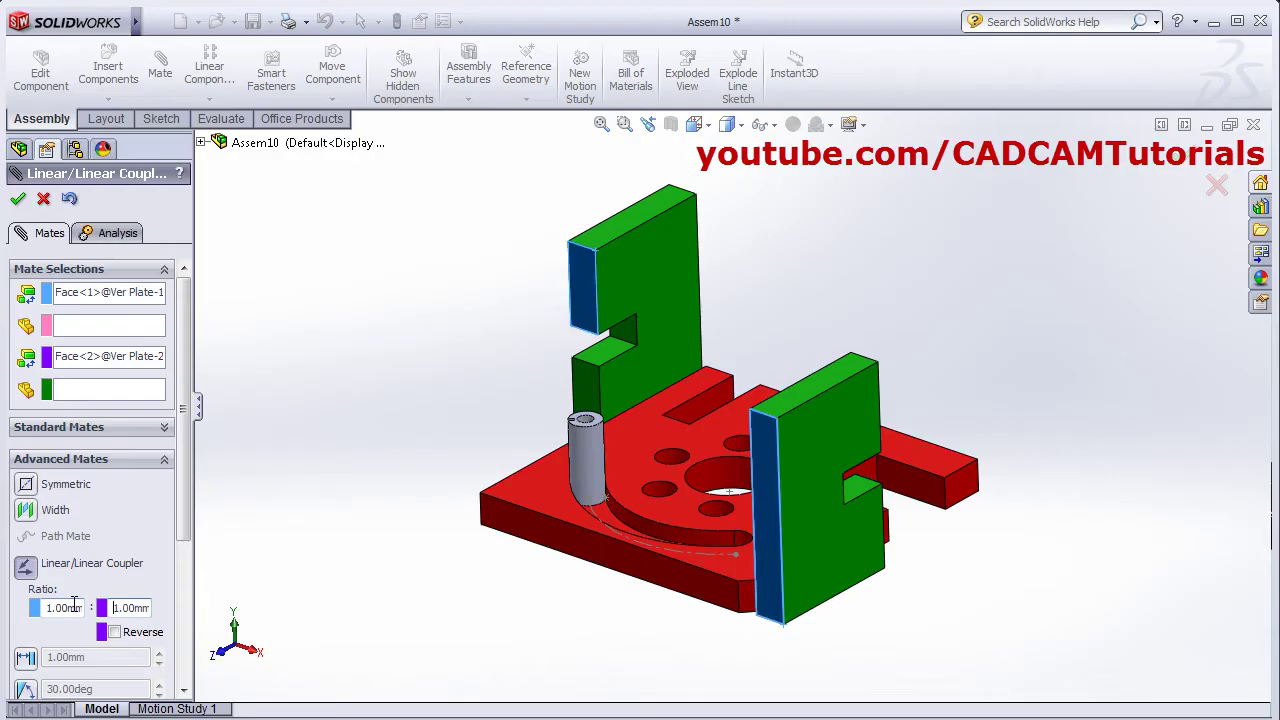
left_click(18, 200)
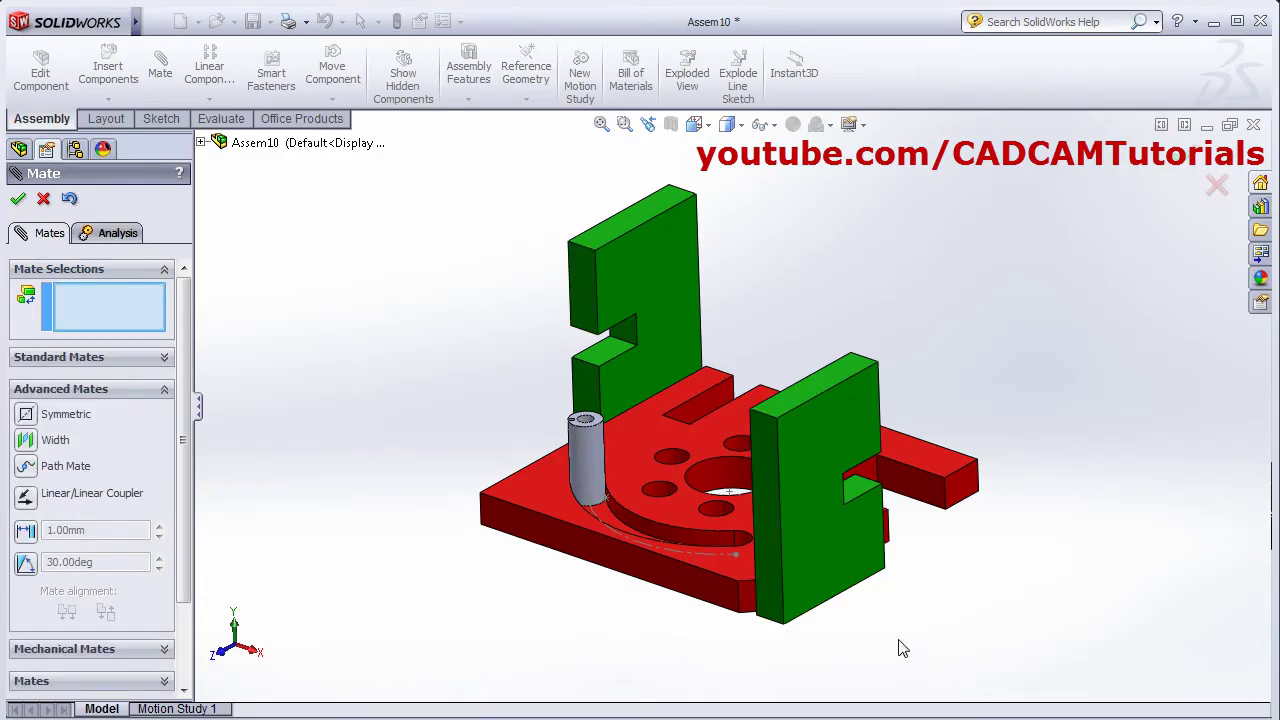
left_click_drag(820, 555, 812, 585)
left_click(18, 200)
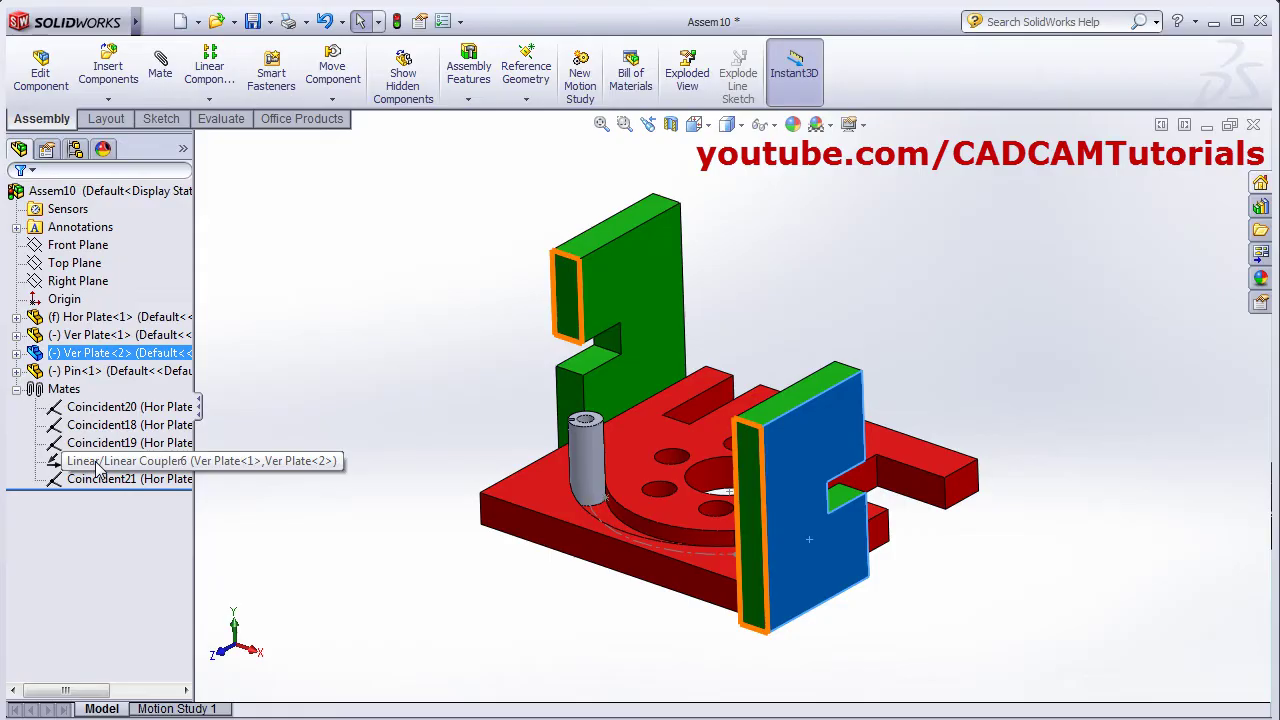
key("ctrl+z")
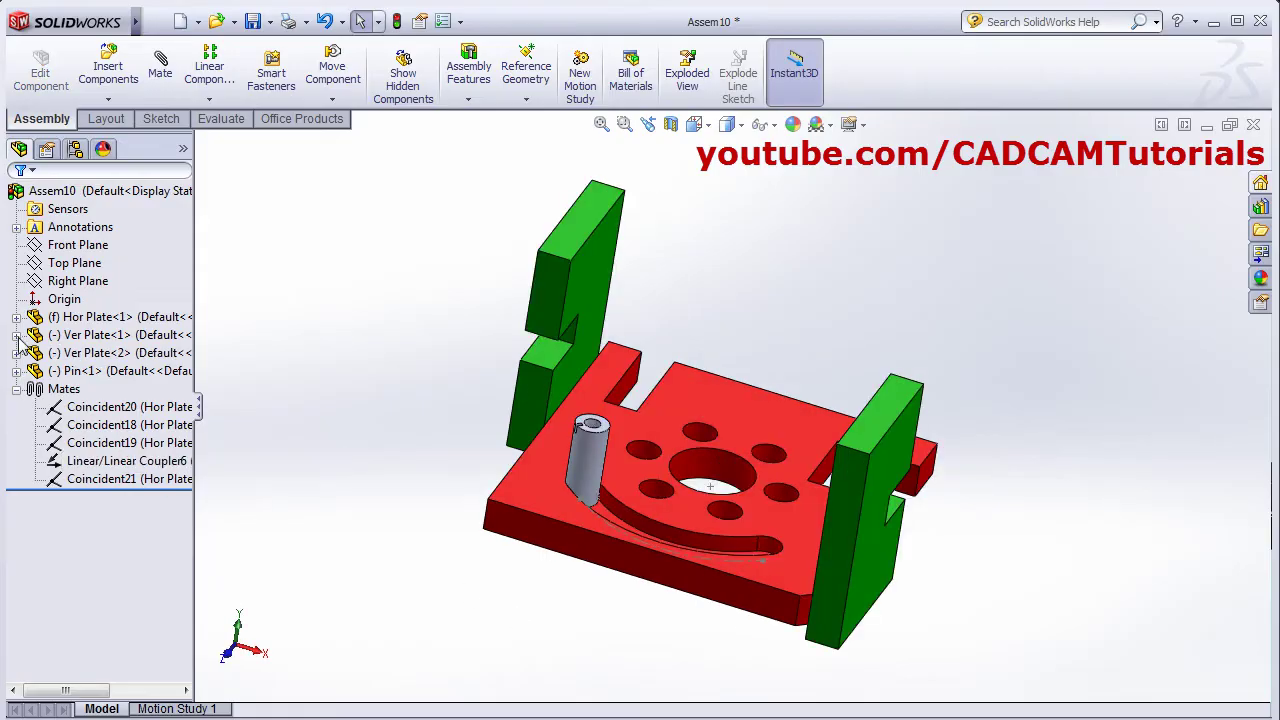
Mate the pin's cylindrical face concentric with a small hole in Hor Plate.
left_click(159, 75)
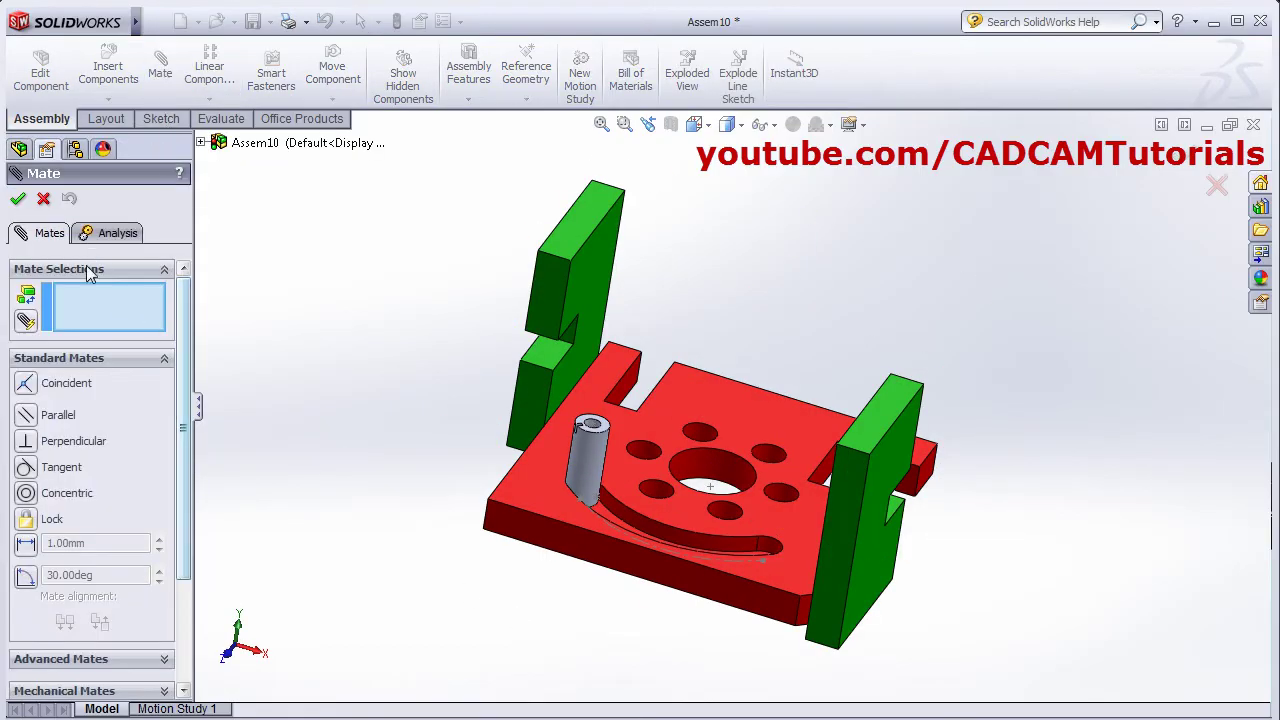
left_click(164, 662)
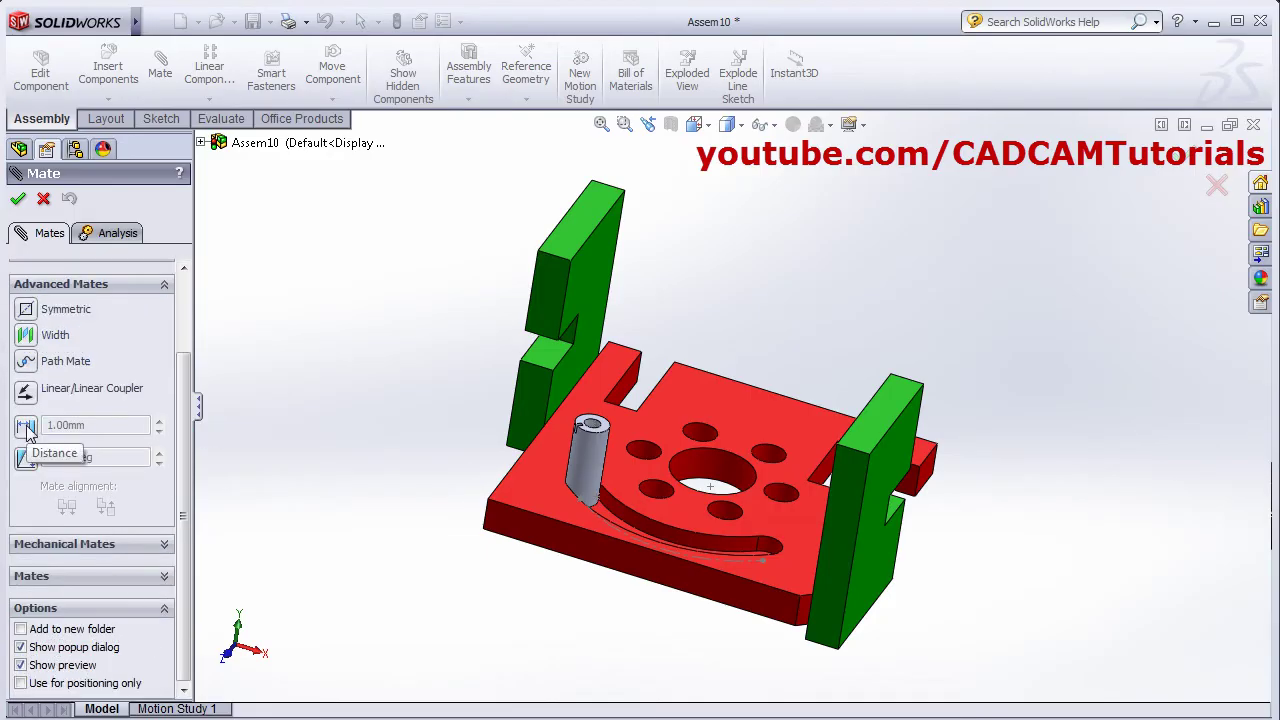
left_click(18, 198)
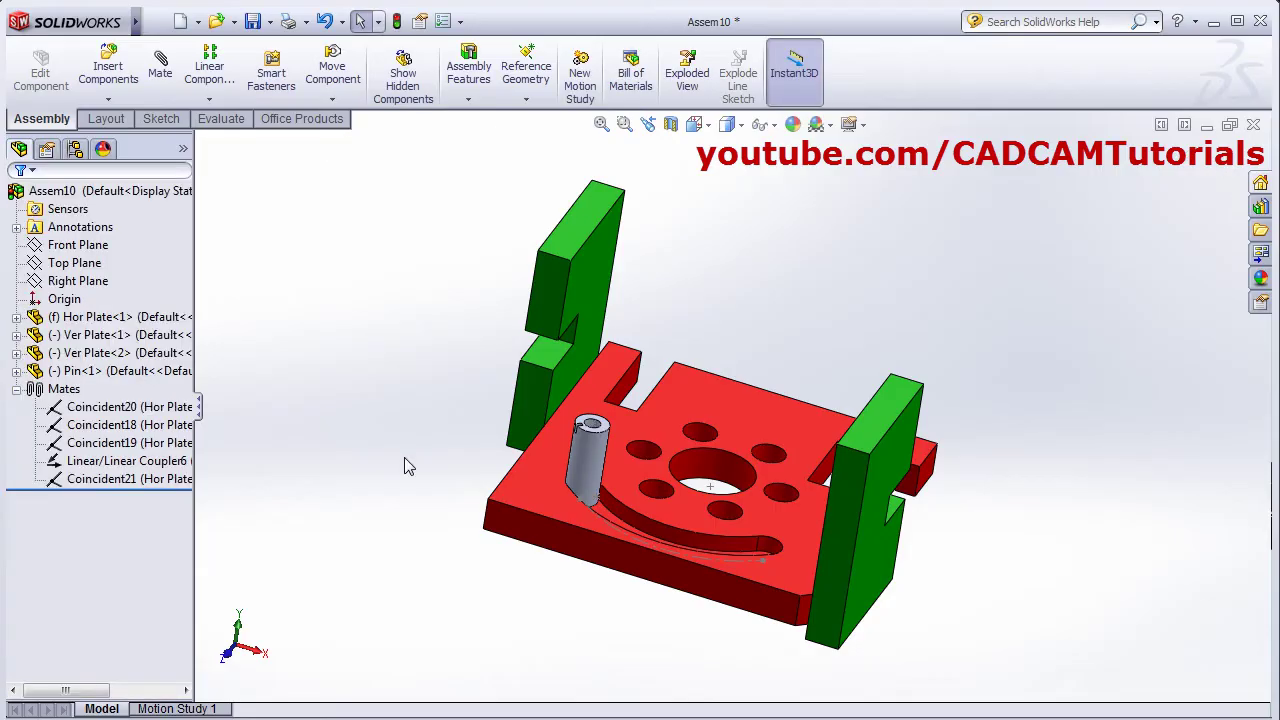
middle_click_drag(703, 492, 286, 171)
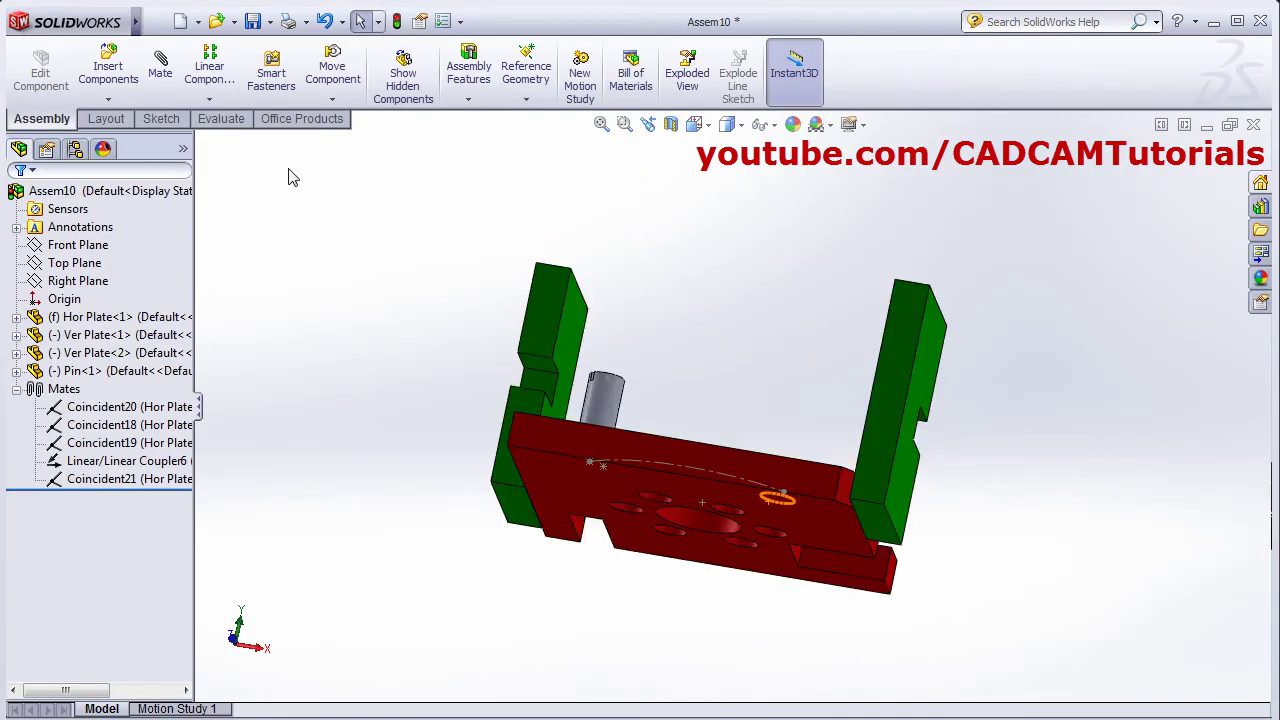
left_click(160, 66)
middle_click_drag(445, 333, 594, 486)
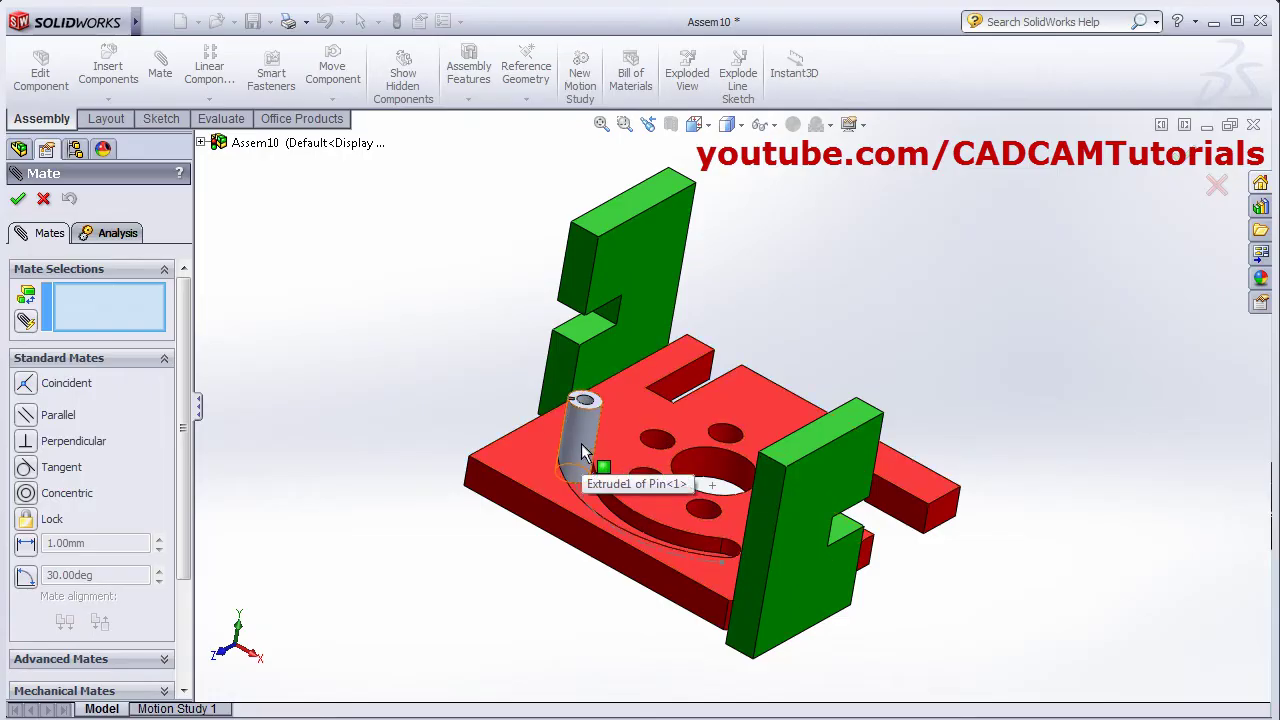
left_click(581, 447)
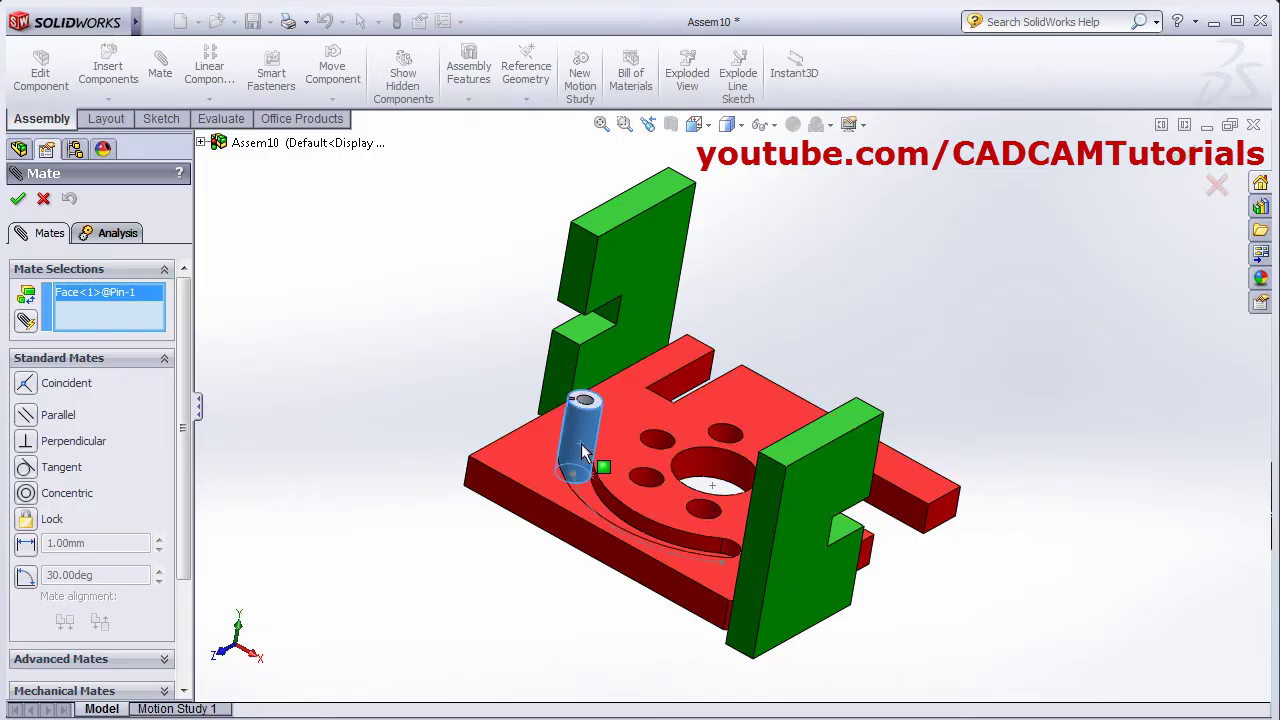
left_click(733, 445)
middle_click_drag(891, 566, 673, 569)
key("ctrl+7")
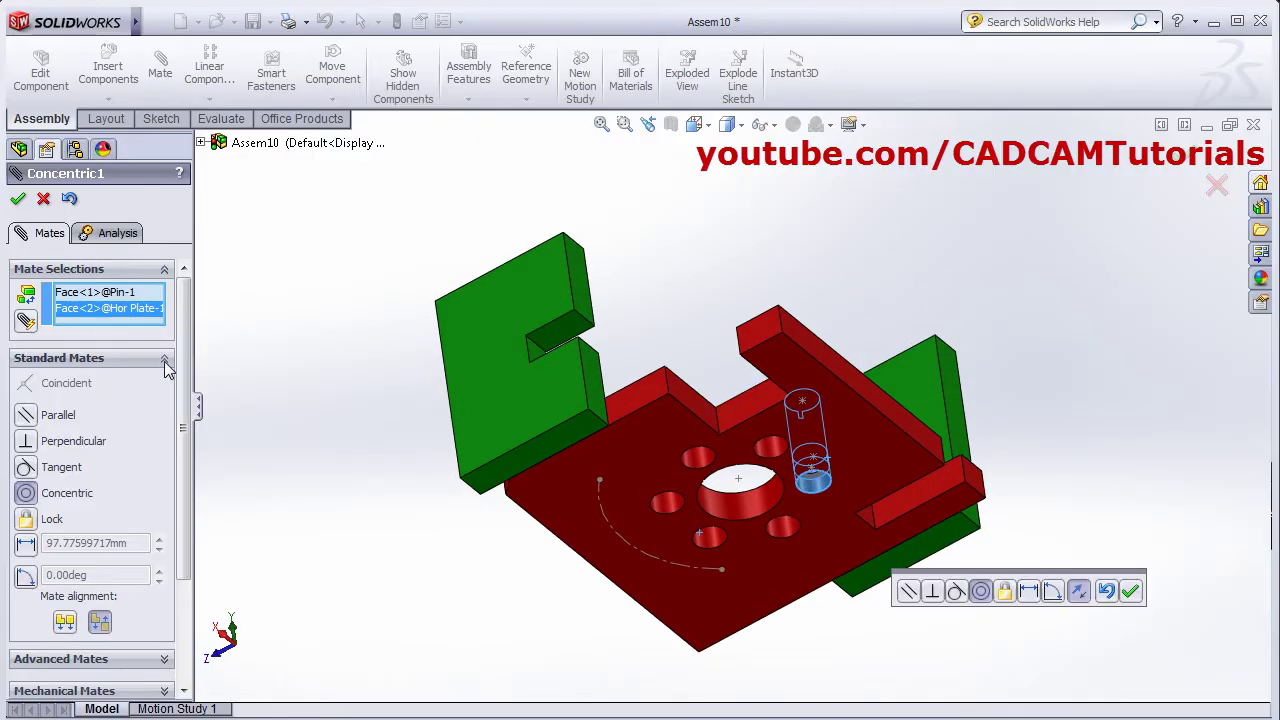
left_click(18, 199)
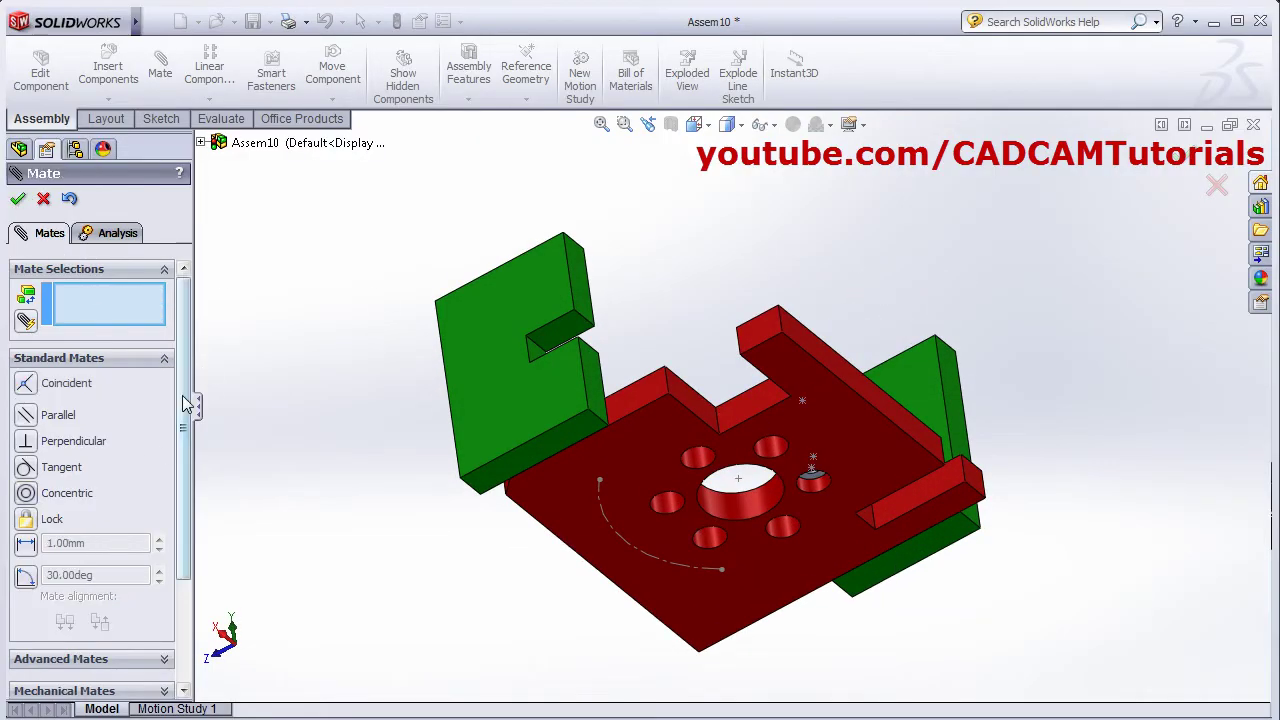
left_click(164, 659)
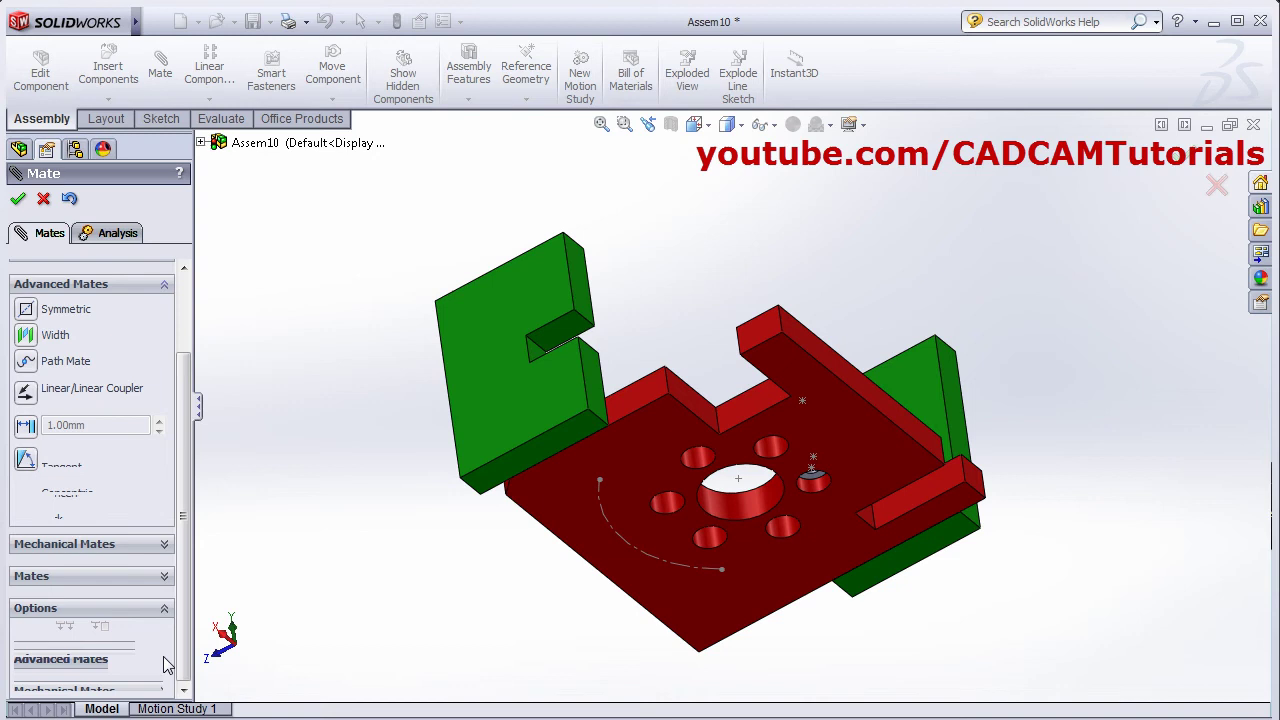
Add a limit distance mate from the pin's end face to the base plate face, 0 to 10.00mm.
left_click(30, 434)
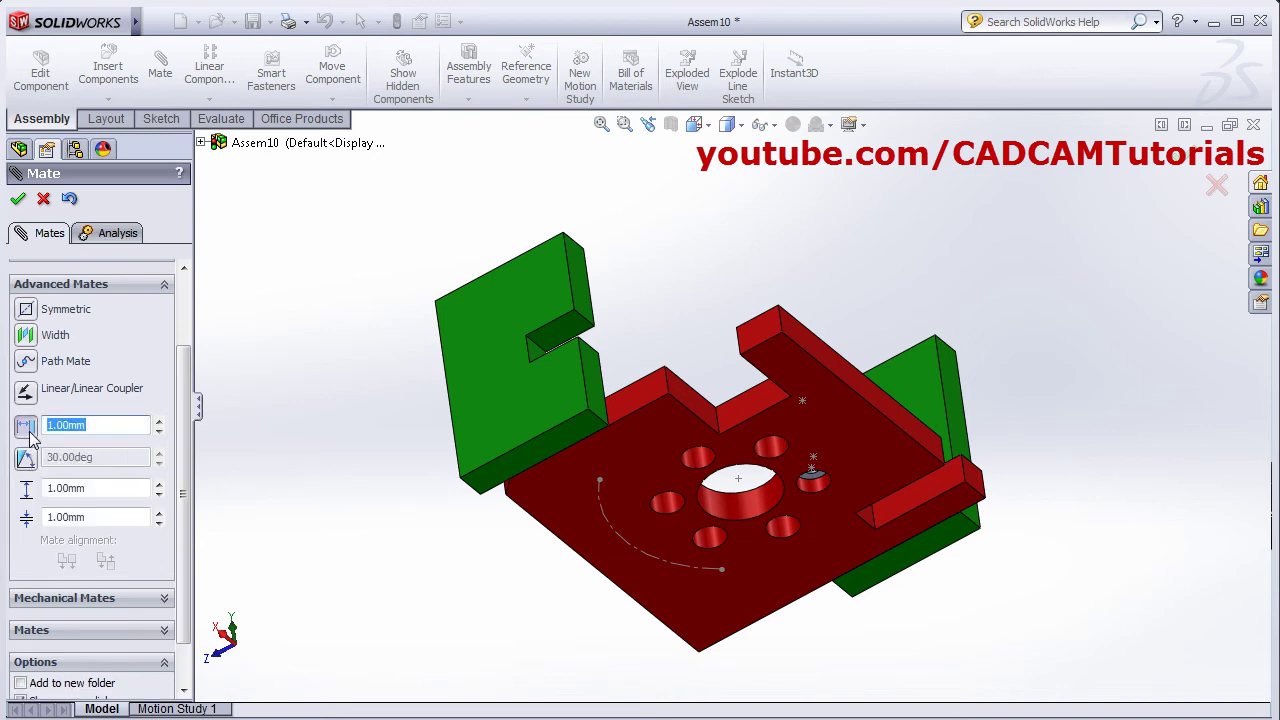
middle_click_drag(830, 486, 828, 447)
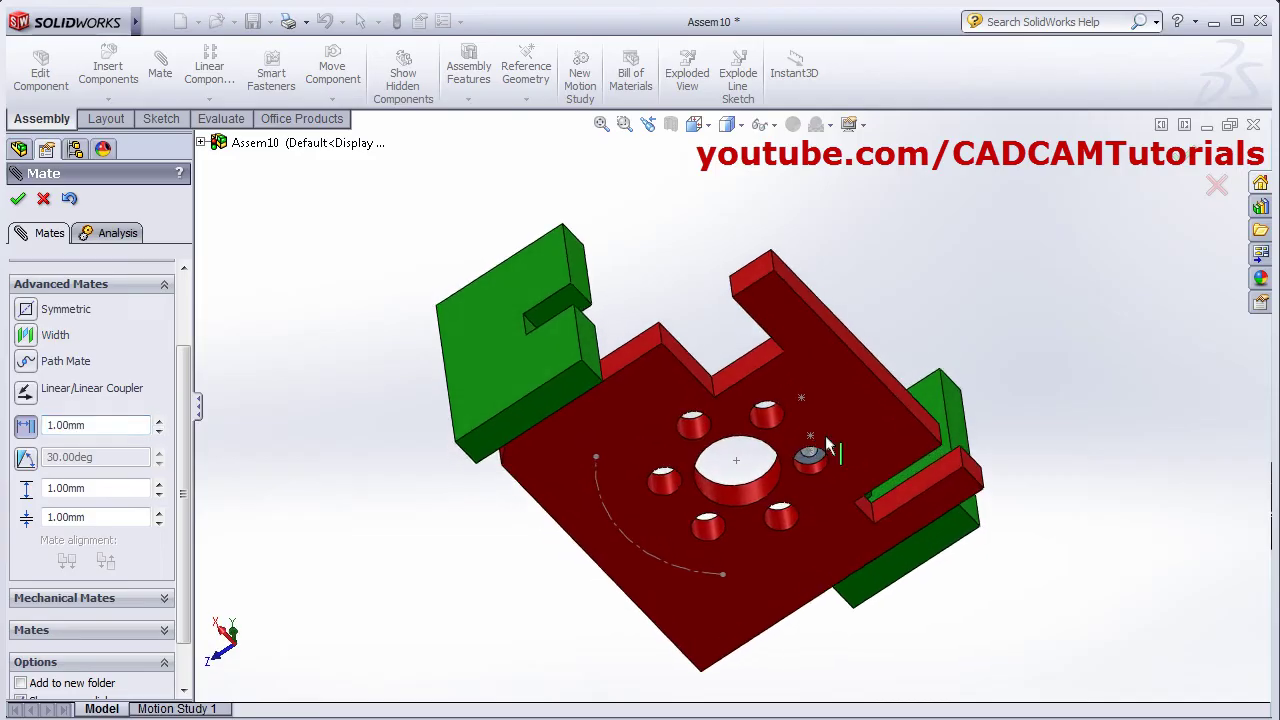
scroll(181, 393, "up", 4)
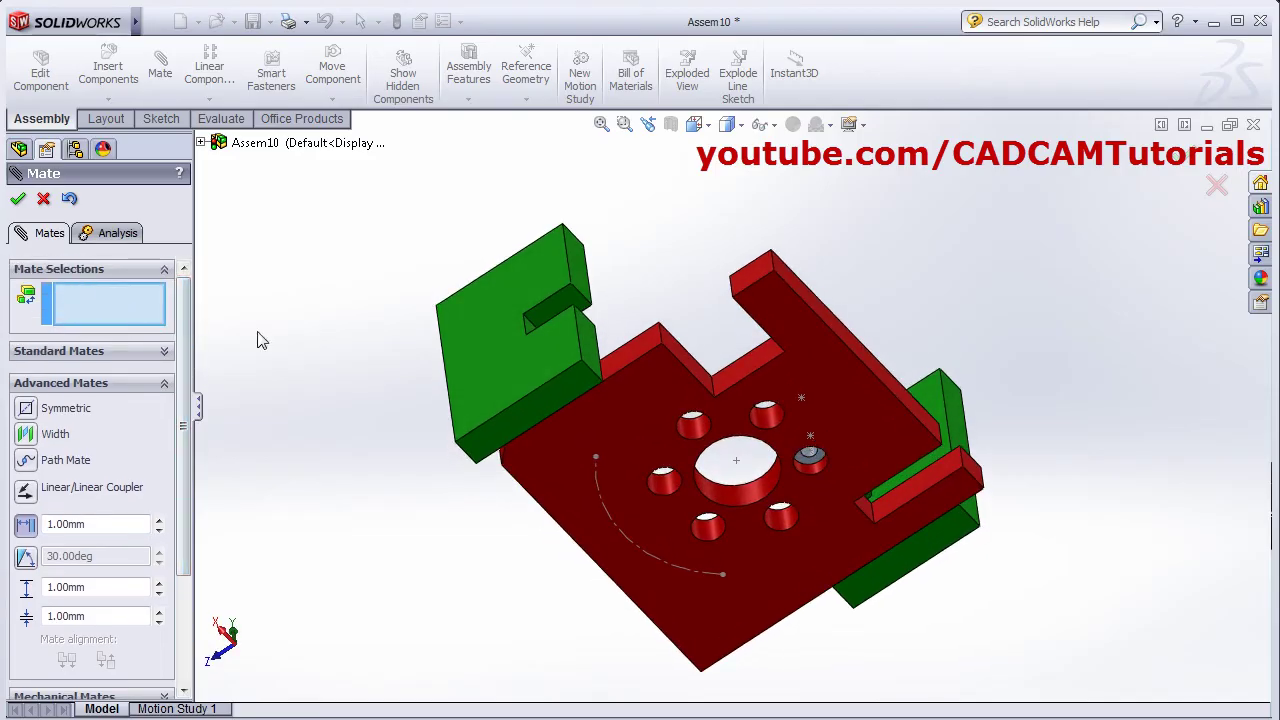
scroll(867, 457, "down", 4)
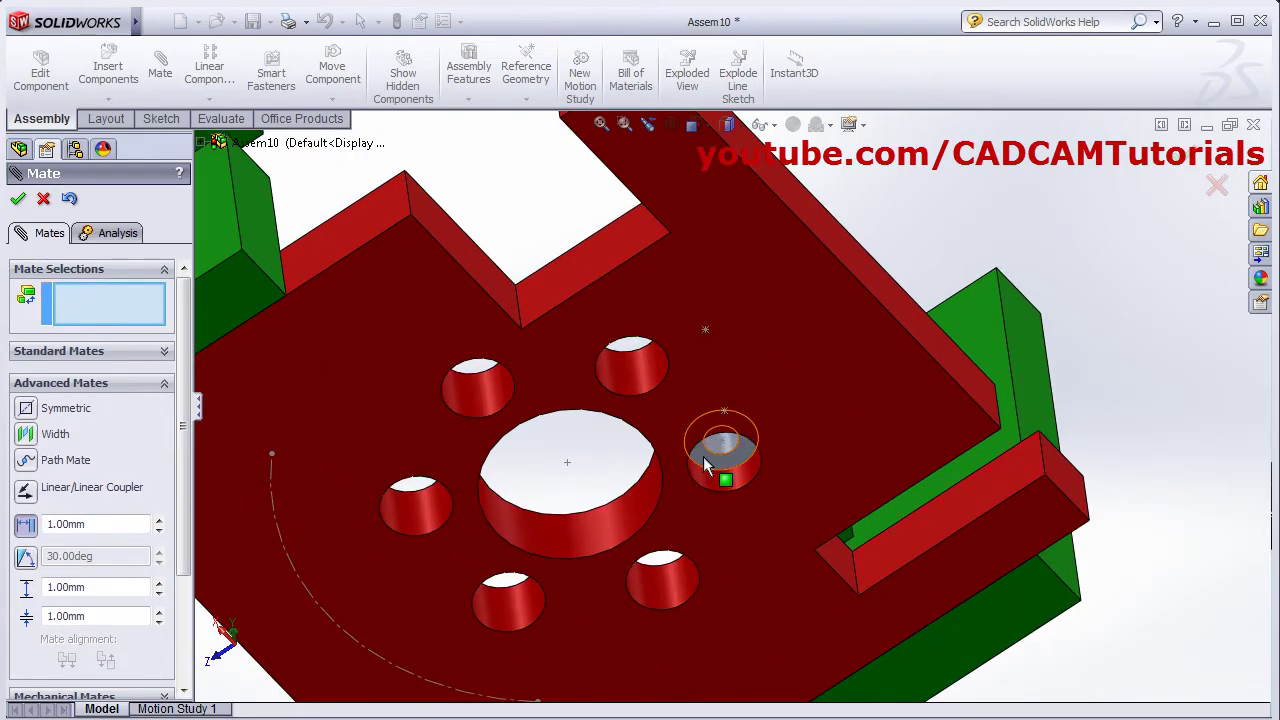
left_click(721, 448)
left_click(718, 534)
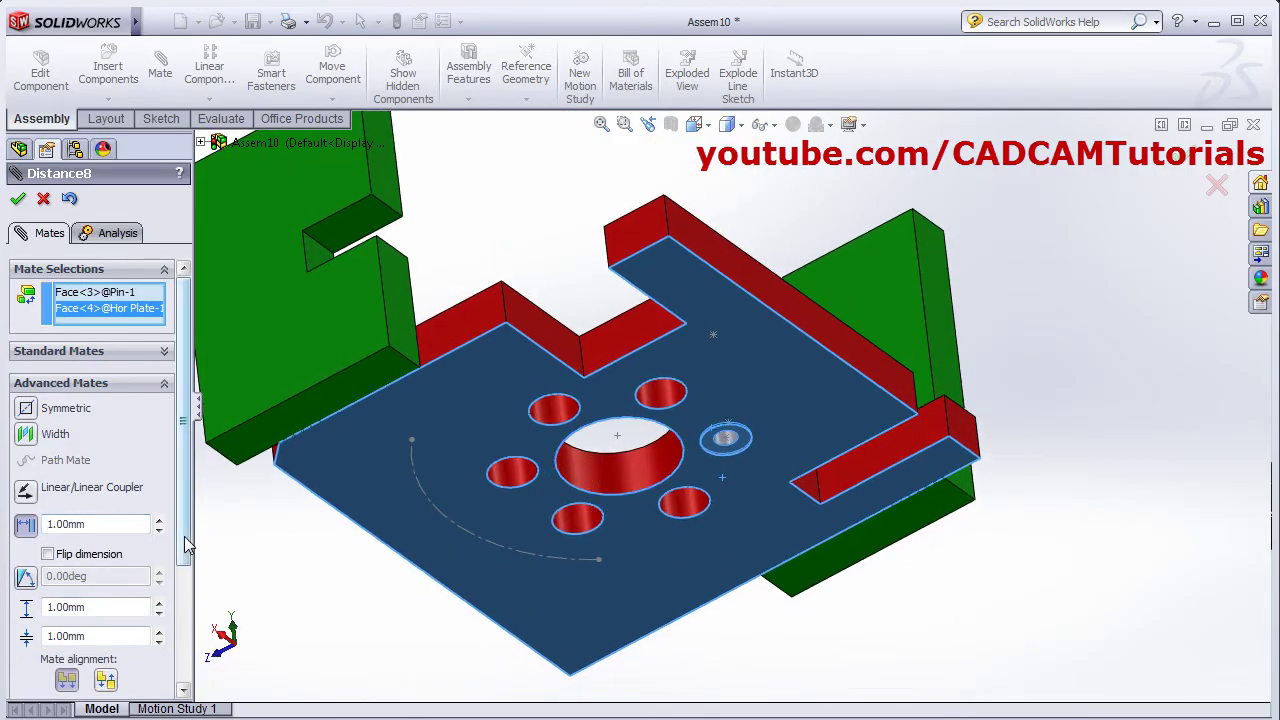
scroll(183, 572, "down", 2)
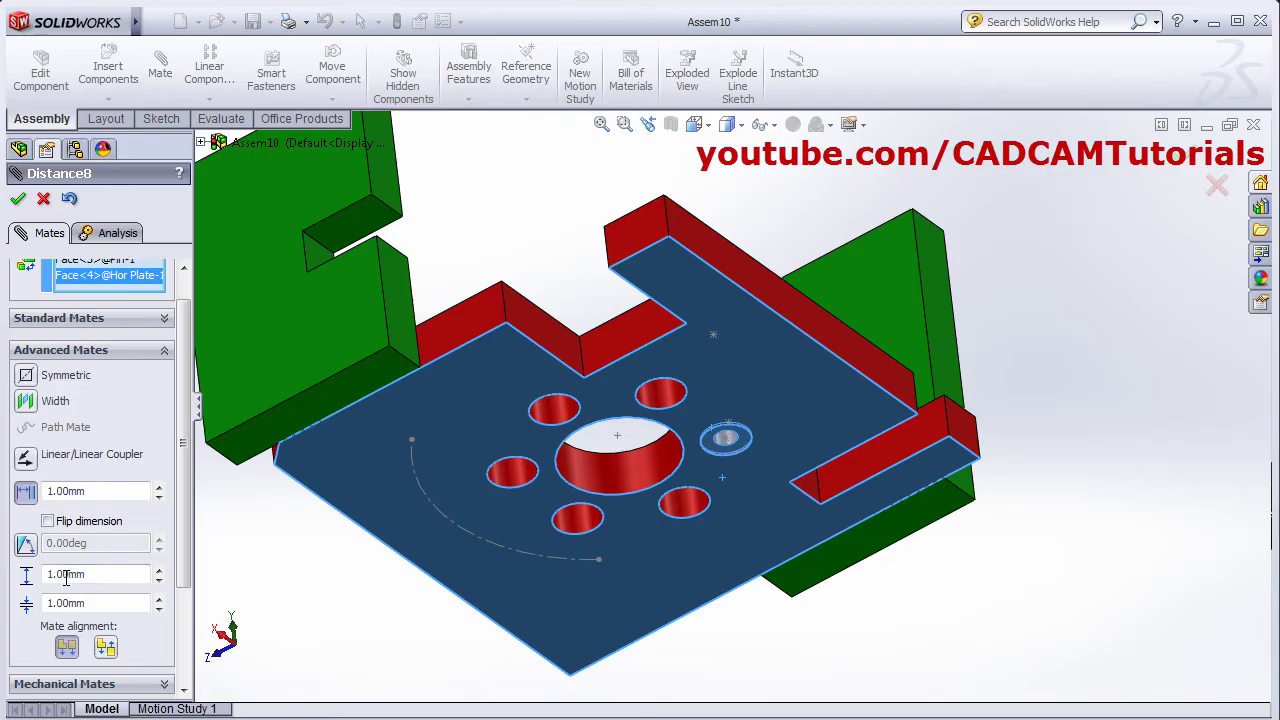
left_click_drag(118, 578, 24, 568)
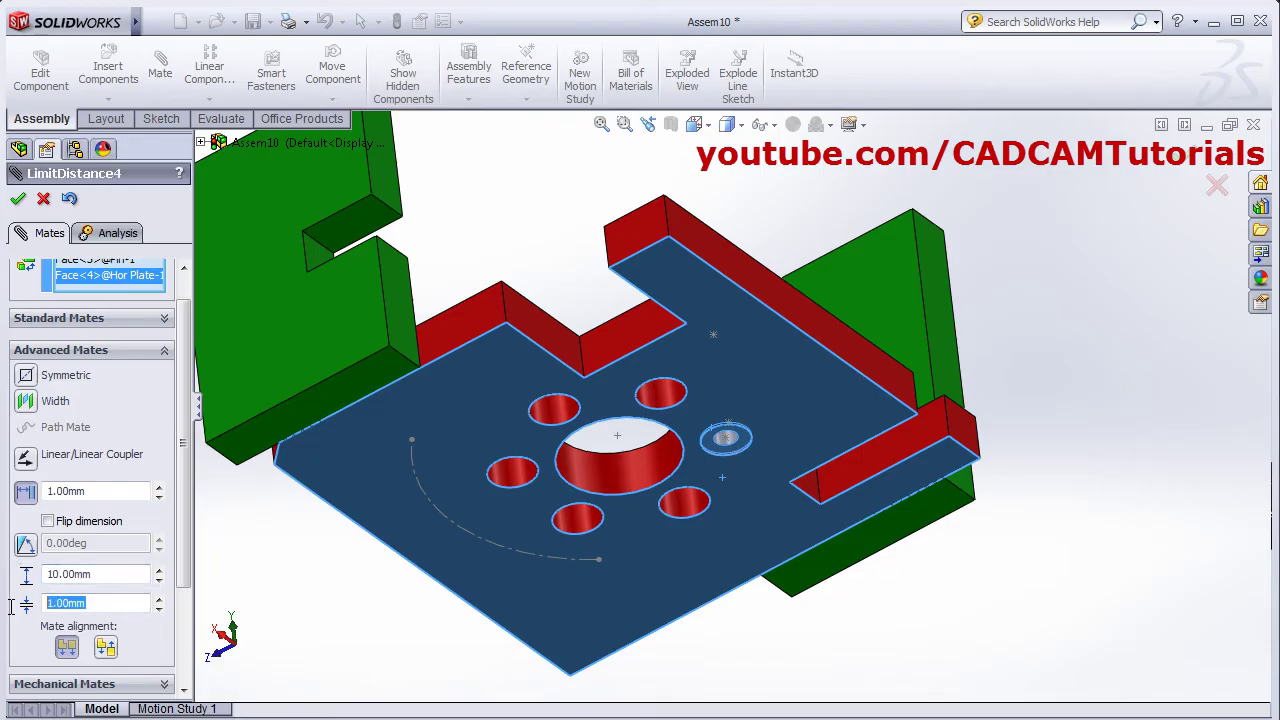
type("0")
key("Return")
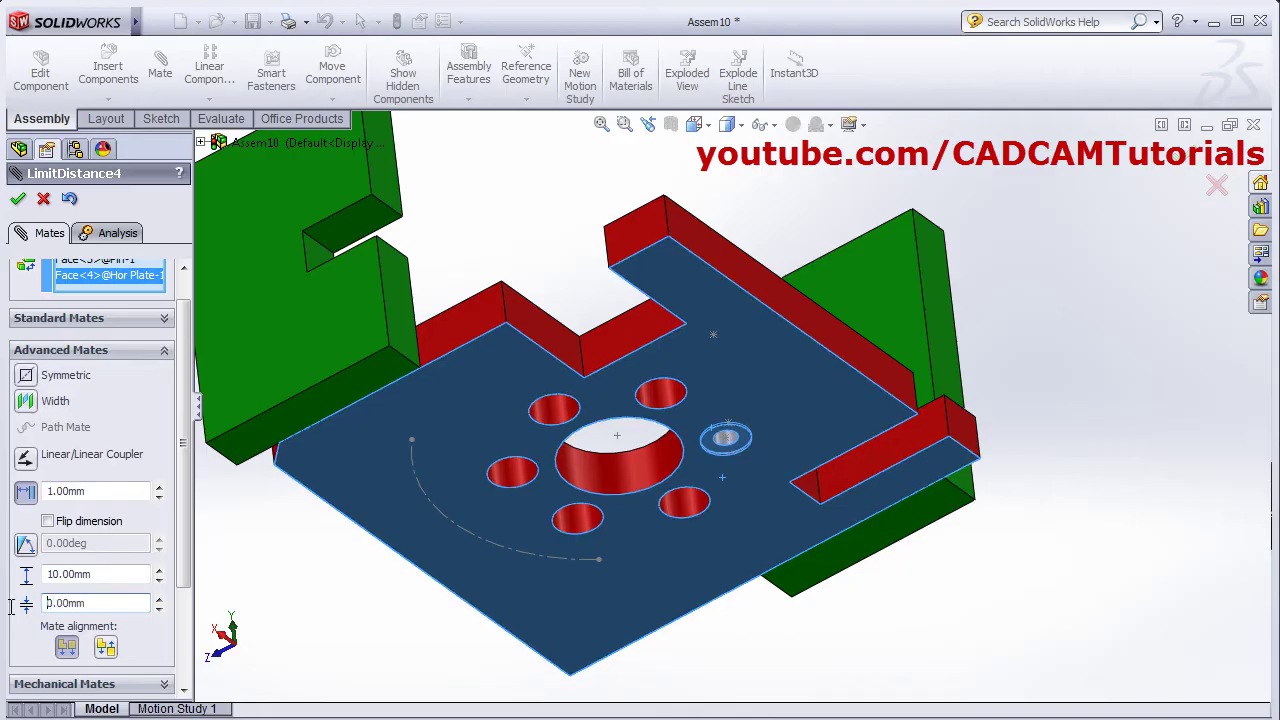
left_click(18, 199)
Select the pin to inspect its movement, then cancel back to the assembly tree.
middle_click_drag(640, 470, 643, 329)
scroll(815, 210, "down", 5)
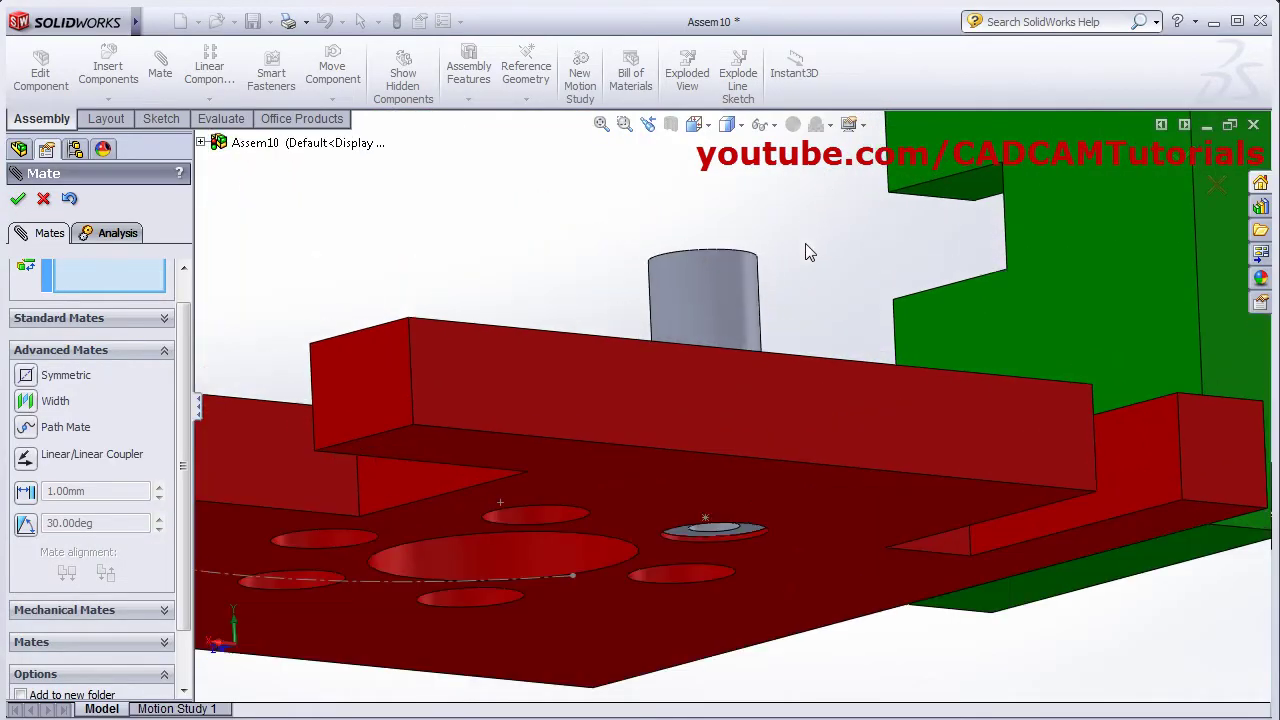
left_click(723, 326)
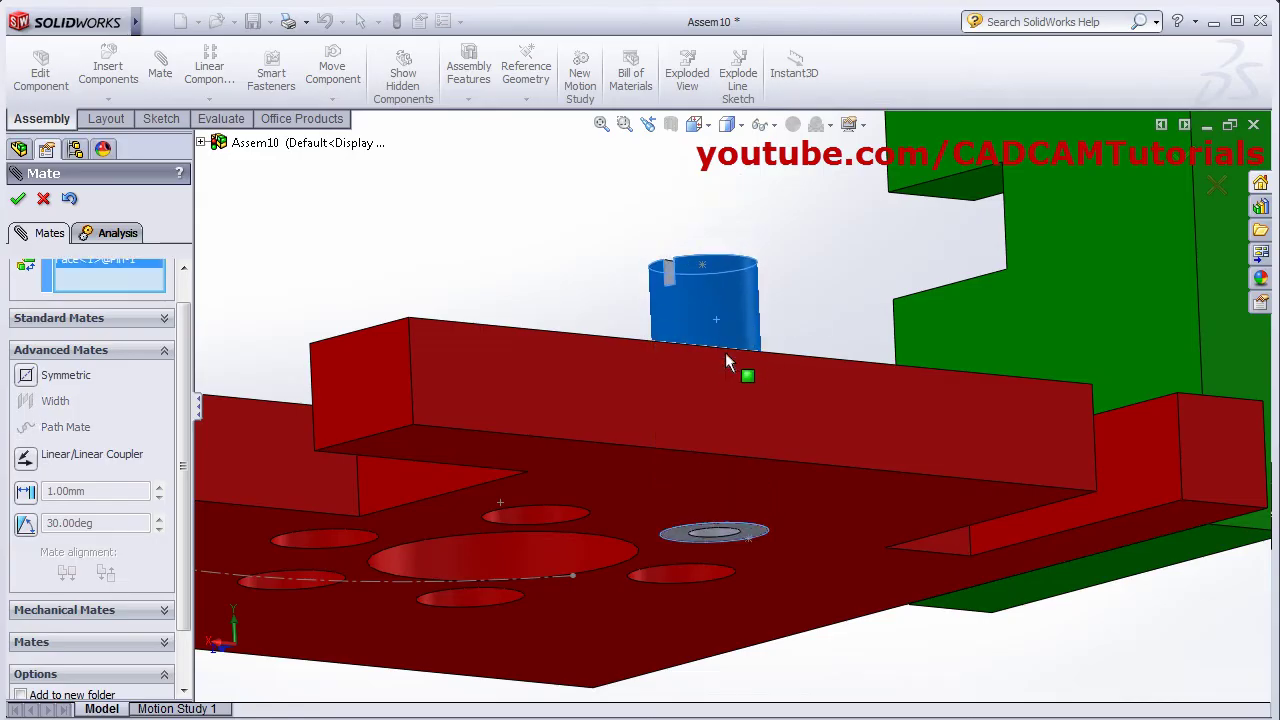
middle_click_drag(748, 297, 730, 565)
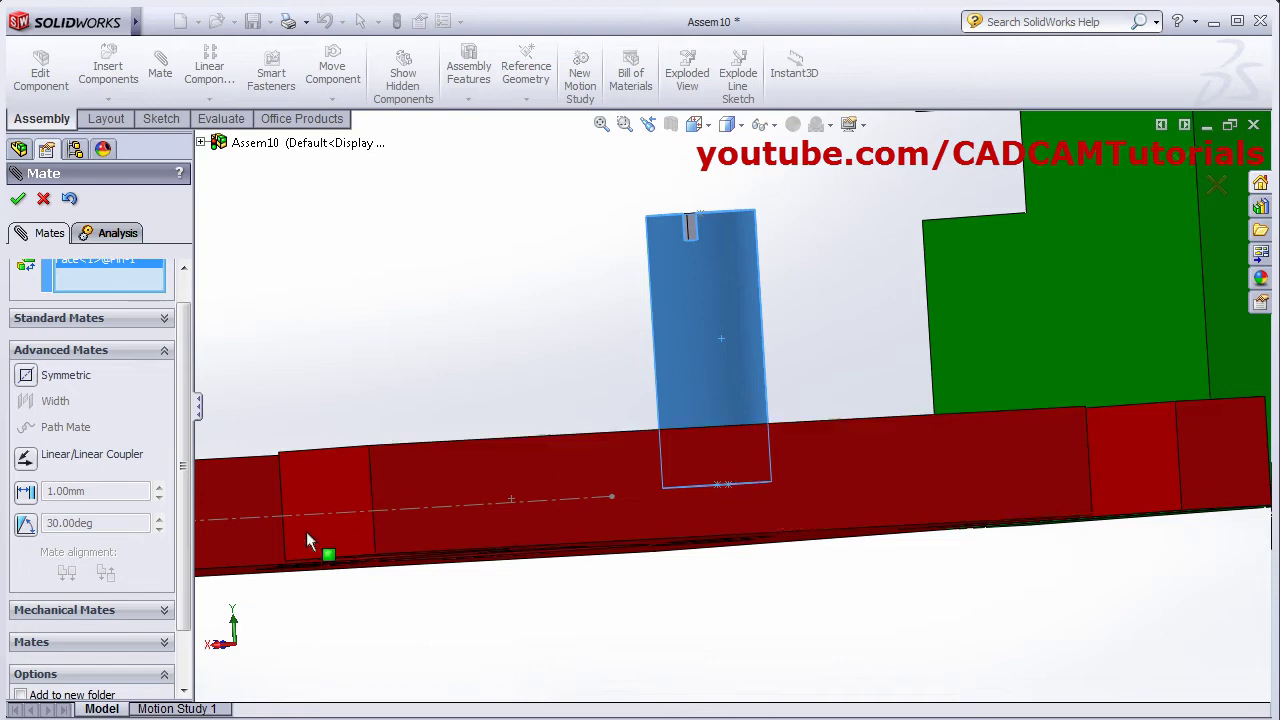
left_click(19, 200)
left_click(44, 200)
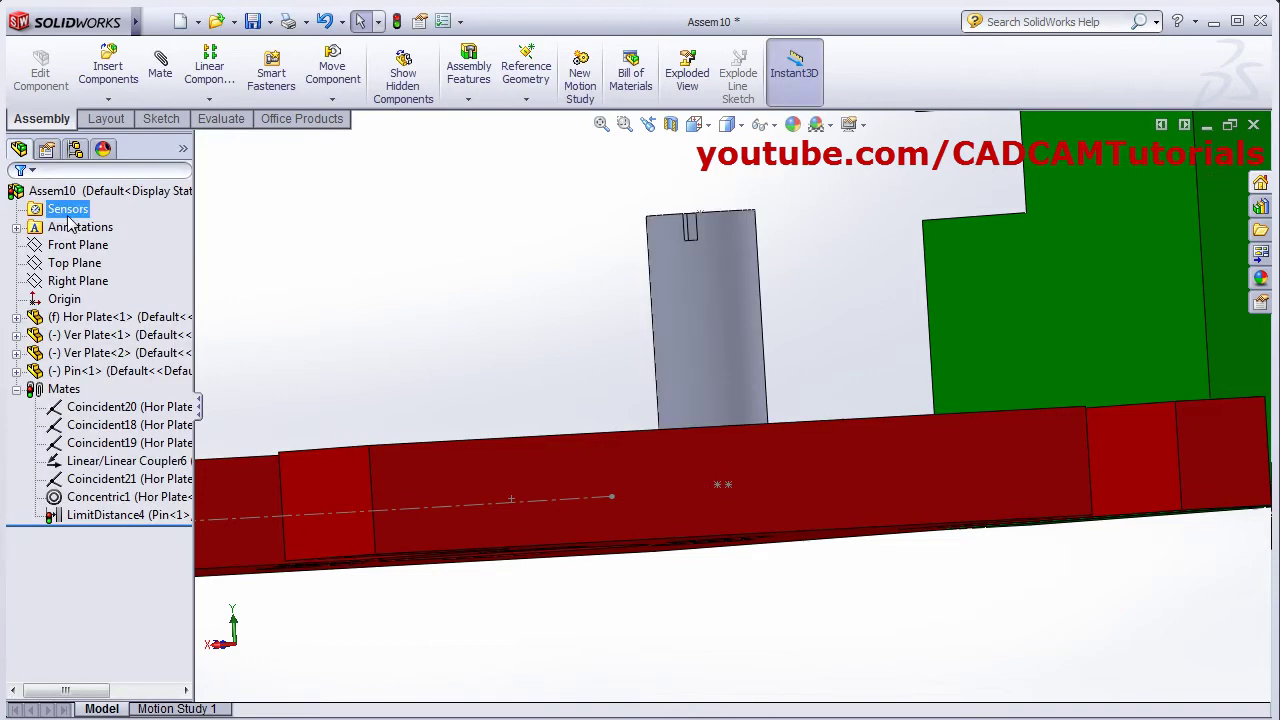
Raise LimitDistance4's maximum to 20mm and drag the pin to test the range.
left_click(66, 516)
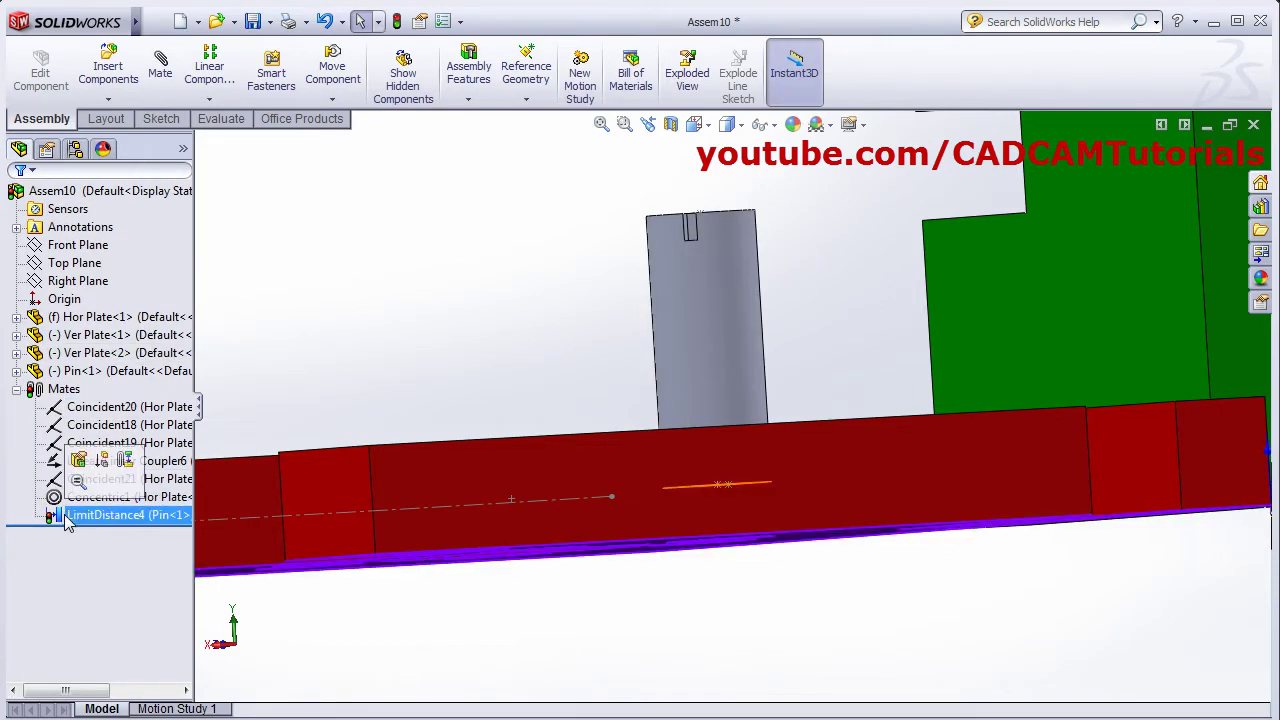
left_click(79, 461)
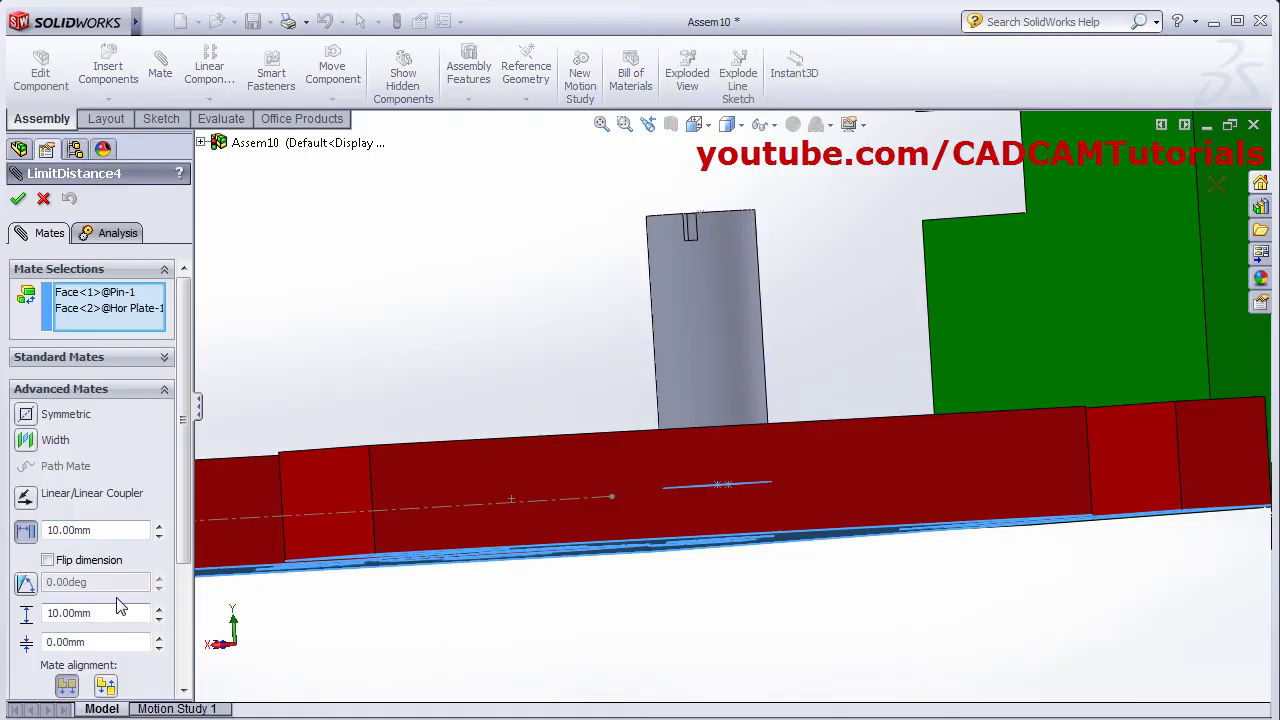
type("2")
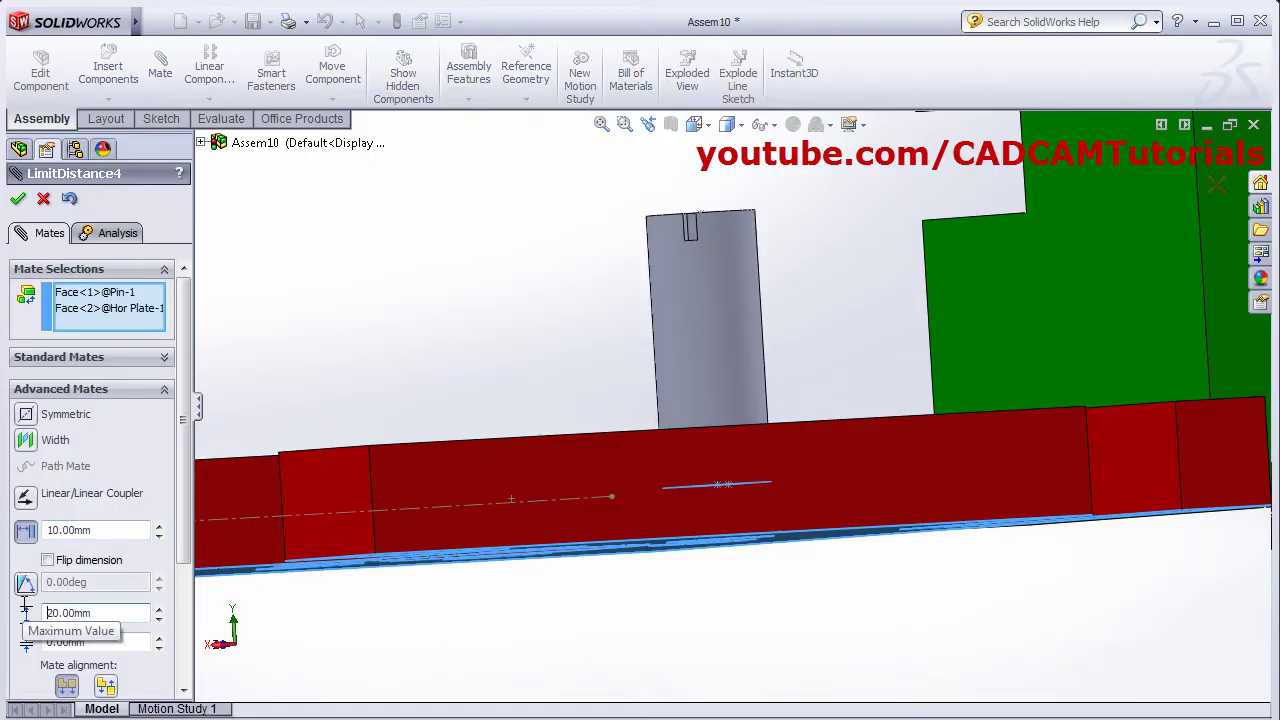
left_click(19, 199)
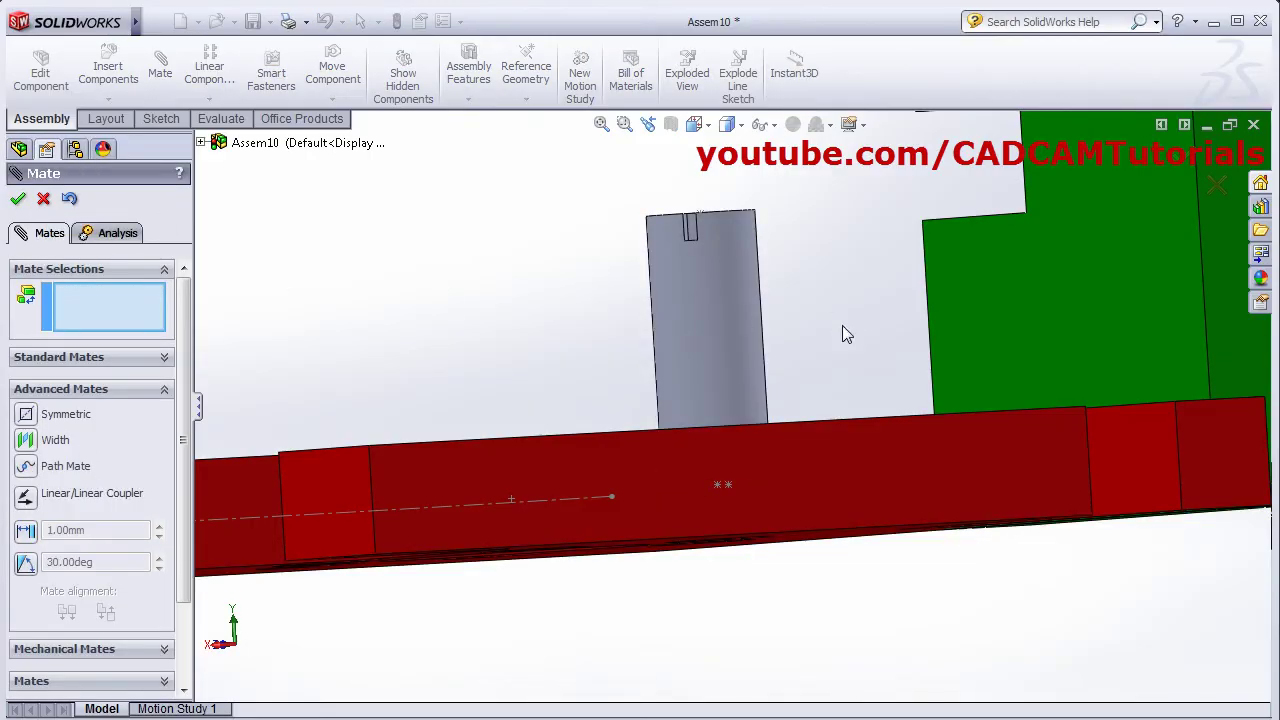
left_click_drag(684, 358, 723, 455)
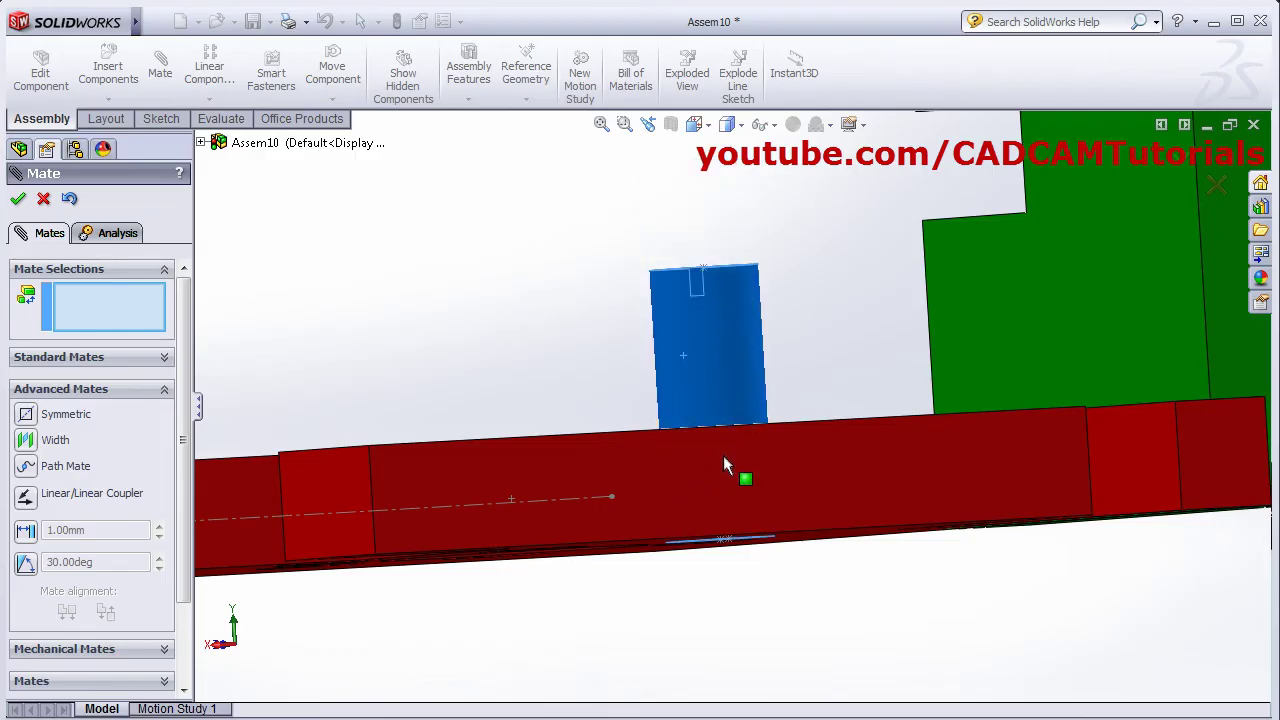
Make LimitDistance4 Anti-Aligned, accepting the warning, so the pin sits below the red plate.
key("ctrl+z")
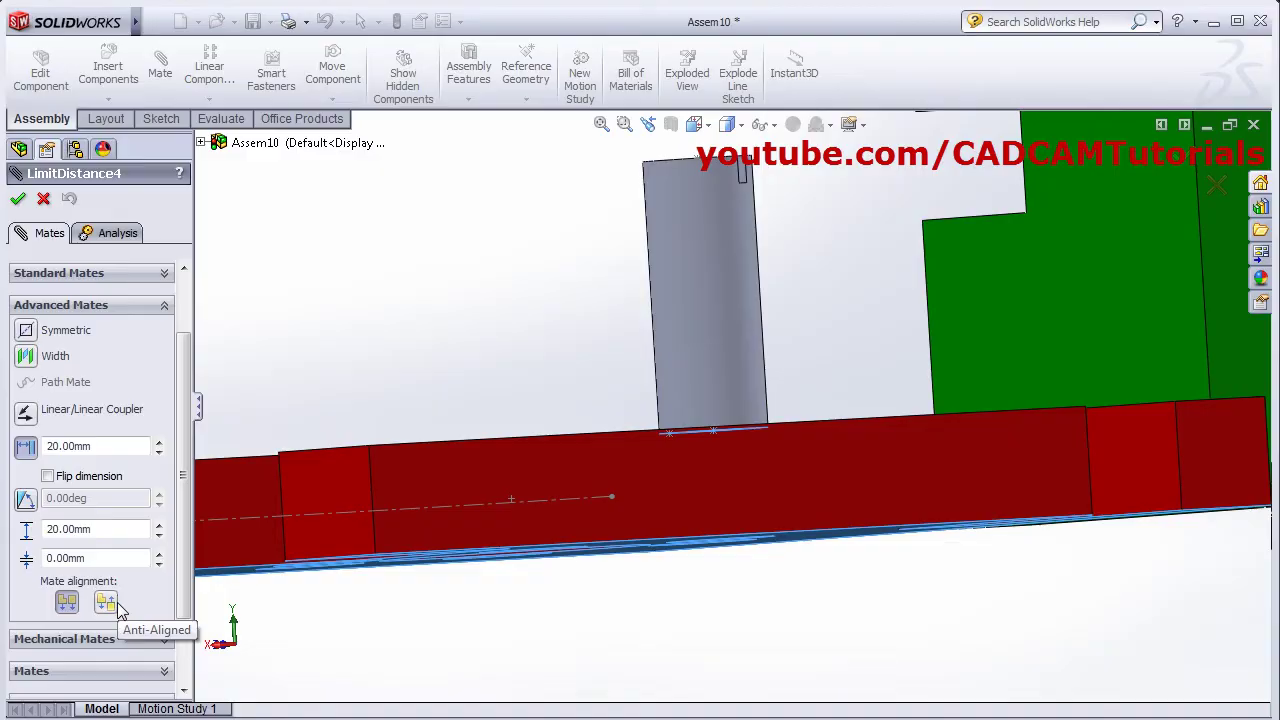
left_click(118, 608)
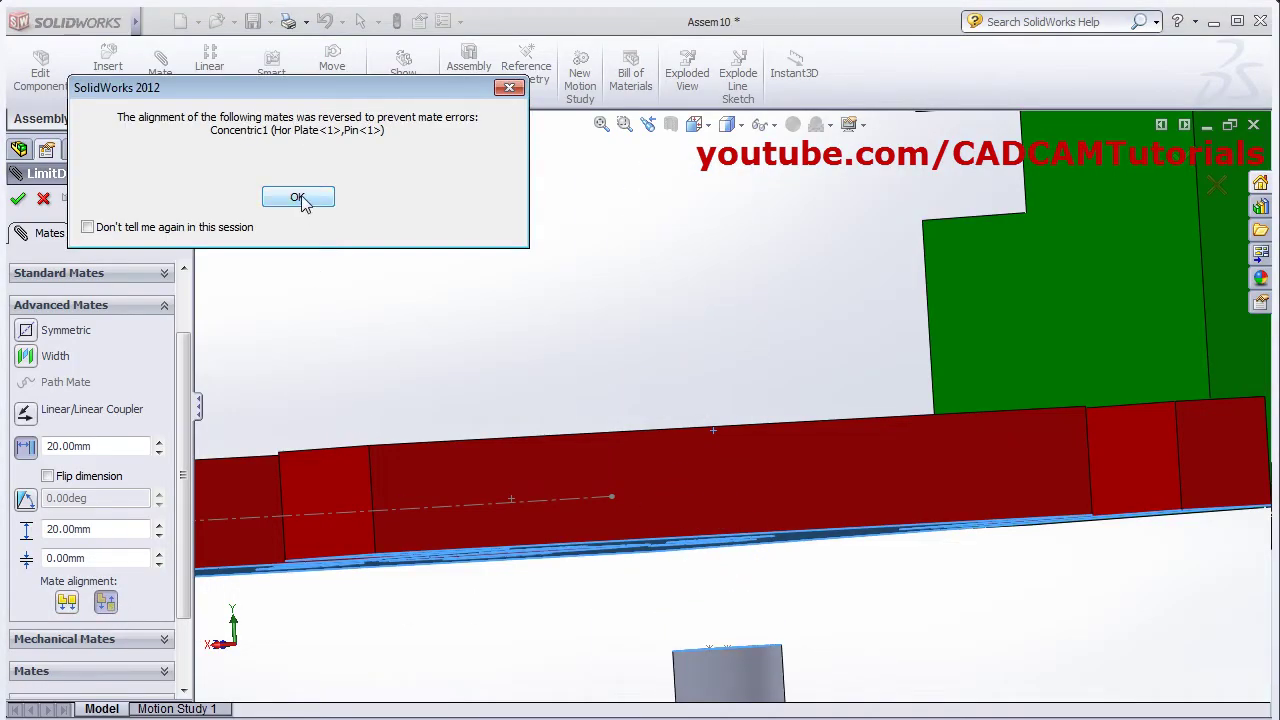
left_click(298, 198)
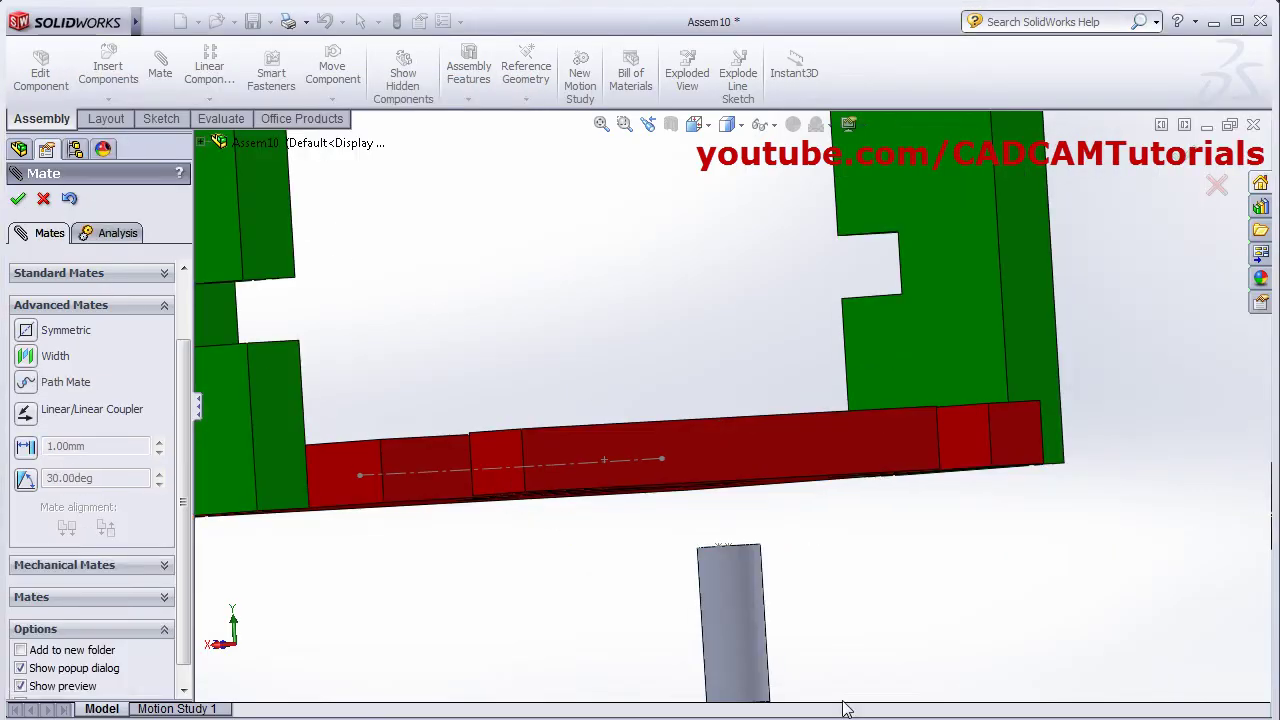
mouse_move(741, 632)
left_mouse_down()
mouse_move(740, 478)
mouse_move(740, 620)
mouse_move(745, 507)
mouse_move(751, 616)
left_mouse_up()
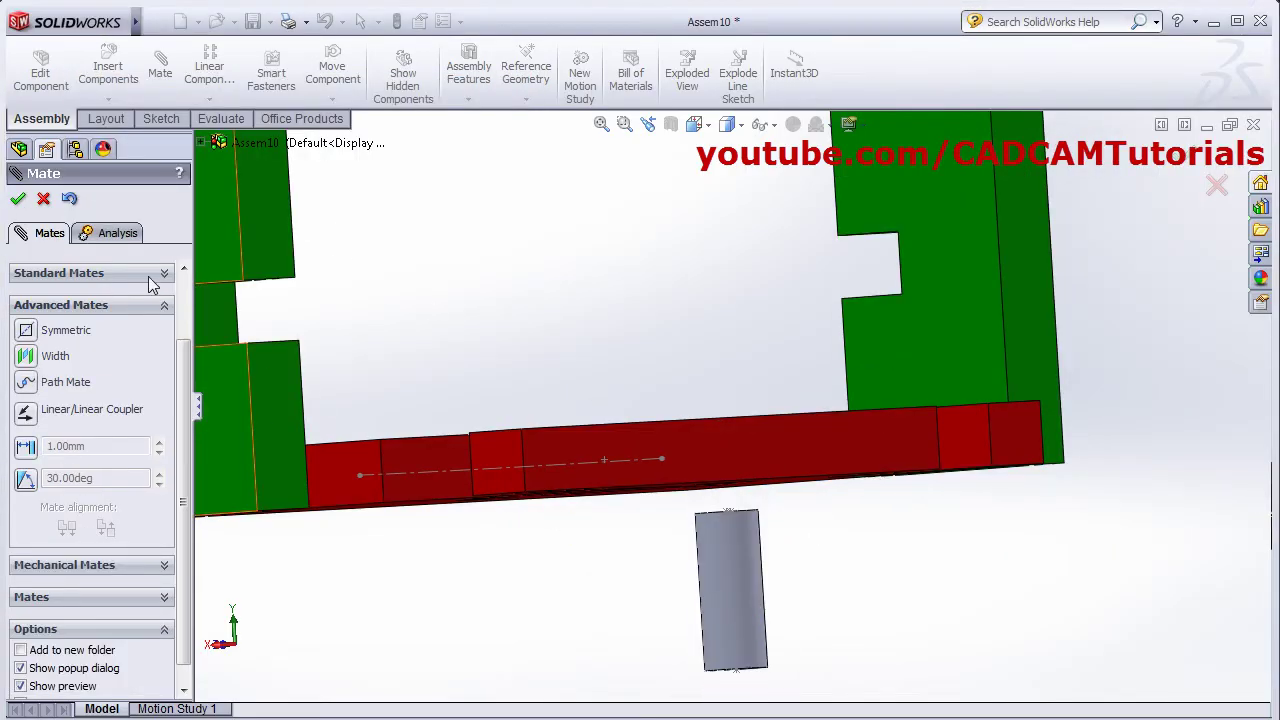
left_click(16, 202)
left_click(60, 515)
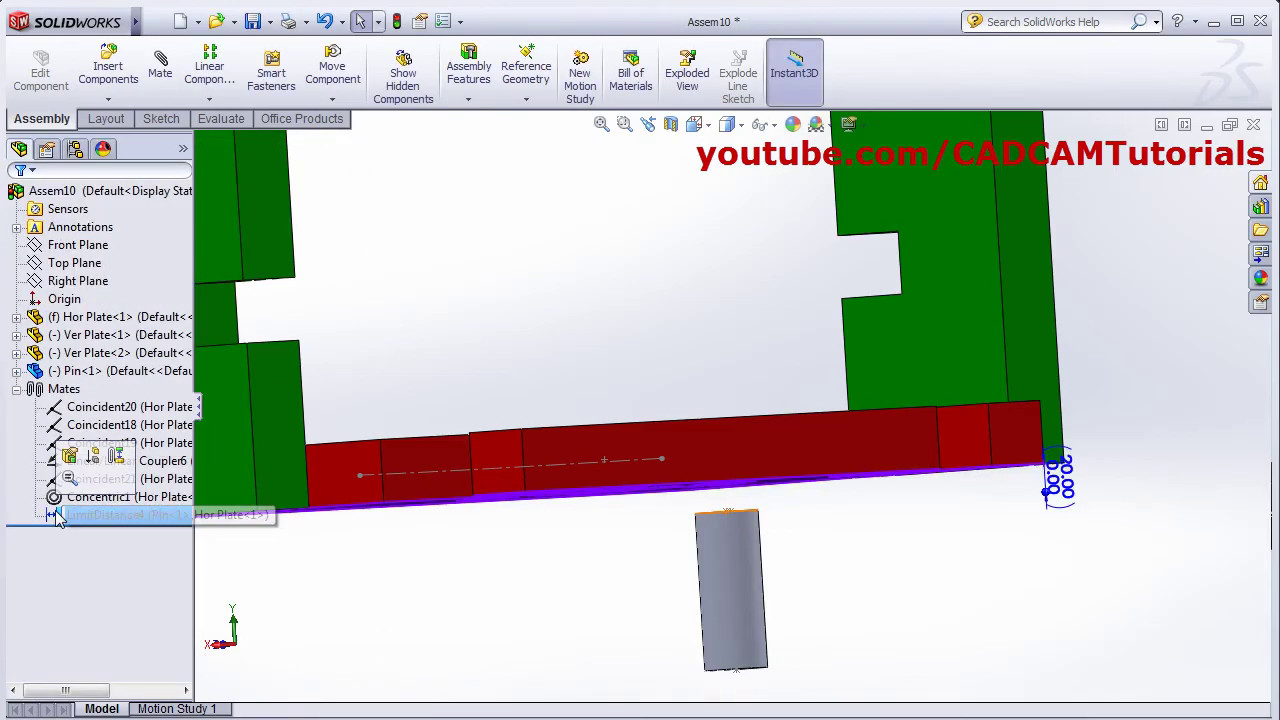
Flip LimitDistance4's dimension and switch it back to Aligned, dismissing the warning.
left_click(63, 453)
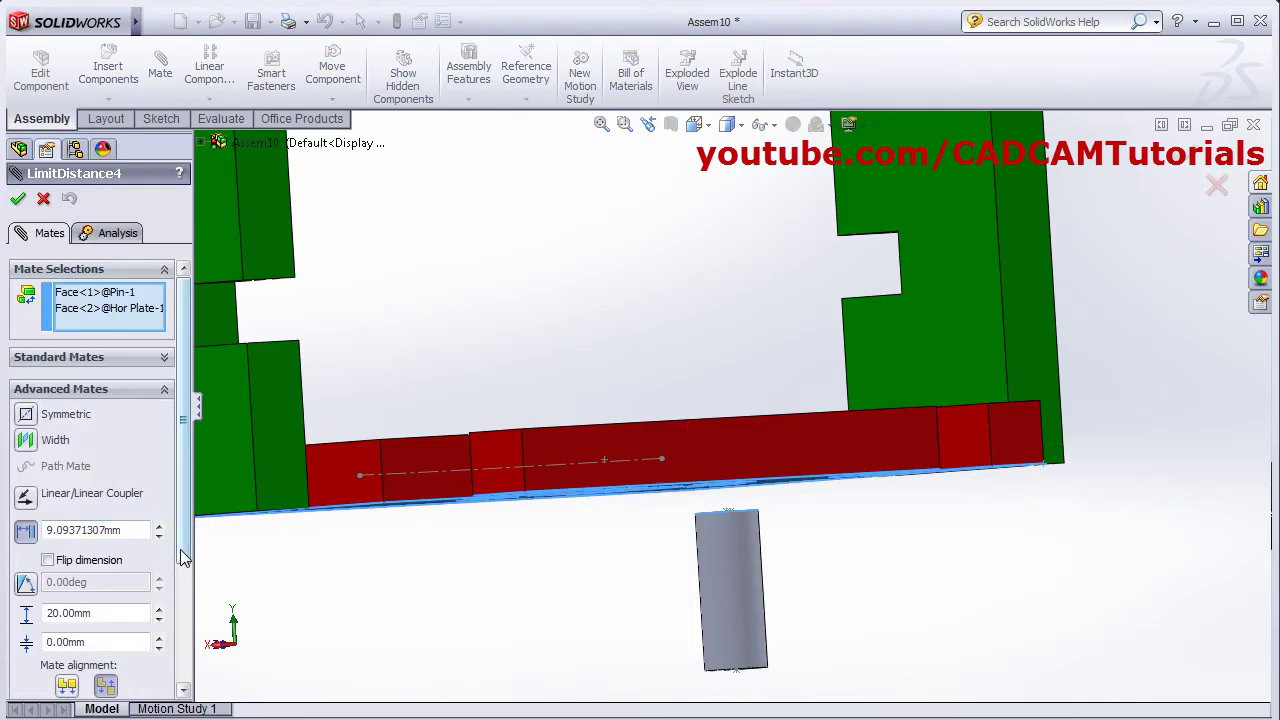
scroll(184, 557, "down", 2)
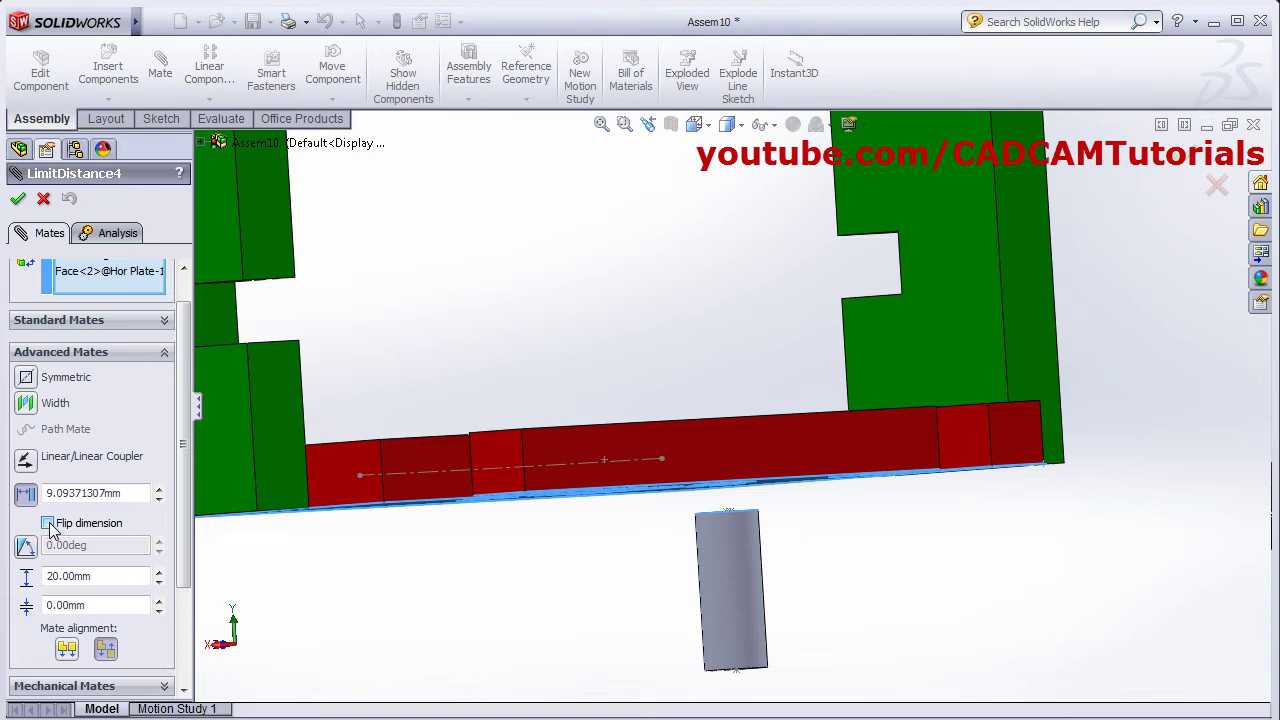
left_click(48, 524)
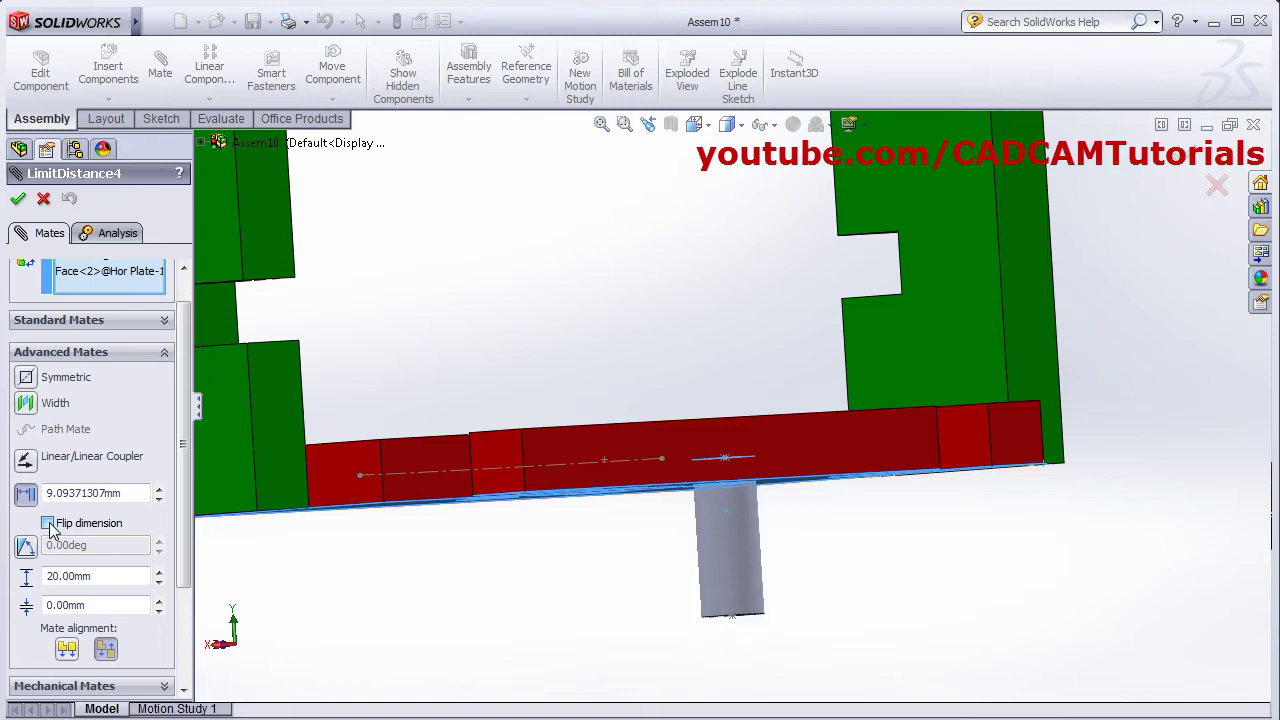
left_click(70, 650)
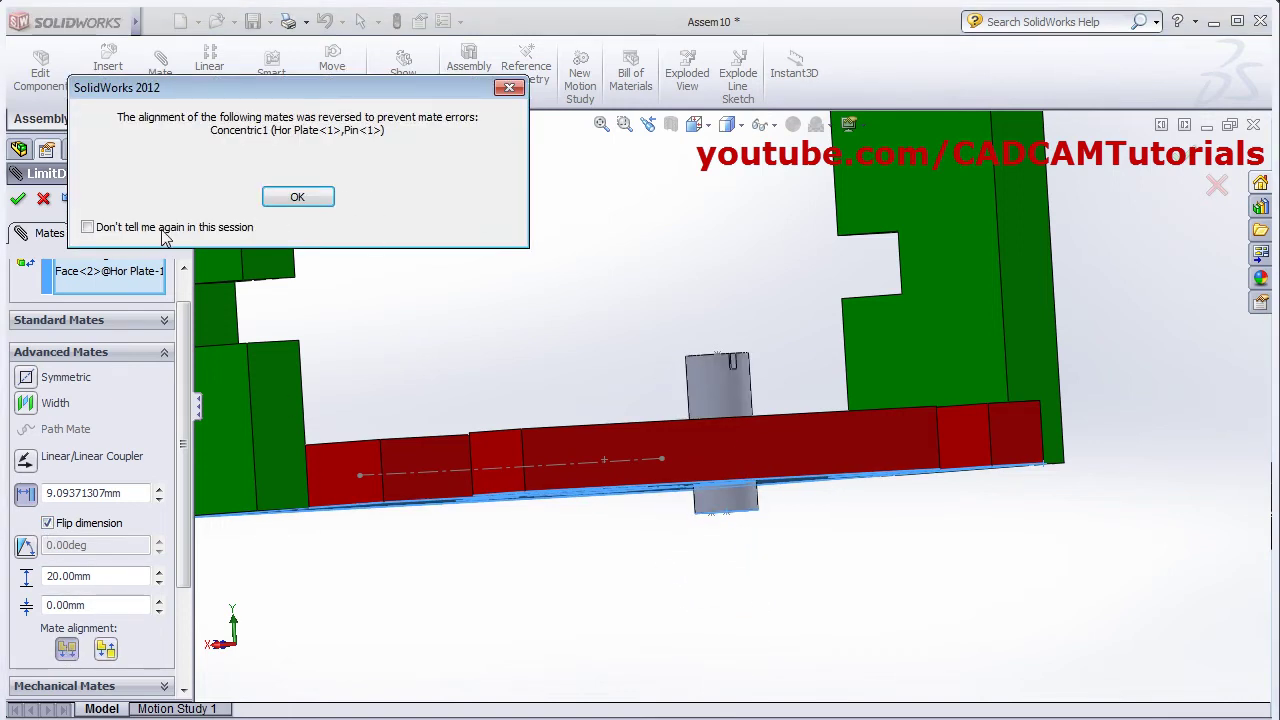
left_click(300, 199)
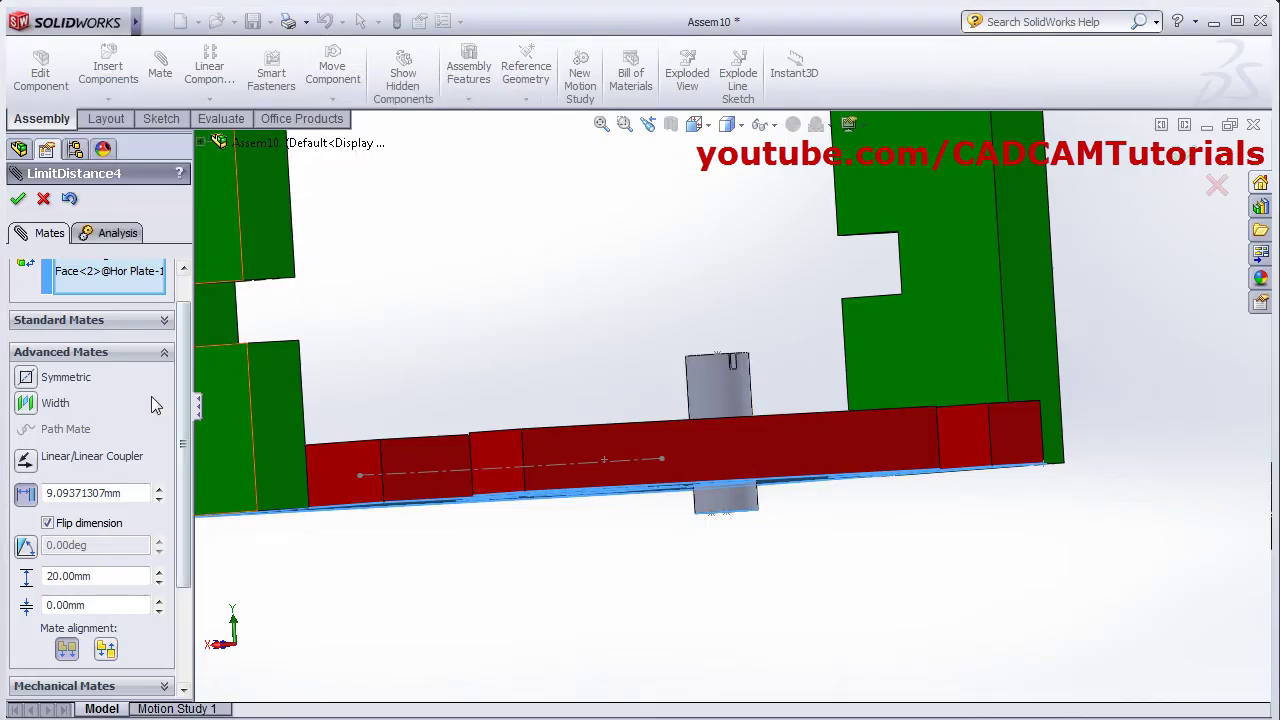
left_click(18, 199)
Drag the pin through the red plate to test its range, then close the mate editor.
left_click(716, 372)
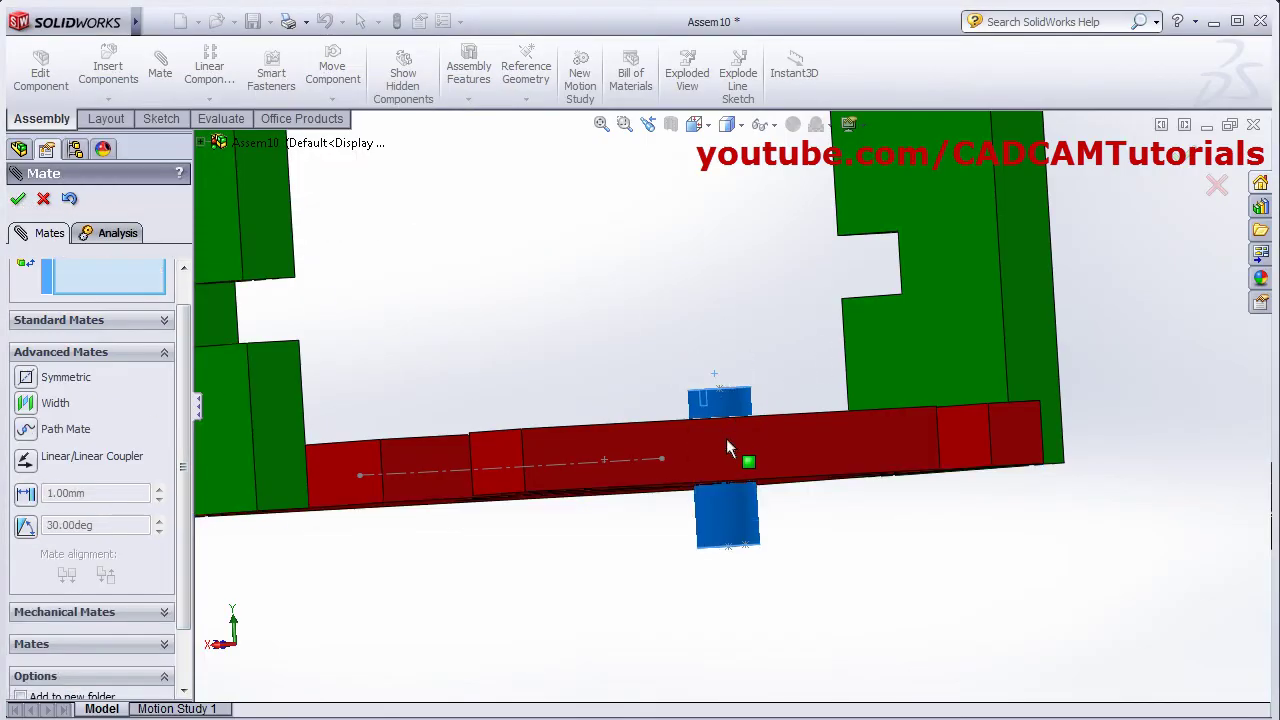
left_click_drag(727, 366, 731, 400)
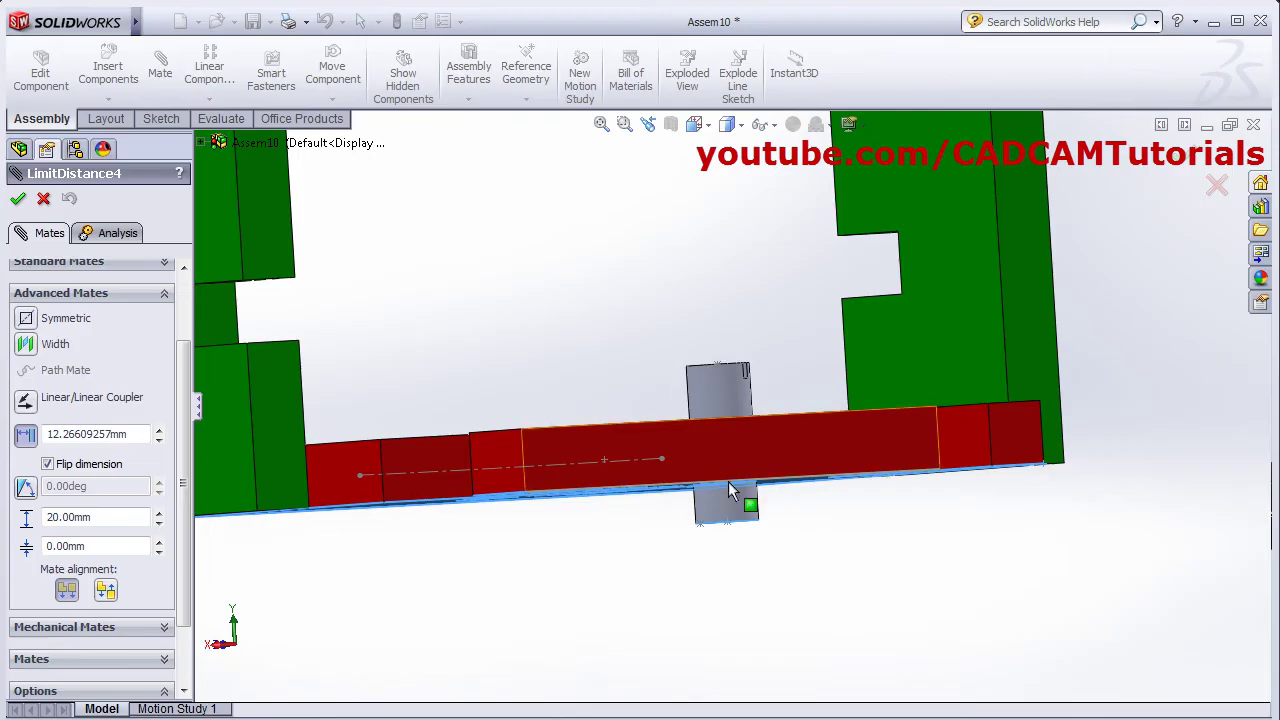
left_click(18, 199)
left_click(18, 199)
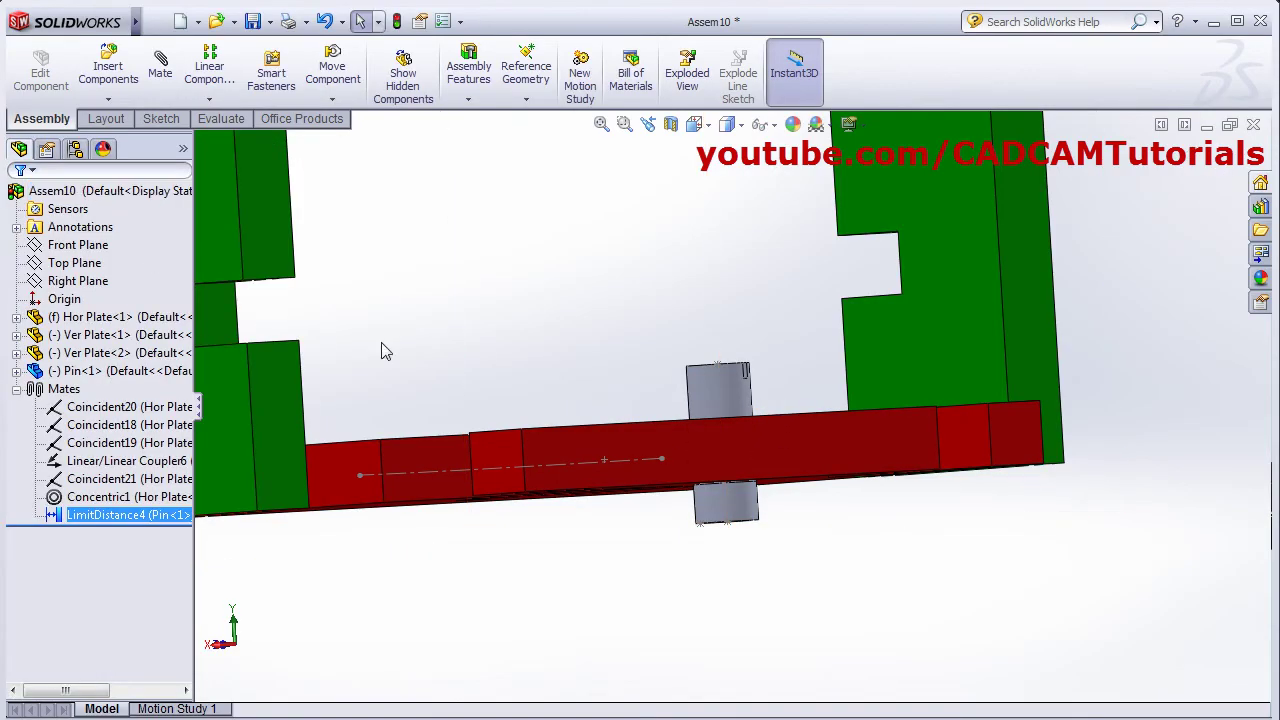
middle_click_drag(380, 349, 571, 535)
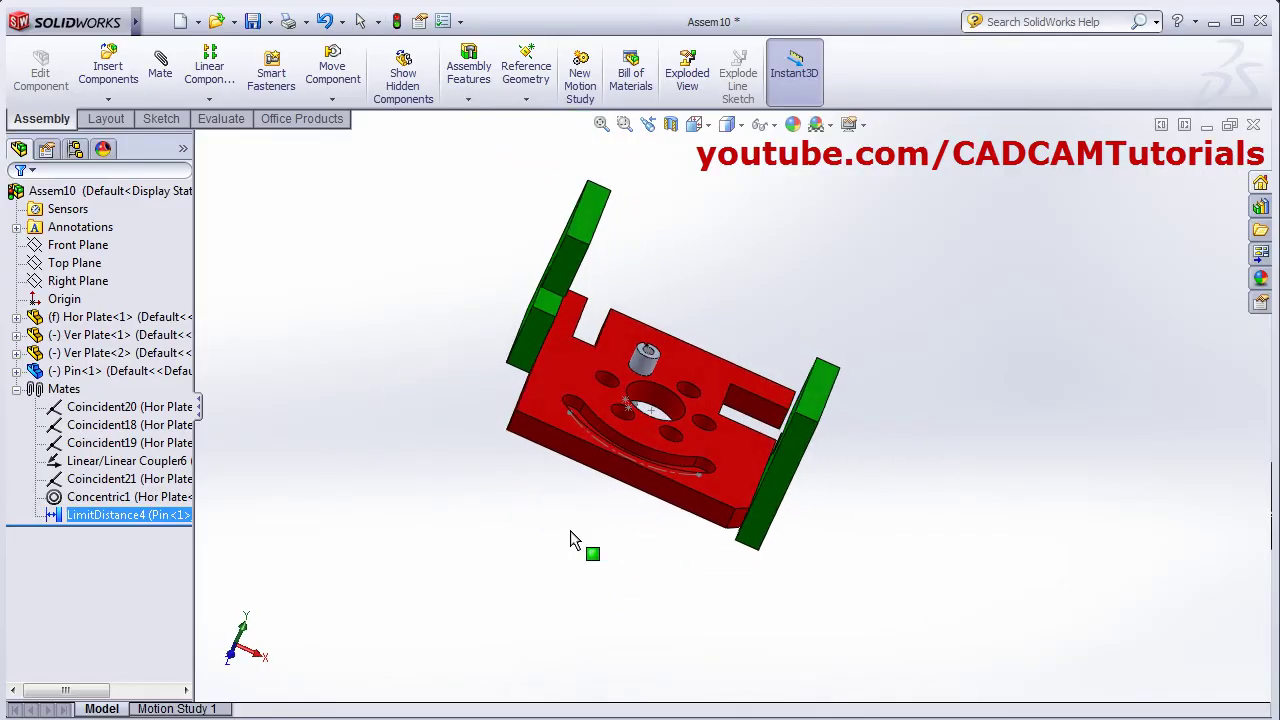
Delete the Coincident20 mate, leaving only Concentric1 and LimitDistance4 in the assembly.
left_click(103, 410)
right_click(103, 420)
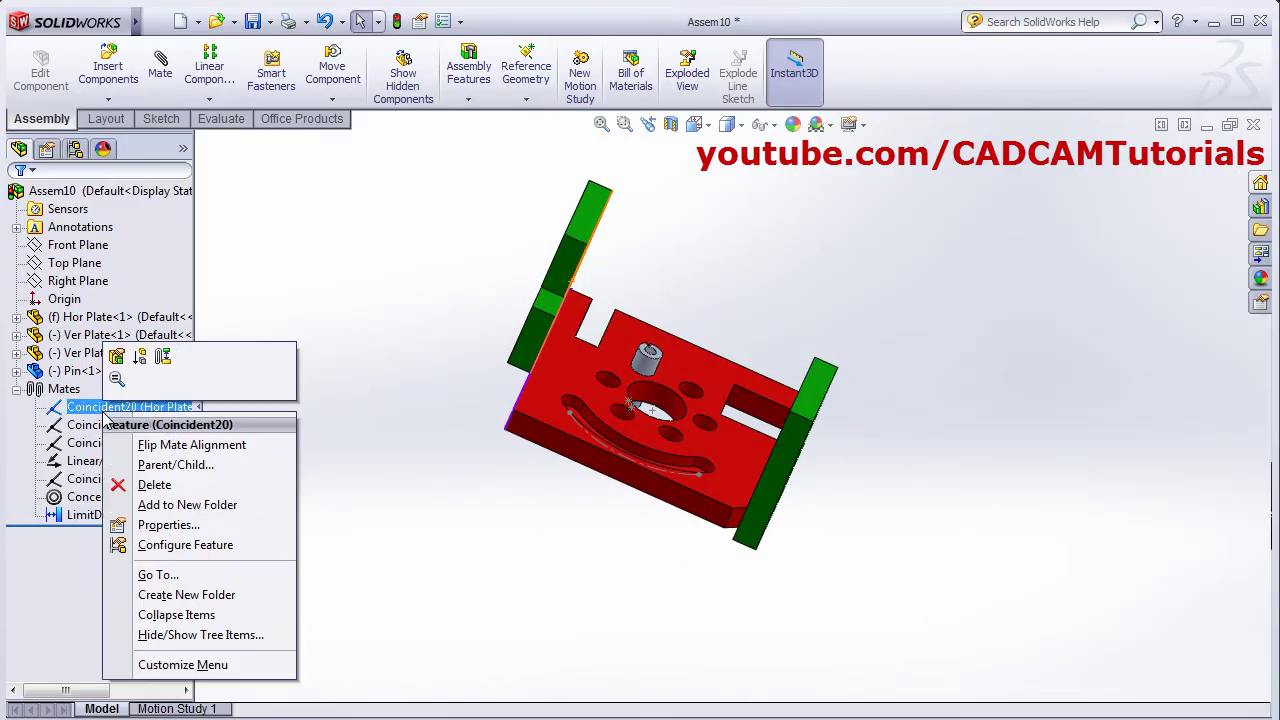
left_click(140, 485)
left_click(722, 279)
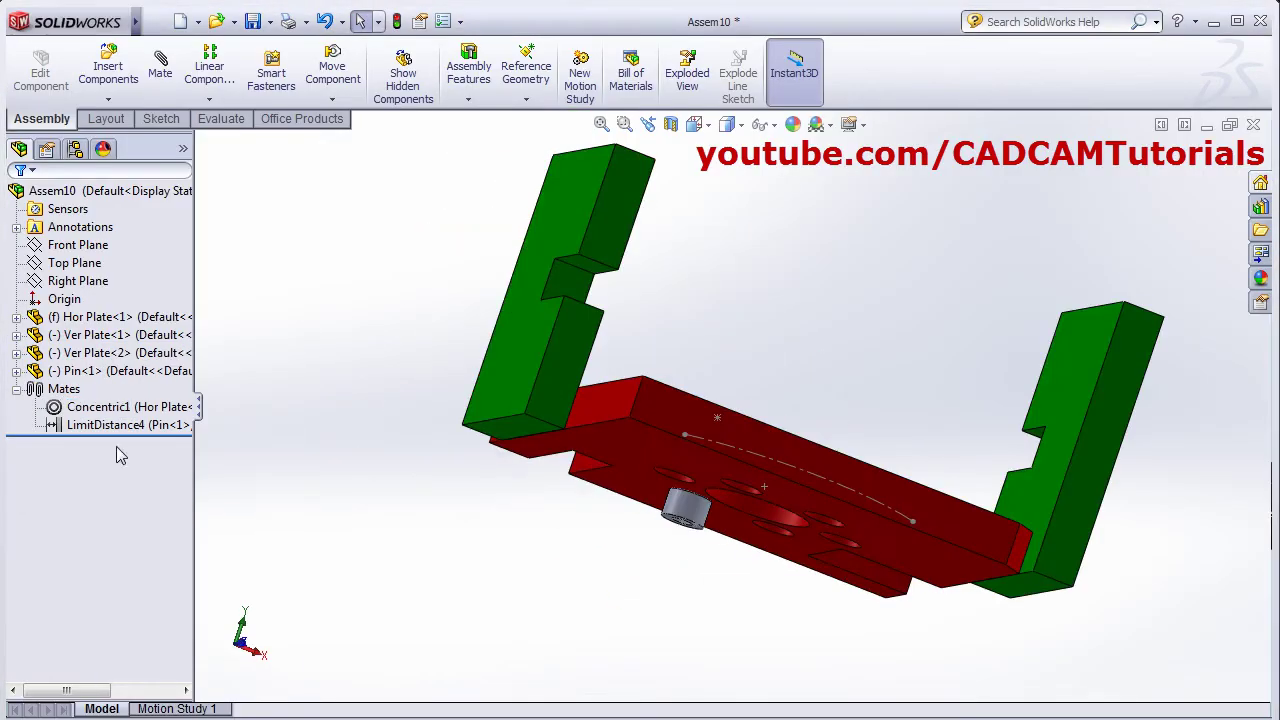
left_click(160, 66)
Mate the green Ver Plate edge coincident to the red Hor Plate edge.
left_click(530, 436)
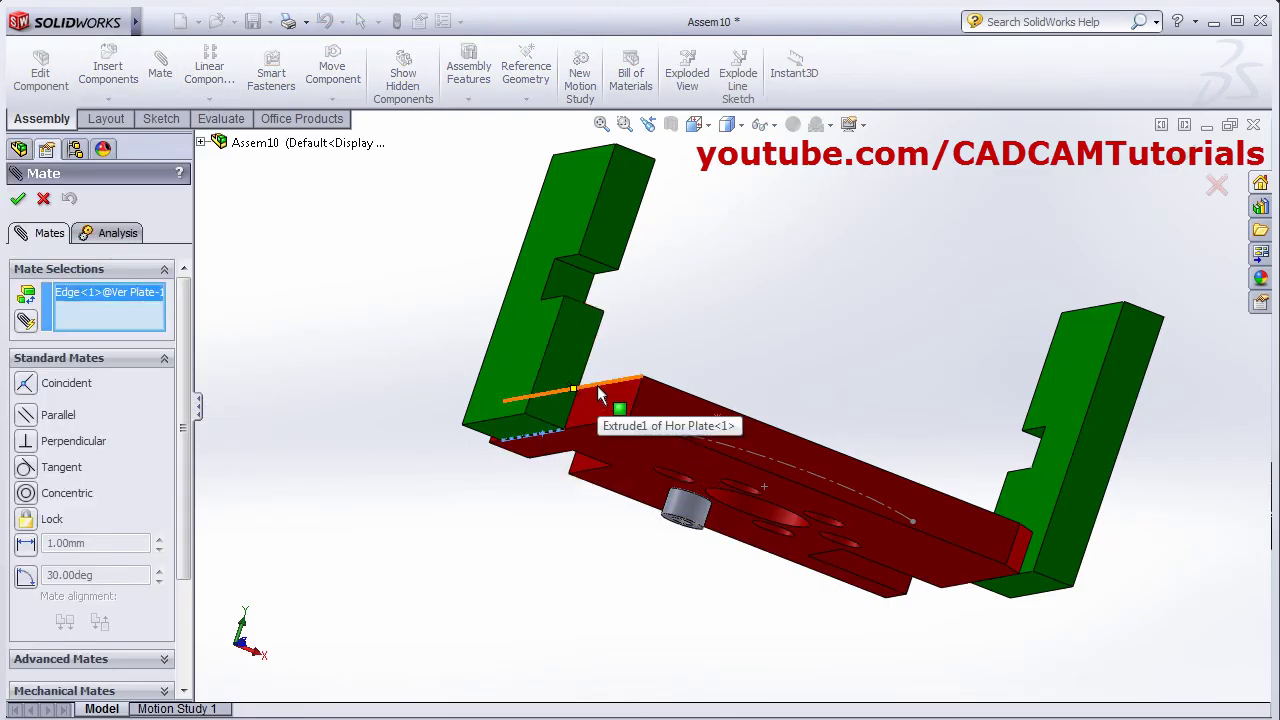
left_click(604, 394)
middle_click_drag(416, 322, 534, 546)
left_click(493, 494)
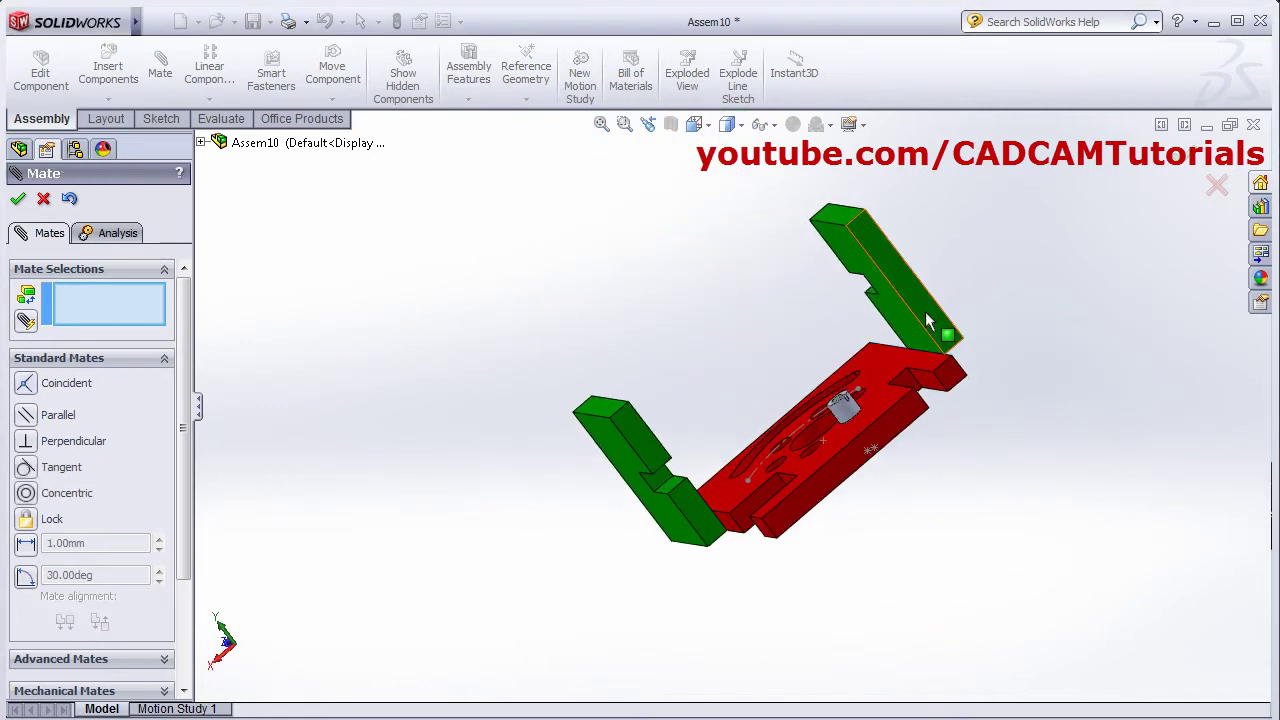
Make a green plate face coincident with a red base plate face.
left_click(932, 330)
left_click(952, 374)
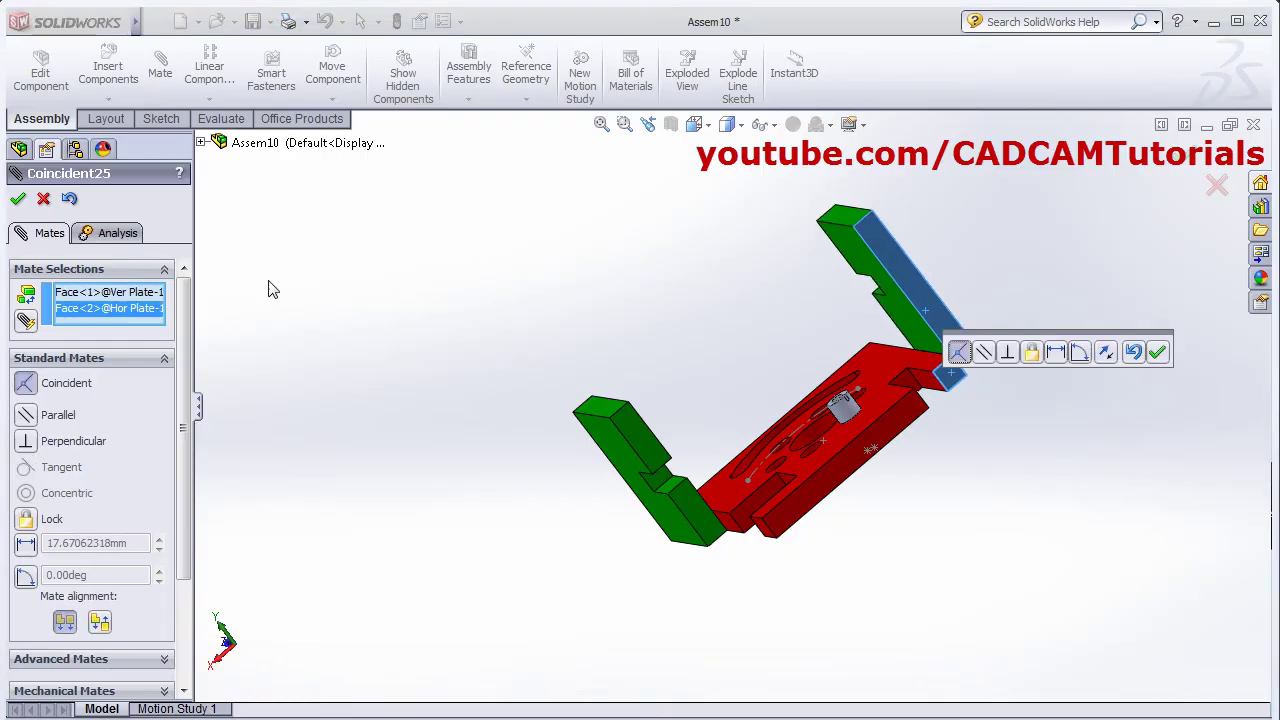
left_click(1157, 357)
middle_click_drag(634, 523, 604, 475)
middle_click_drag(840, 513, 712, 473)
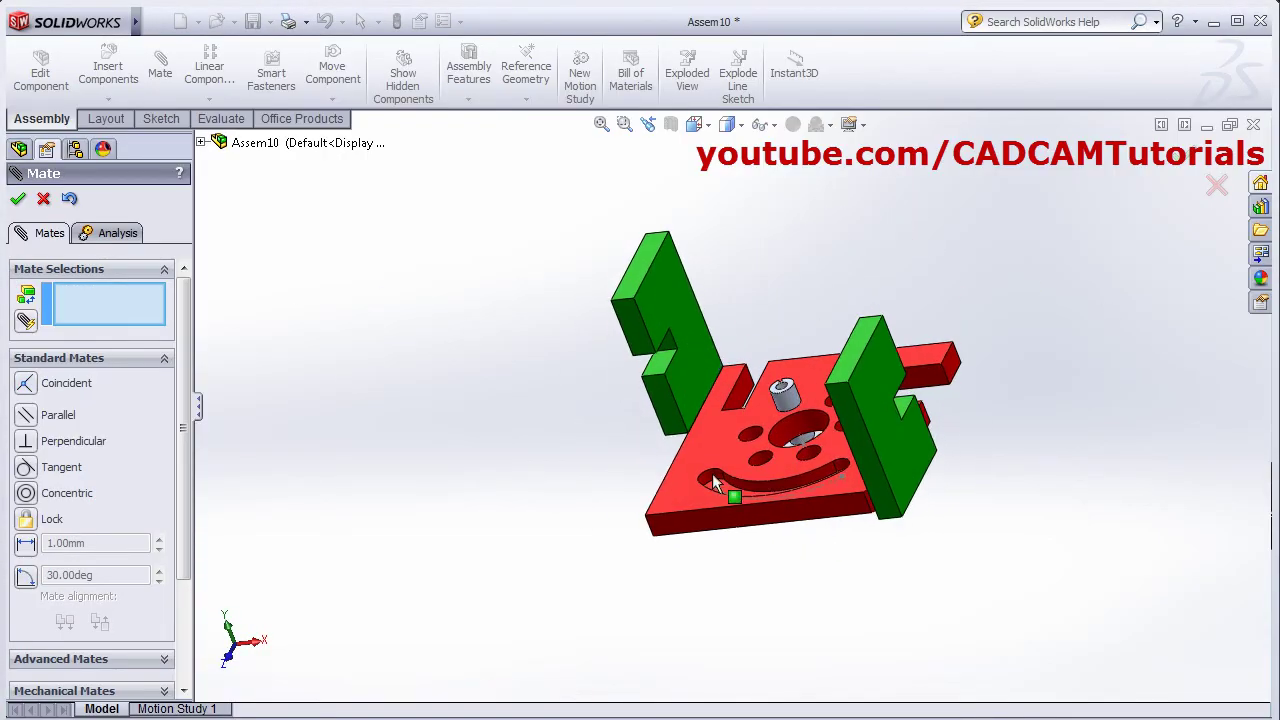
scroll(750, 360, "down", 3)
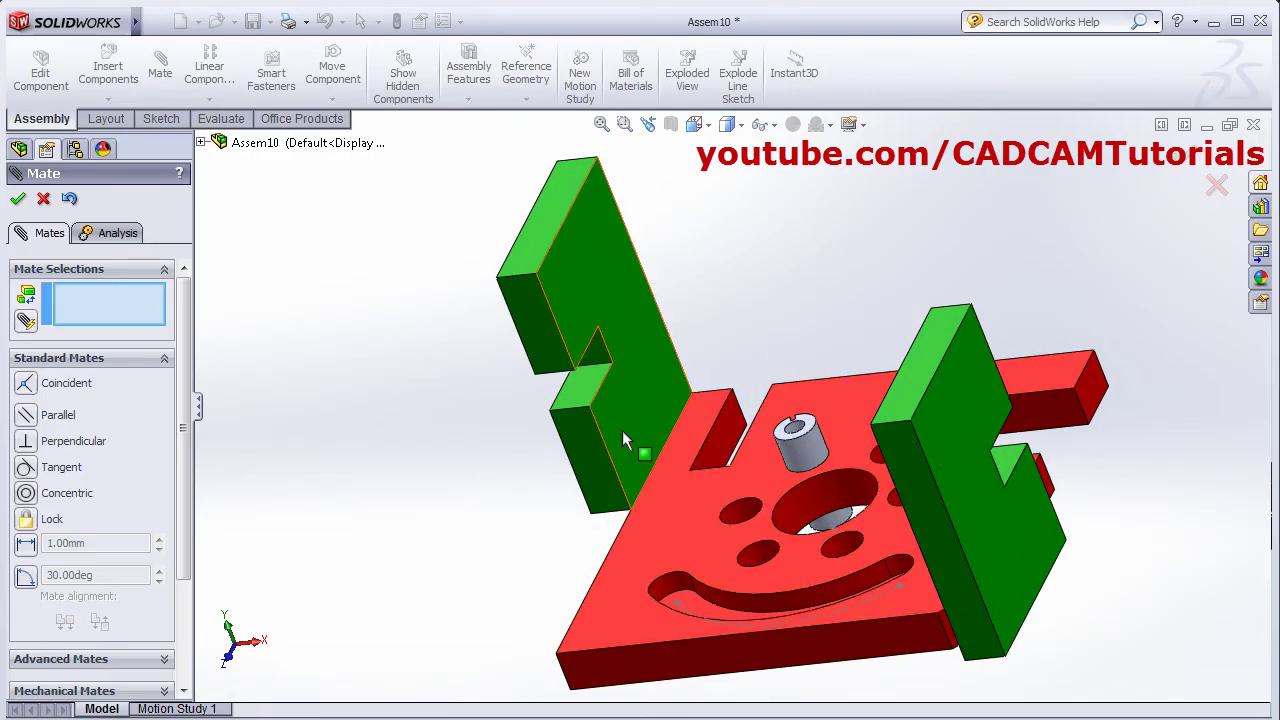
Add an advanced Angle mate between the Ver Plate and Hor Plate faces, ranging 0 to 30 degrees.
left_click(165, 659)
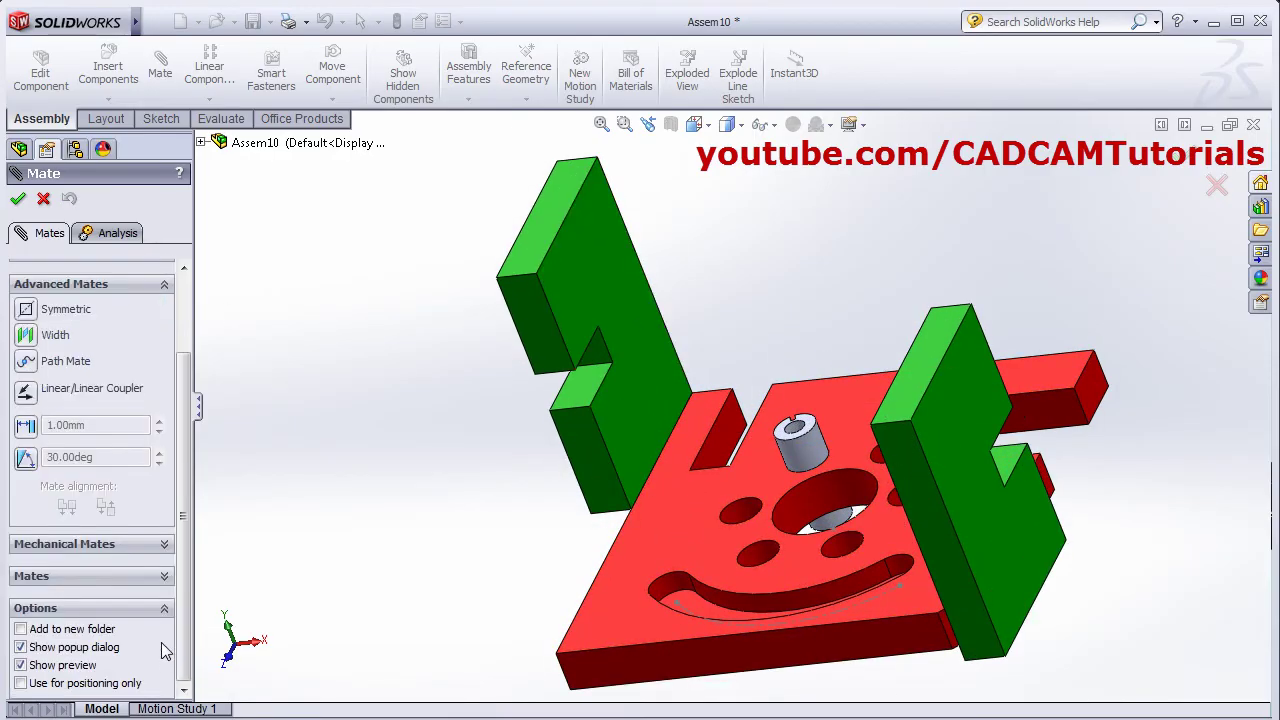
left_click(26, 458)
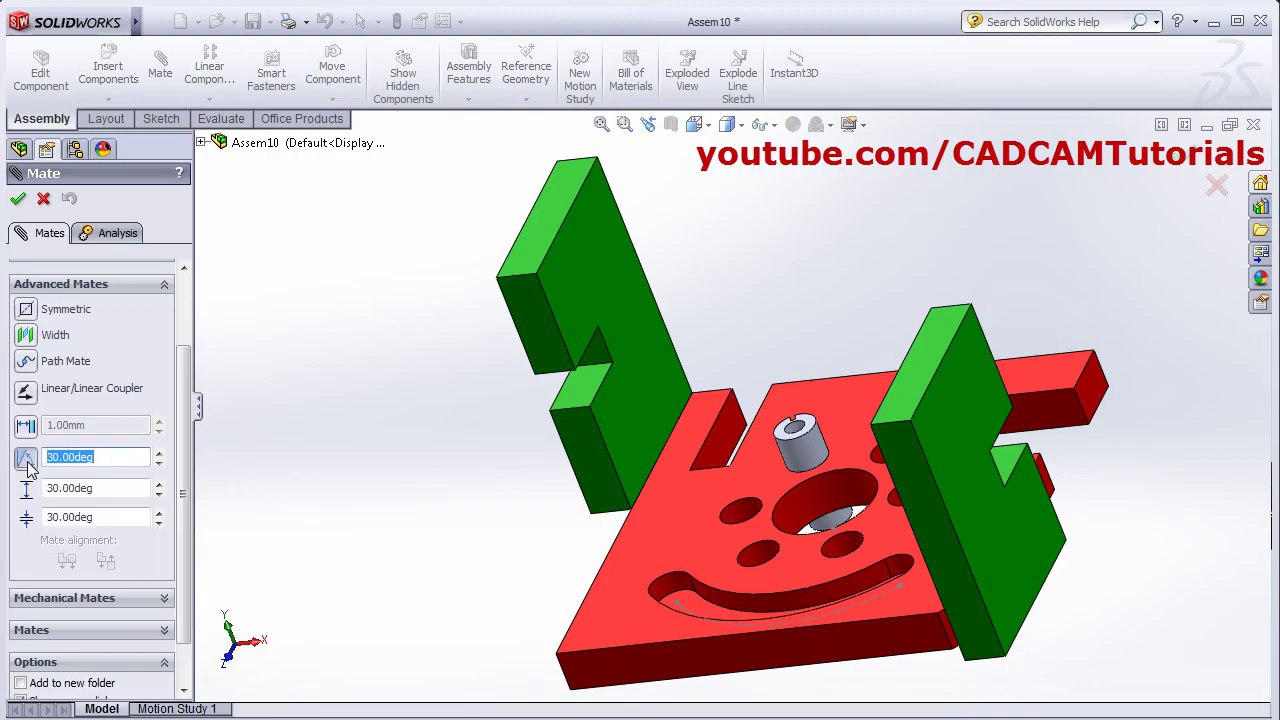
left_click_drag(184, 470, 185, 365)
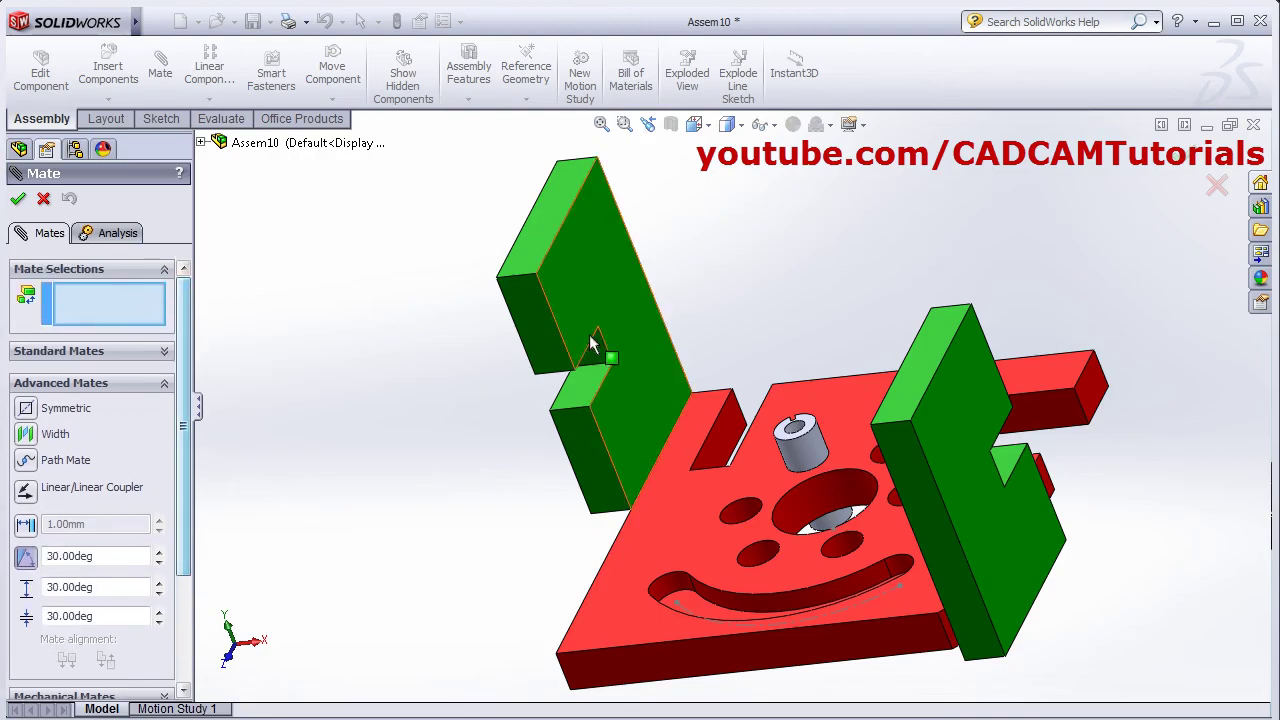
left_click(620, 301)
left_click(696, 504)
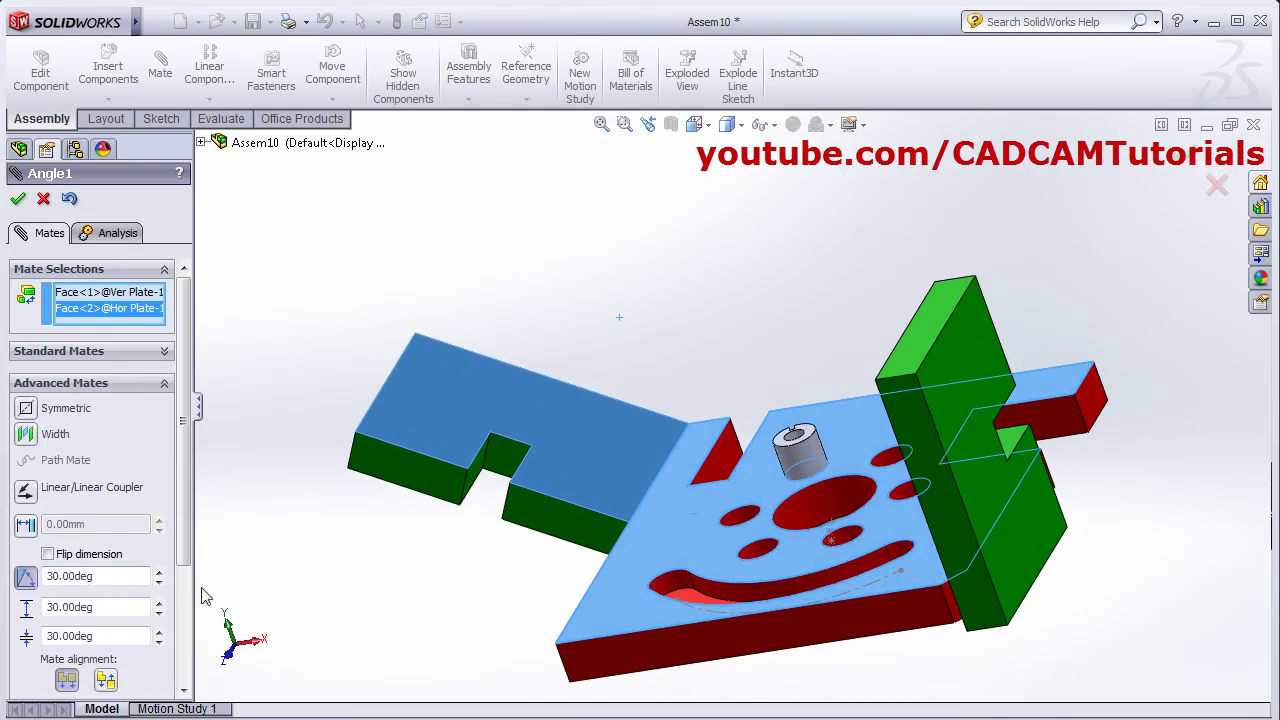
scroll(150, 578, "down", 2)
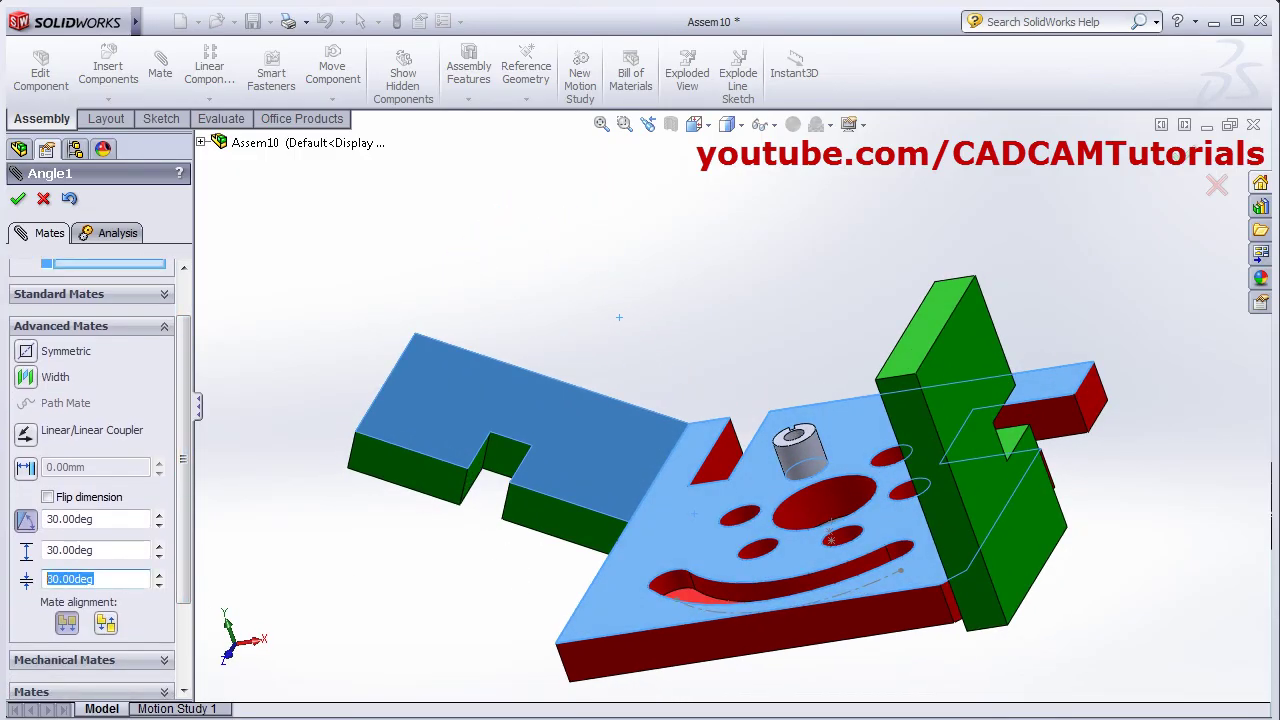